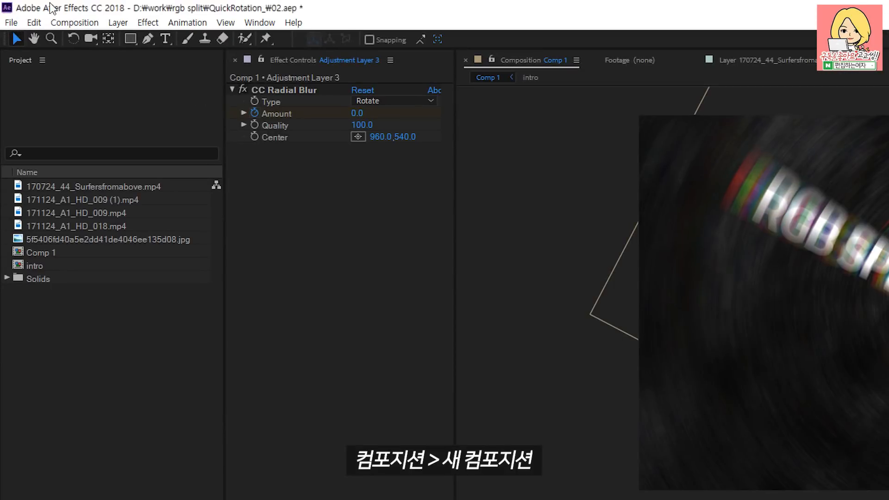
# Create a composition named master at 1920 x 1080 px and 29.97 fps with a duration of 20 seconds.
pyautogui.click(67, 26)
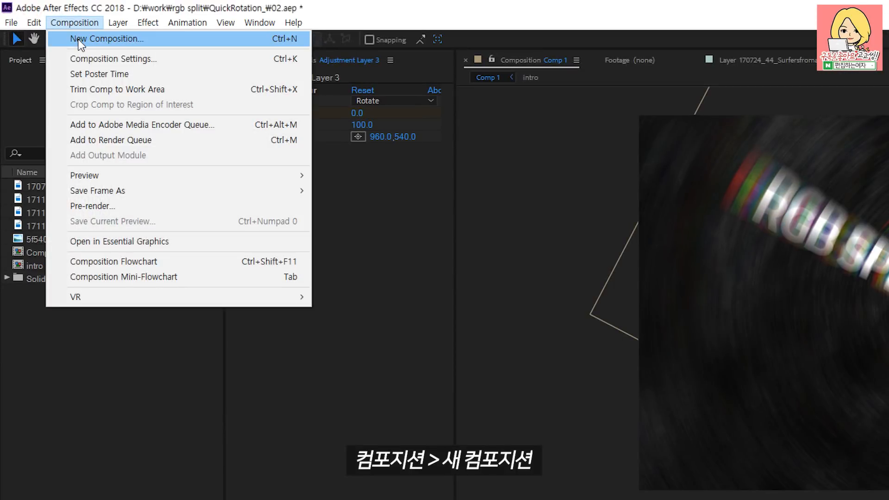
pyautogui.click(79, 40)
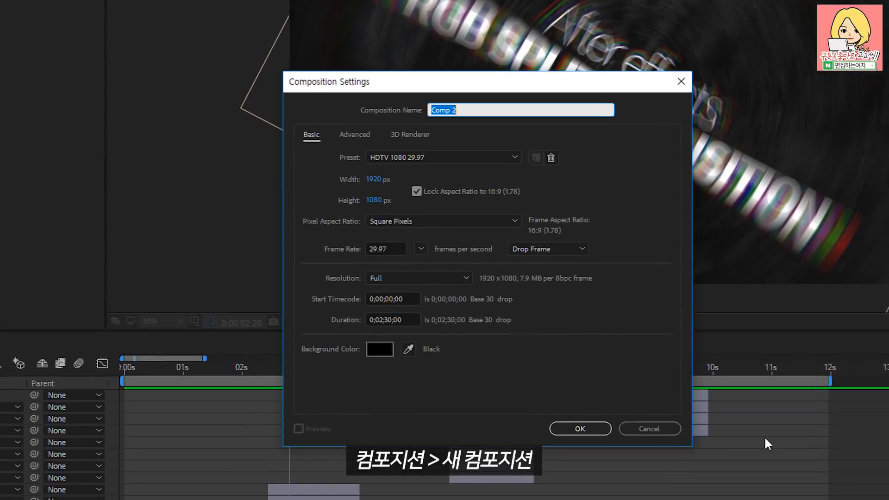
pyautogui.write('master')
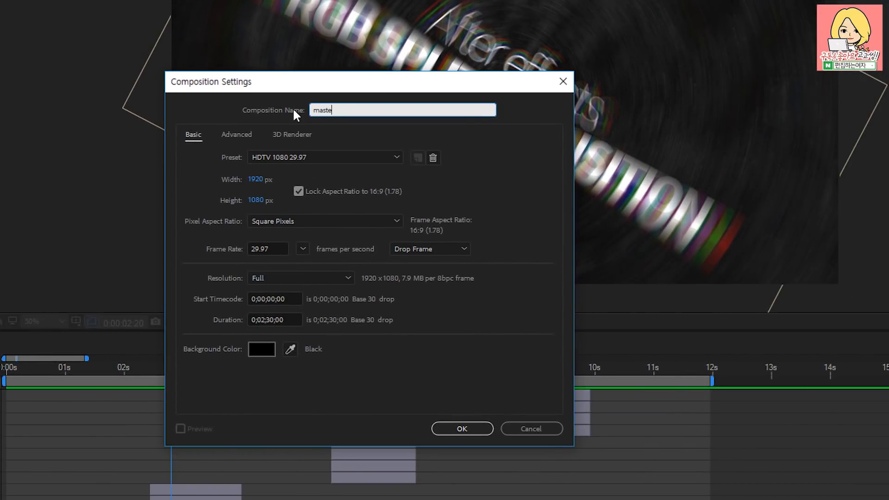
pyautogui.press('Tab')
pyautogui.press('Tab')
pyautogui.press('Tab')
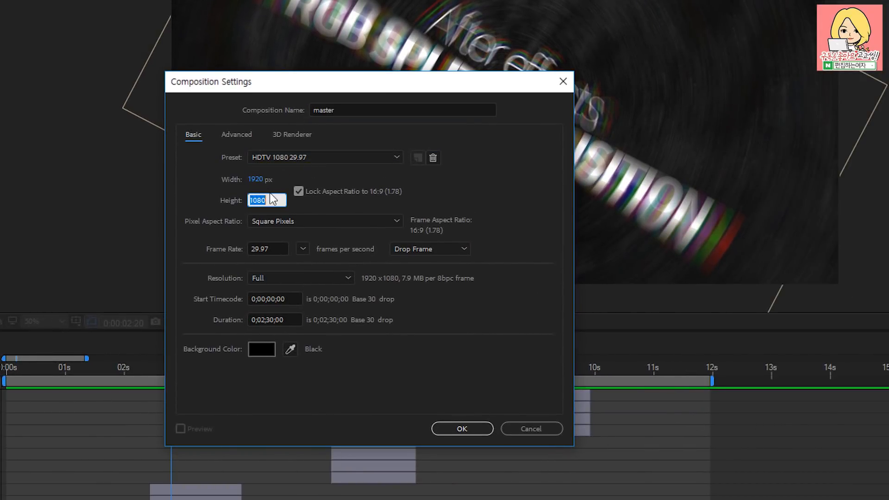
pyautogui.click(277, 248)
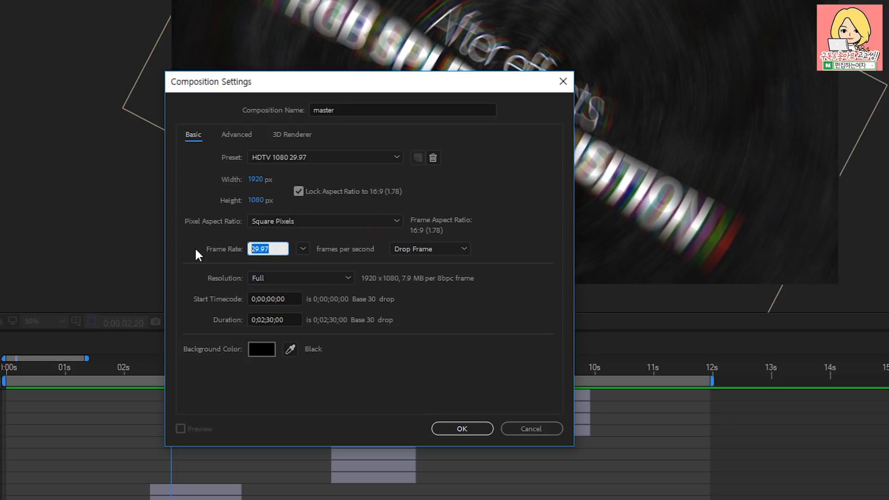
pyautogui.click(294, 324)
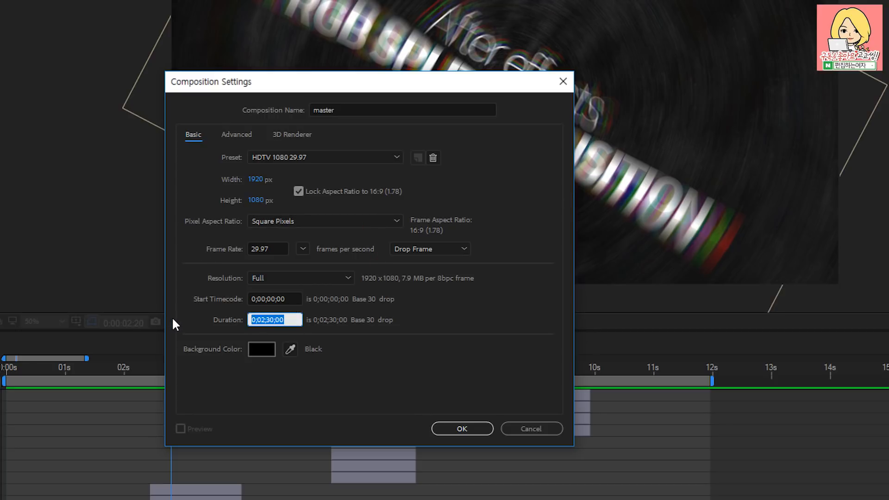
pyautogui.write('20')
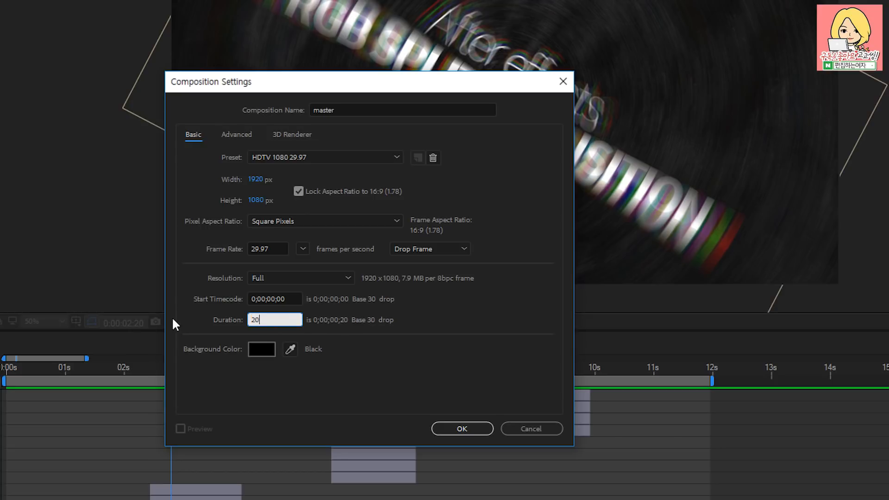
pyautogui.write('.')
pyautogui.press('Return')
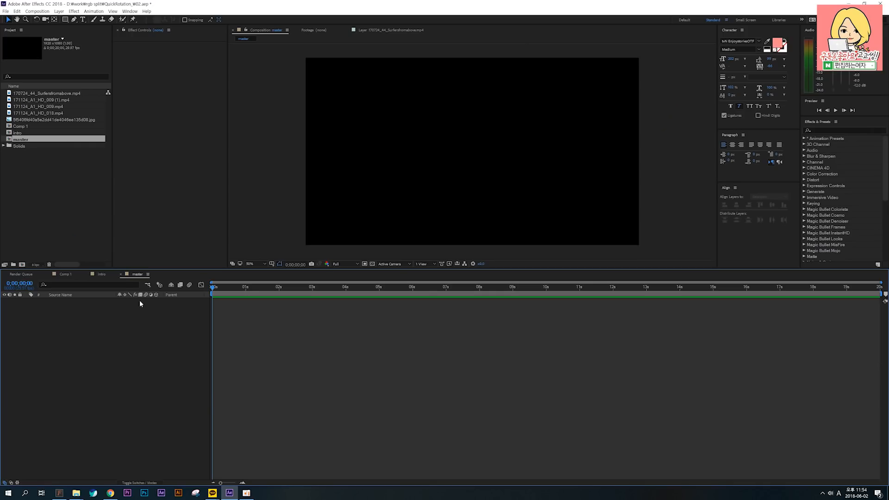
pyautogui.click(65, 276)
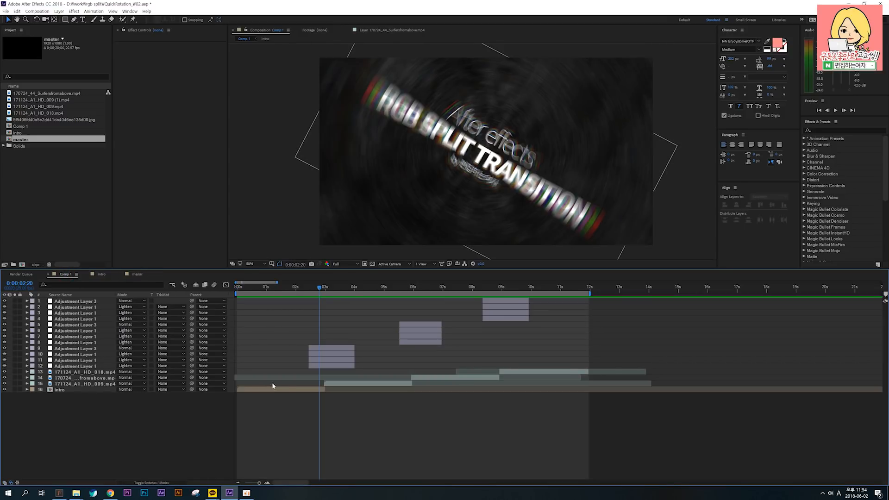
pyautogui.click(138, 276)
pyautogui.click(363, 411)
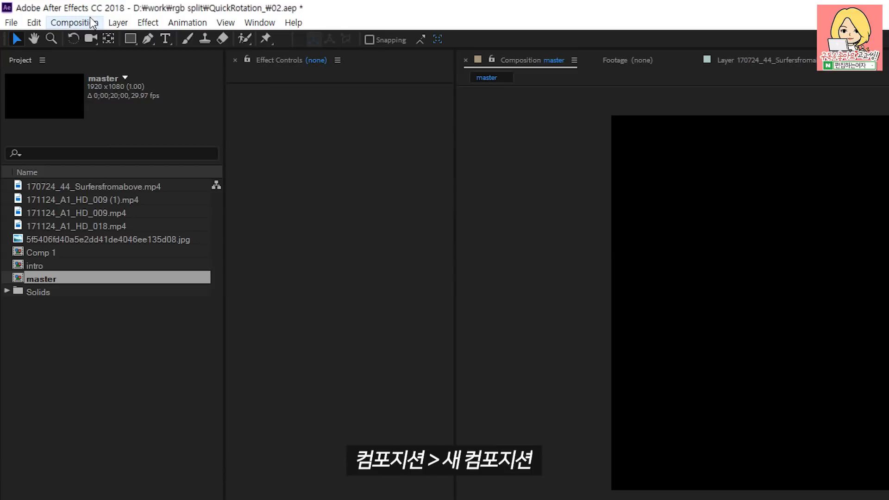
# Create a second composition named intro, keeping the 1920 x 1080 px, 29.97 fps and 20-second settings.
pyautogui.click(39, 11)
pyautogui.click(95, 44)
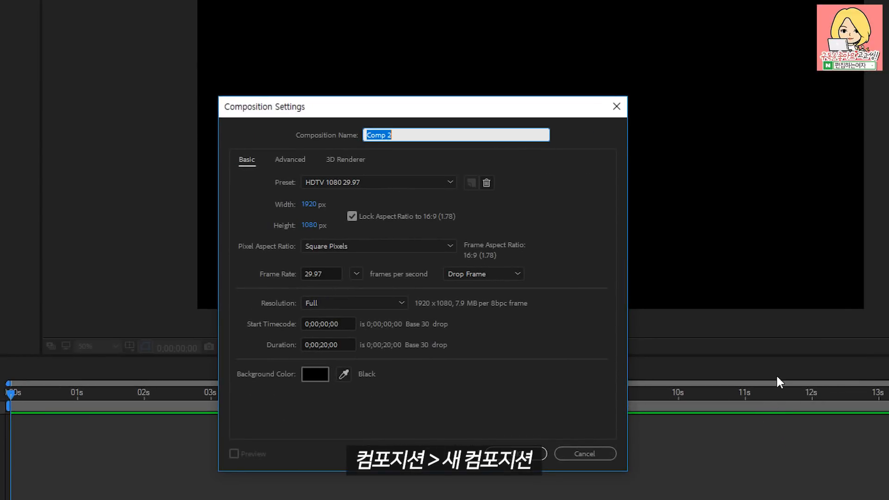
pyautogui.press('BackSpace')
pyautogui.write('intro')
pyautogui.press('Tab')
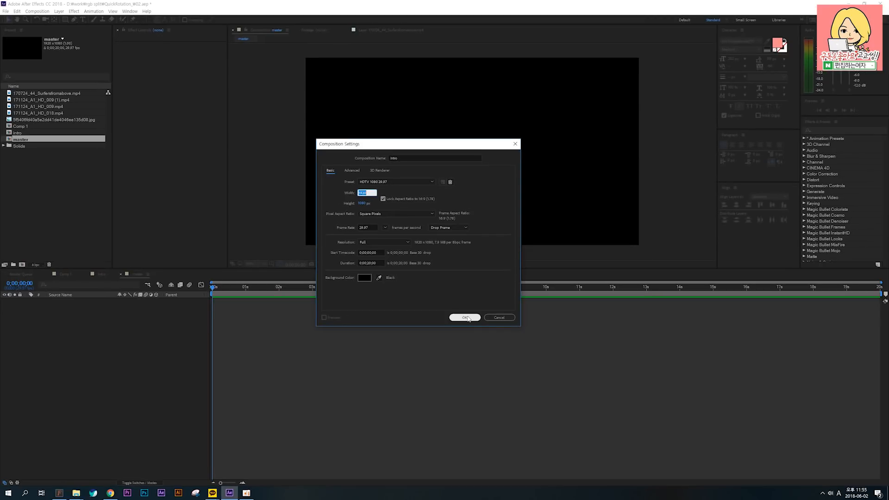
pyautogui.click(467, 317)
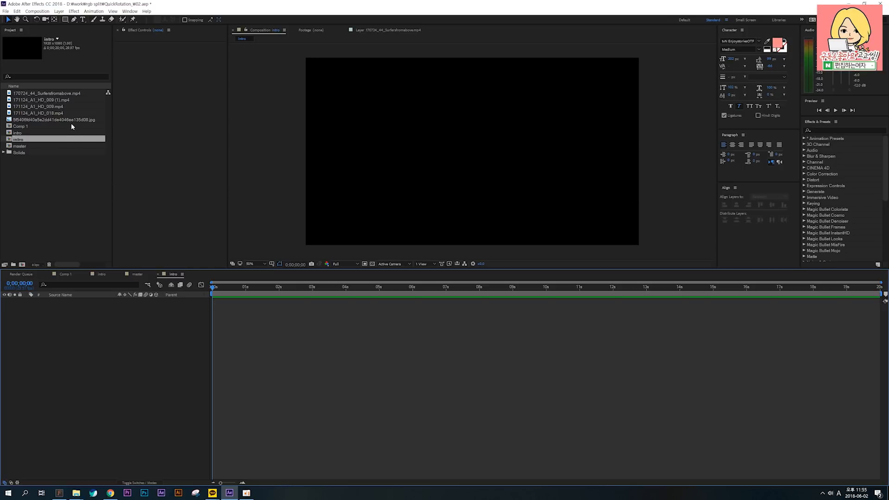
# Add the grunge texture 5f5406fd40a5e2dd41de4046ee135d08.jpg to the new intro composition as its background layer.
pyautogui.click(35, 120)
pyautogui.press('Return')
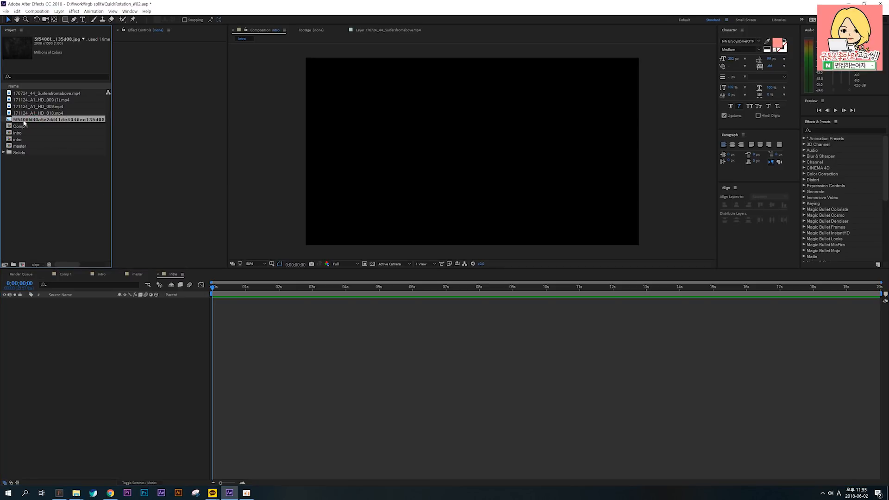
pyautogui.moveTo(30, 120); pyautogui.dragTo(91, 370)
pyautogui.moveTo(500, 189); pyautogui.dragTo(481, 208)
pyautogui.moveTo(491, 113); pyautogui.dragTo(452, 149)
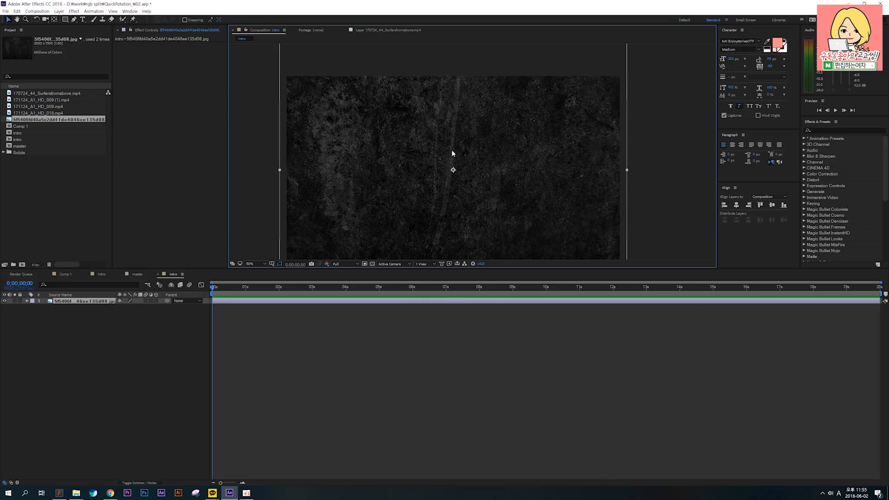
pyautogui.moveTo(490, 205); pyautogui.dragTo(492, 135)
pyautogui.hotkey('ctrl', 'z')
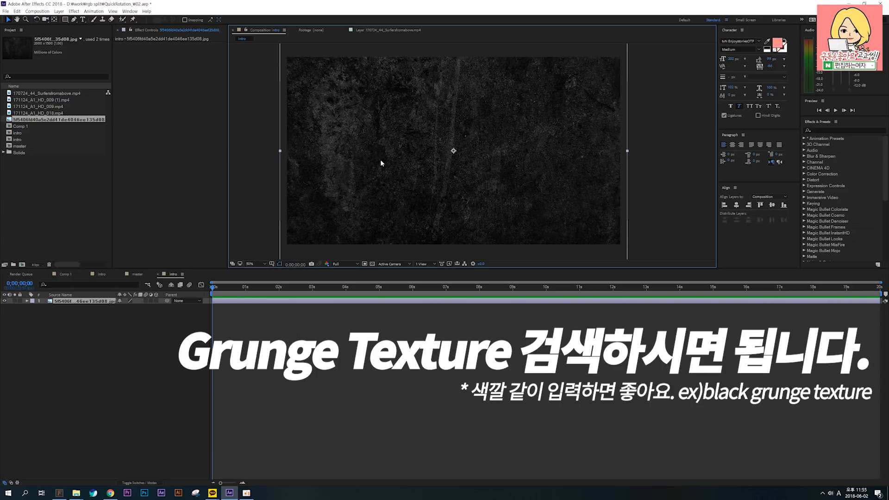
pyautogui.moveTo(497, 163); pyautogui.dragTo(495, 168)
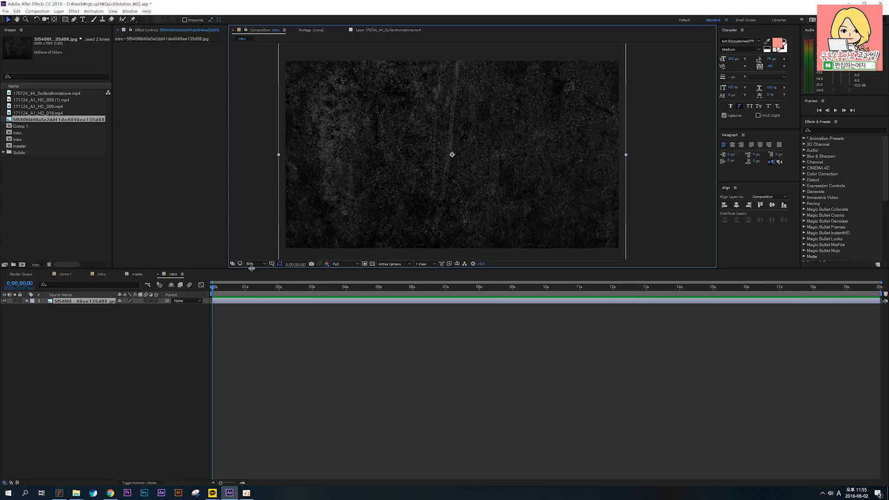
pyautogui.moveTo(255, 270); pyautogui.dragTo(251, 292)
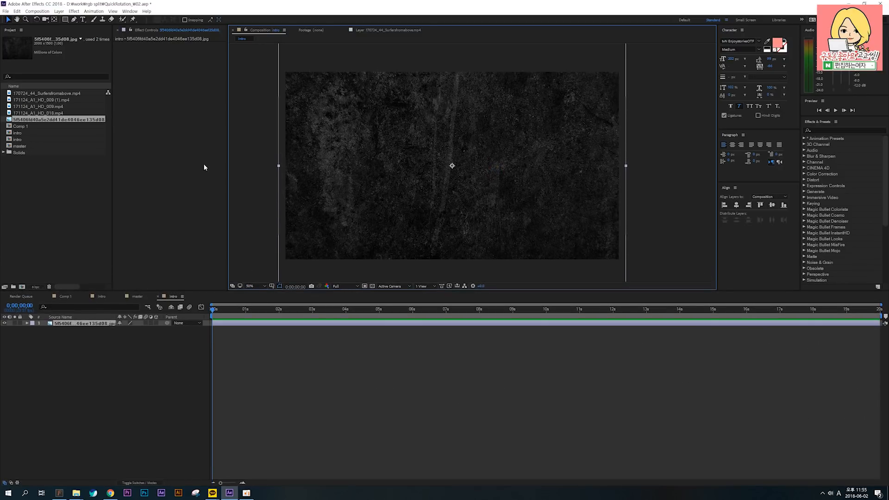
# Add the text RGB SPLIT TRANSITION over the texture and move it near the middle of the frame.
pyautogui.click(84, 21)
pyautogui.click(400, 155)
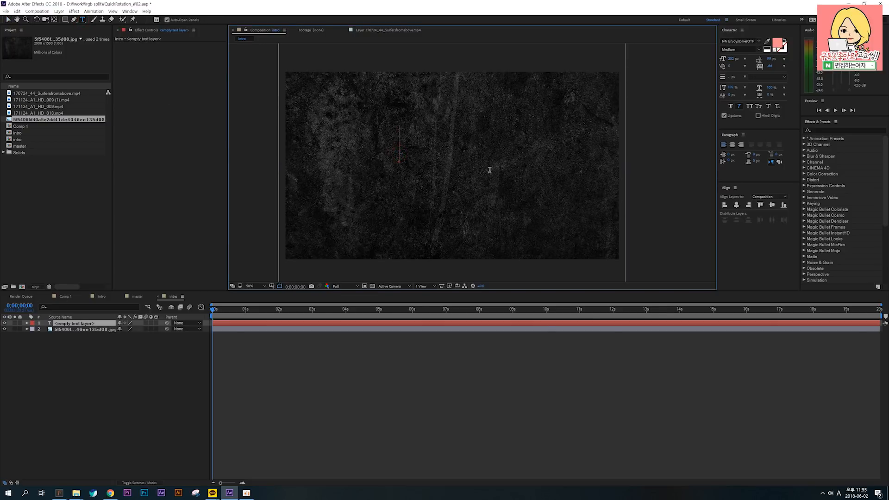
pyautogui.write('RGB S')
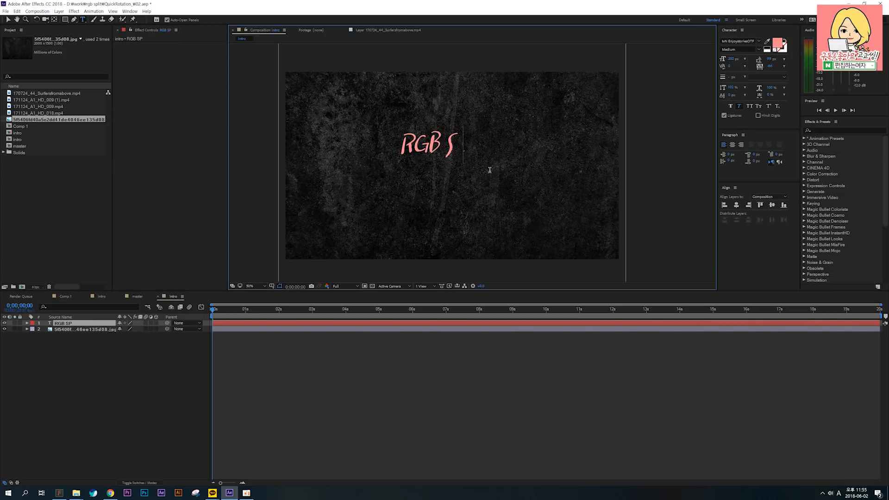
pyautogui.write('PLIT TRANSITION')
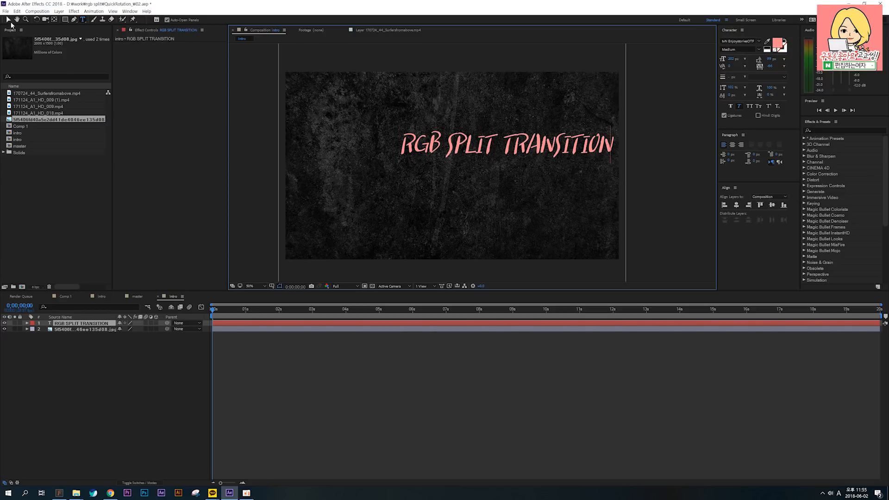
pyautogui.click(8, 20)
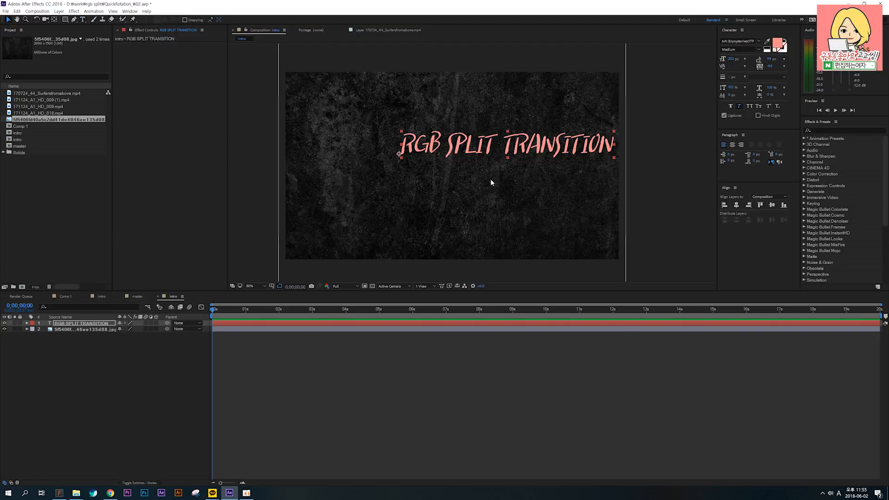
pyautogui.moveTo(484, 158); pyautogui.dragTo(445, 178)
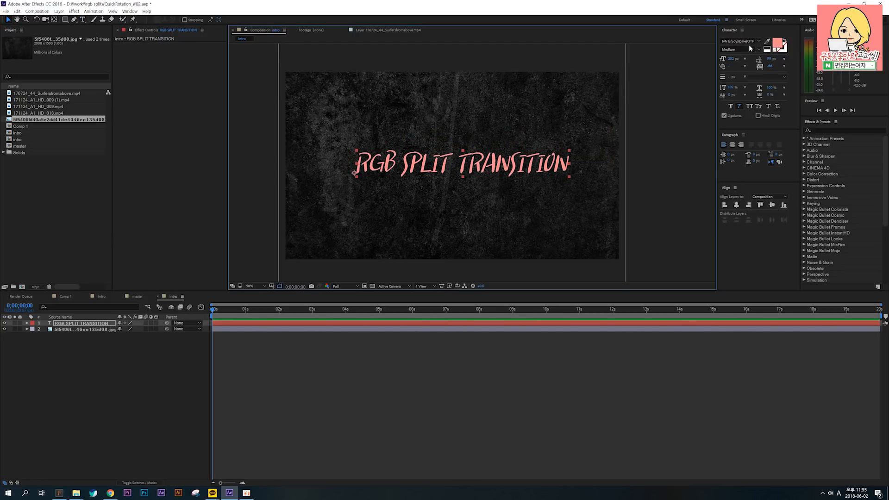
# Turn off italics on the title and set it in white Noto Sans CJK KR Black.
pyautogui.click(740, 107)
pyautogui.click(759, 40)
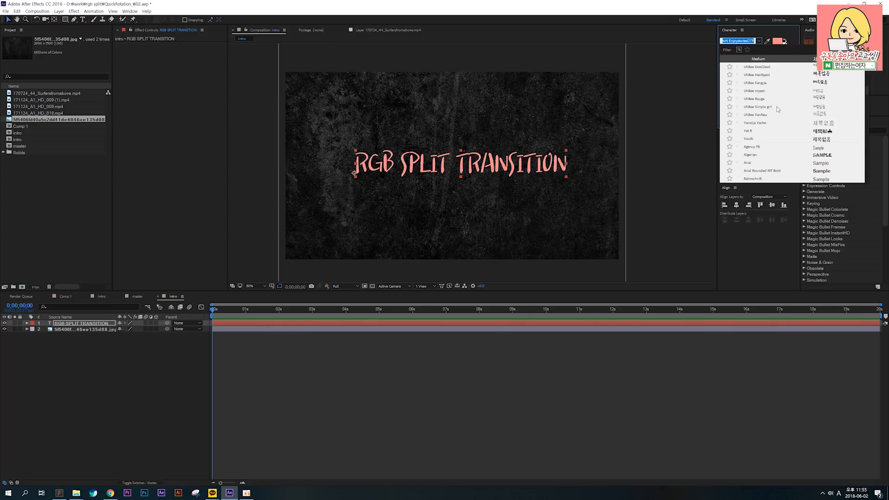
pyautogui.write('nan')
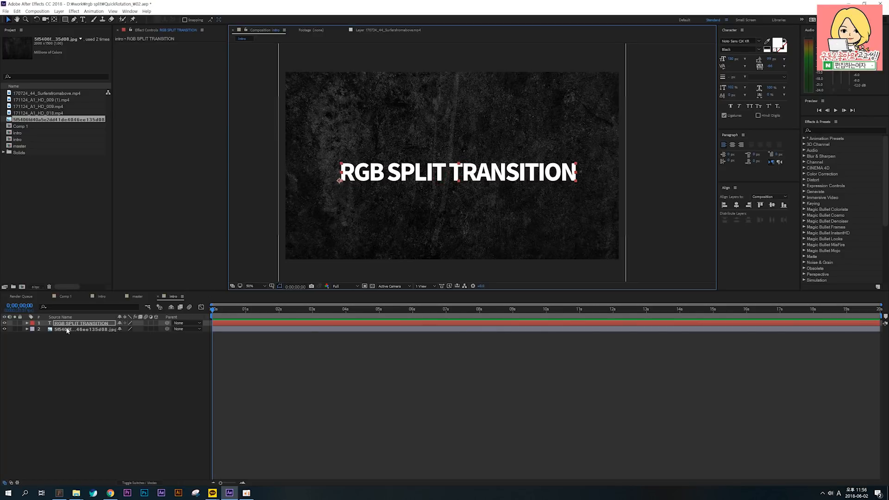
# Duplicate the title layer, place the copy directly above the original and change its text to 편집하는여자.
pyautogui.click(67, 330)
pyautogui.click(77, 324)
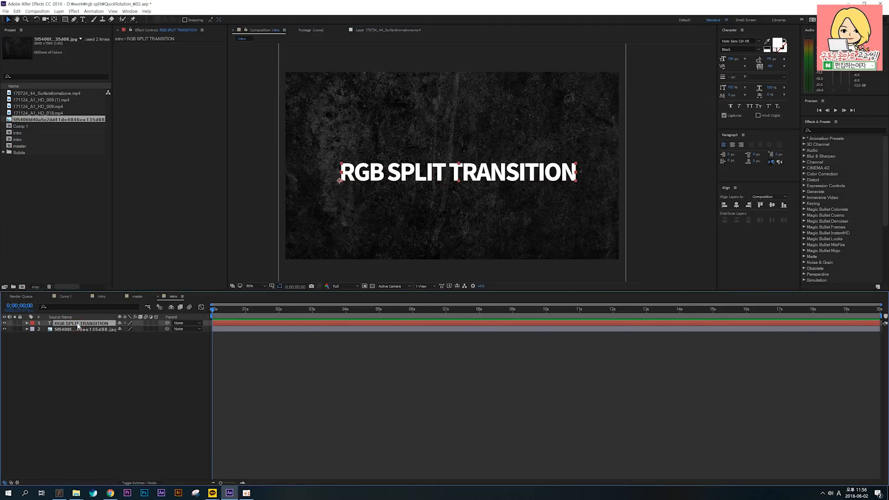
pyautogui.hotkey('ctrl', 'd')
pyautogui.moveTo(483, 178); pyautogui.dragTo(481, 155)
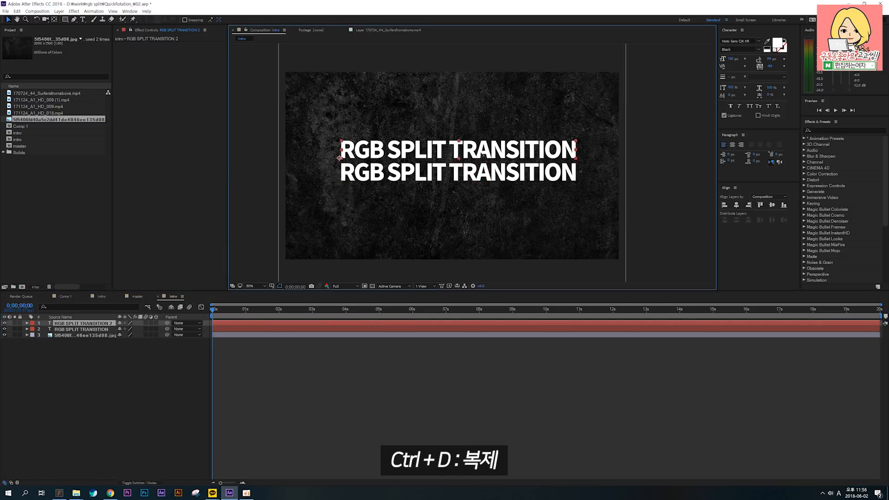
pyautogui.doubleClick(465, 152)
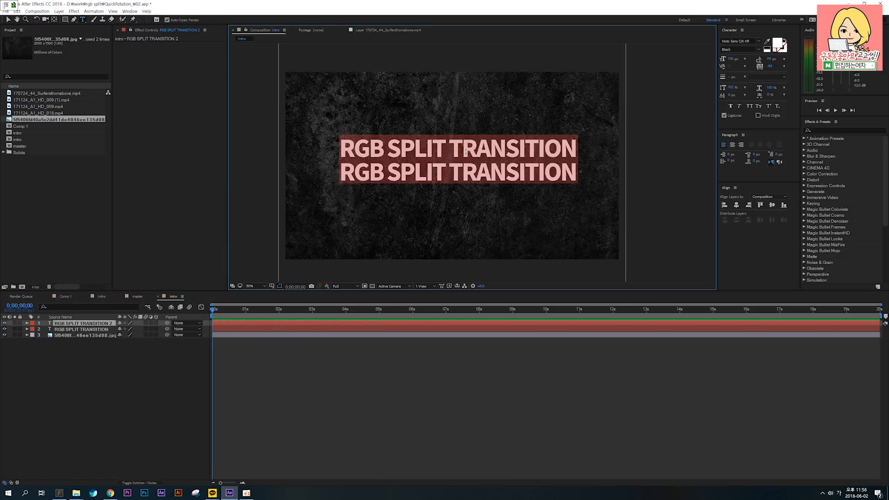
pyautogui.write('편집하는여자')
pyautogui.click(8, 20)
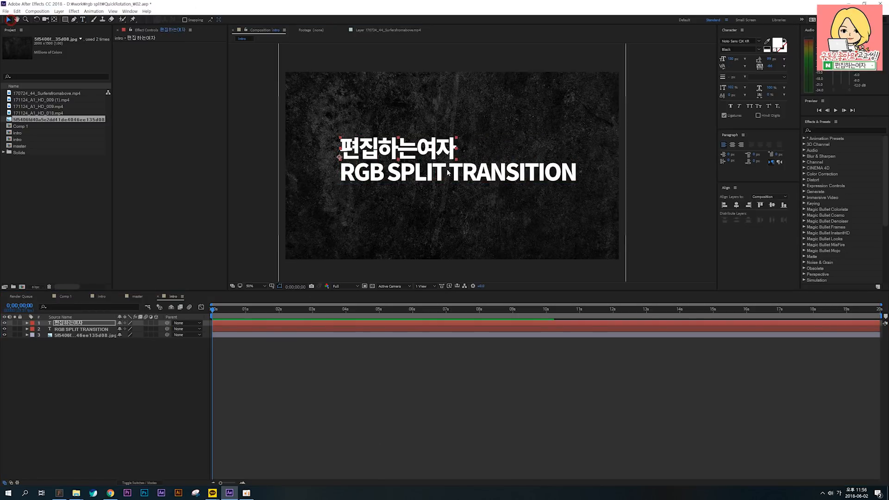
# Enlarge the 편집하는여자 text, centre it above RGB SPLIT TRANSITION and shift the lower line slightly down.
pyautogui.moveTo(417, 149); pyautogui.dragTo(456, 149)
pyautogui.moveTo(735, 60); pyautogui.dragTo(748, 60)
pyautogui.doubleClick(482, 178)
pyautogui.click(8, 19)
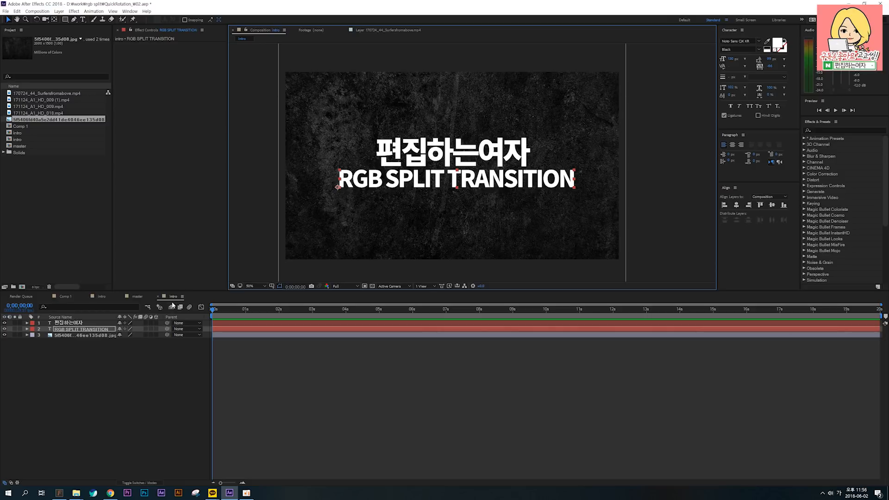
# Insert the new 20-second intro composition as a layer in the master composition.
pyautogui.click(137, 296)
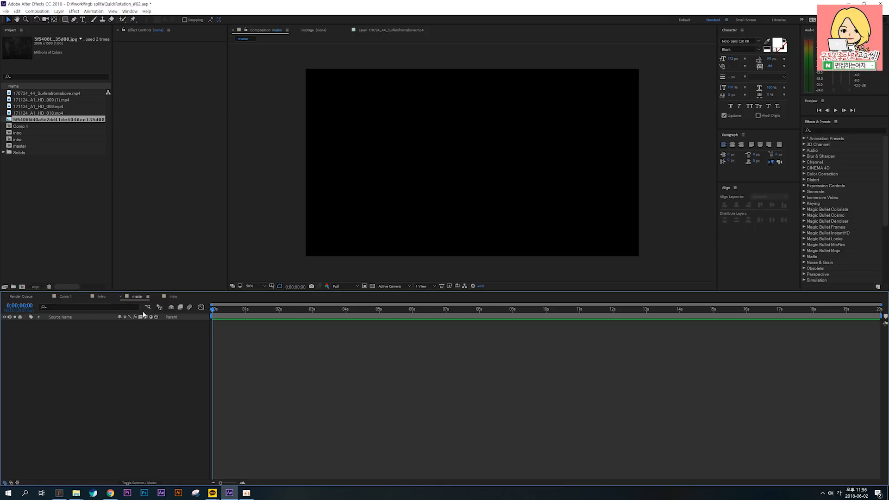
pyautogui.click(20, 134)
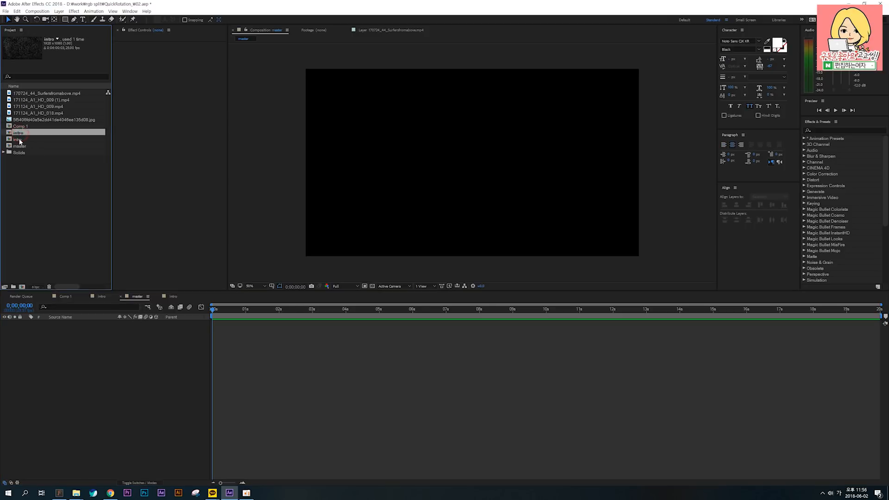
pyautogui.click(19, 139)
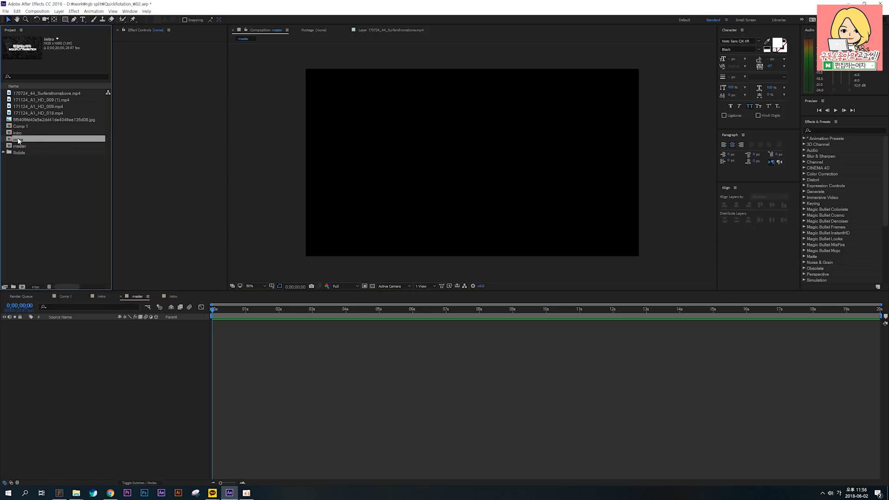
pyautogui.click(18, 134)
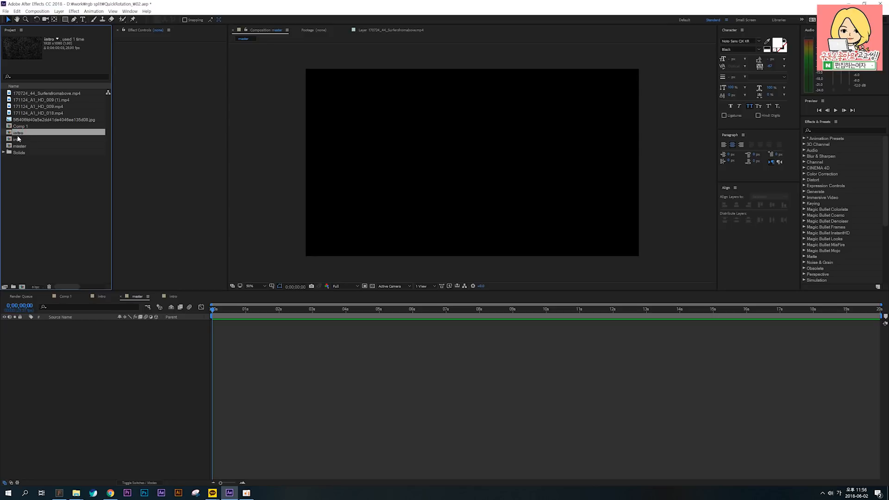
pyautogui.click(18, 139)
pyautogui.moveTo(17, 141); pyautogui.dragTo(59, 385)
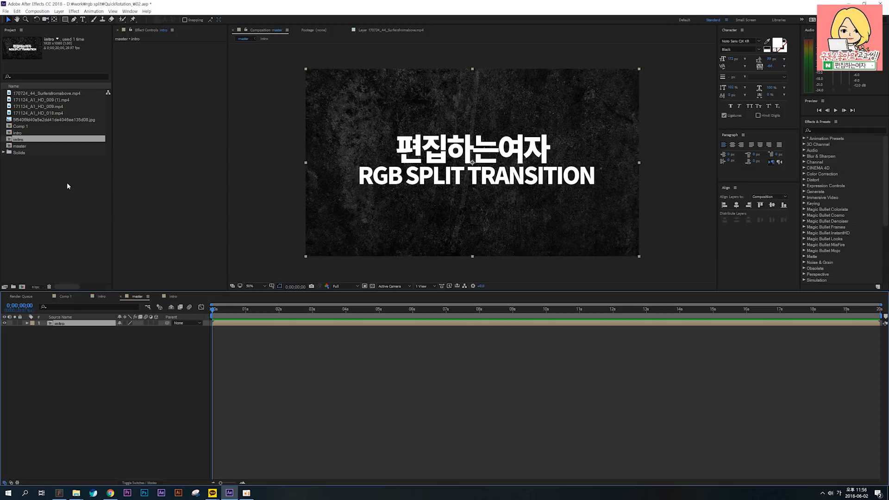
# Add the clips 170724_44_Surfersfromabove, 171124_A1_HD_009 and 171124_A1_HD_018 to the master composition above the intro layer.
pyautogui.click(55, 93)
pyautogui.keyDown('ctrl'); pyautogui.click(57, 107); pyautogui.keyUp('ctrl')
pyautogui.keyDown('ctrl'); pyautogui.click(47, 113); pyautogui.keyUp('ctrl')
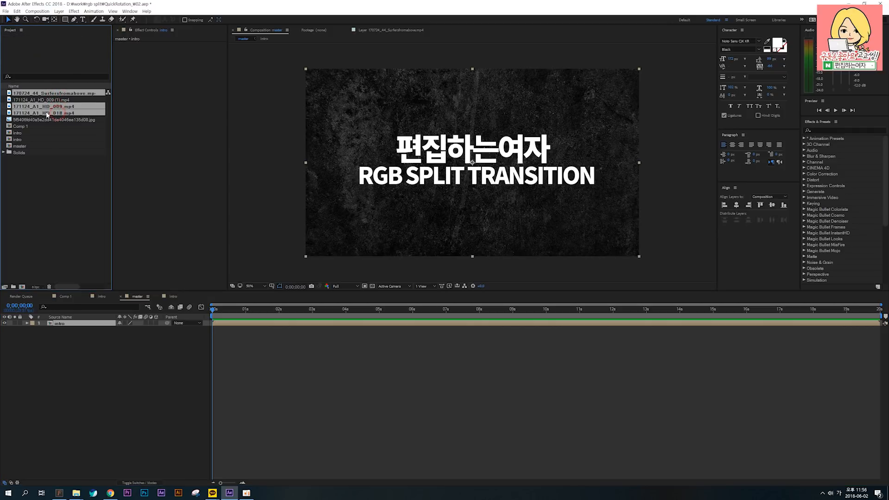
pyautogui.moveTo(47, 115); pyautogui.dragTo(83, 327)
# Trim the Surfersfromabove clip to the range 0;00;02;18 to 0;00;06;18, and shift it to start at about 7.5 seconds.
pyautogui.moveTo(220, 314); pyautogui.dragTo(299, 314)
pyautogui.click(318, 394)
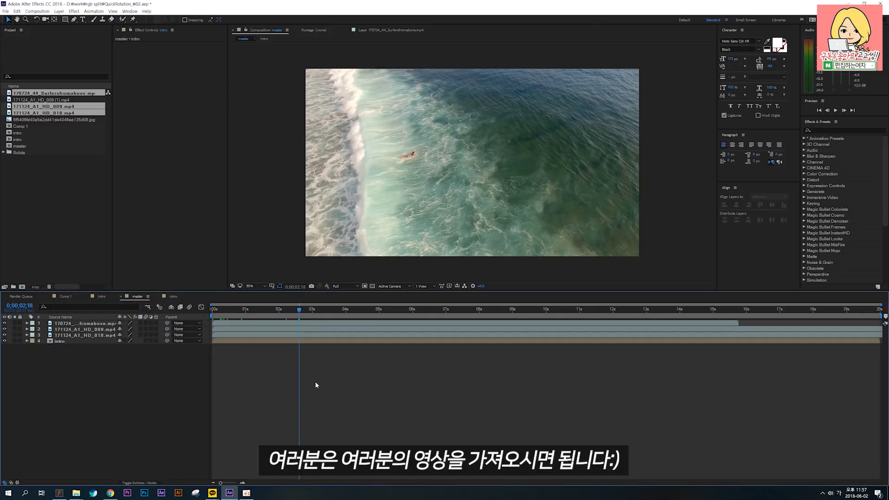
pyautogui.click(303, 324)
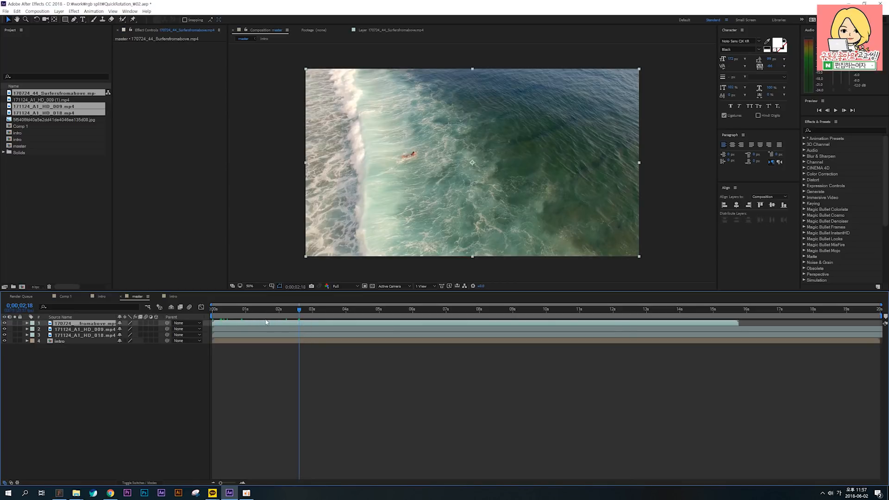
pyautogui.hotkey('alt', '[')
pyautogui.moveTo(333, 310); pyautogui.dragTo(429, 316)
pyautogui.hotkey('alt', ']')
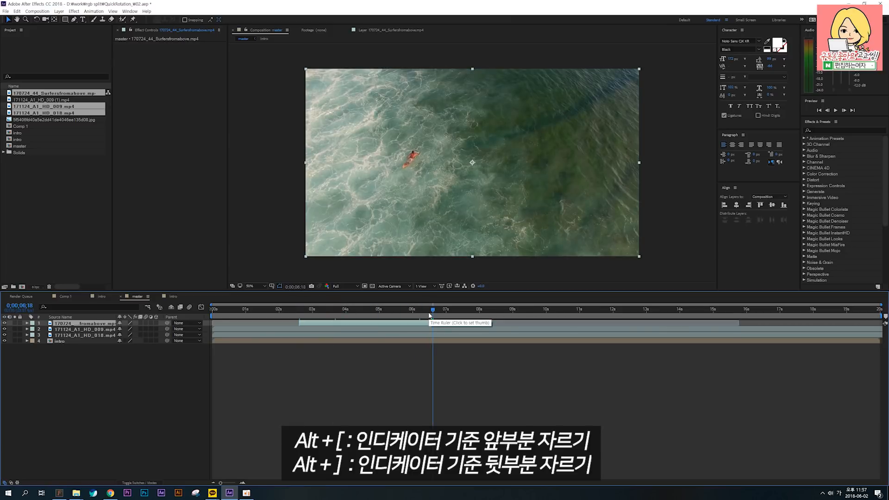
pyautogui.moveTo(350, 323); pyautogui.dragTo(516, 327)
# Trim the 171124_A1_HD_009 clip so it runs from 0;00;03;15 to 0;00;06;27.
pyautogui.click(411, 308)
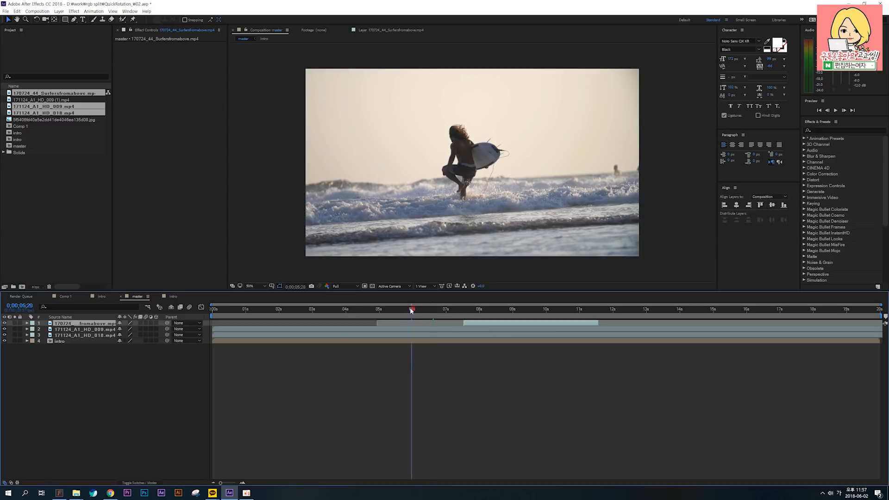
pyautogui.click(339, 309)
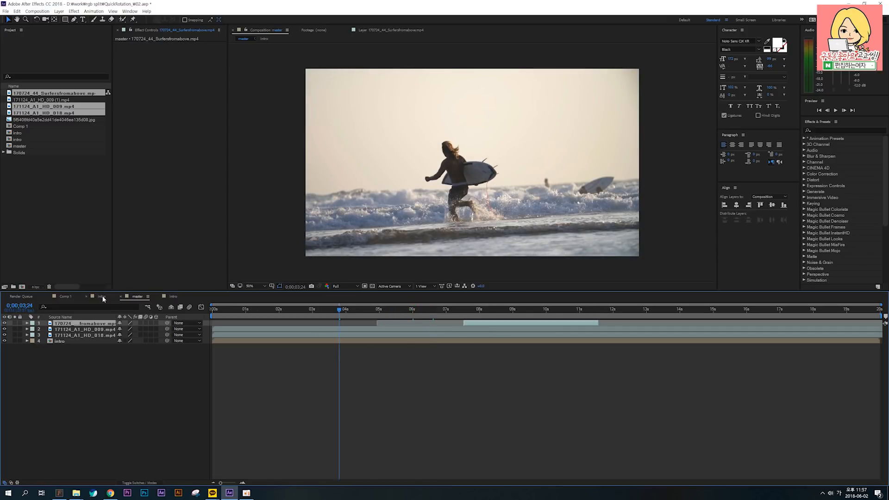
pyautogui.moveTo(339, 309); pyautogui.dragTo(330, 310)
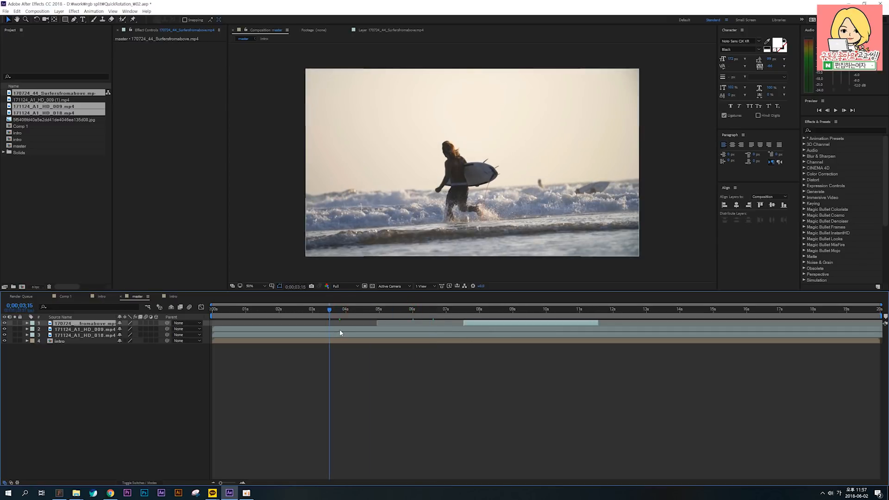
pyautogui.click(339, 329)
pyautogui.hotkey('alt', '[')
pyautogui.click(442, 309)
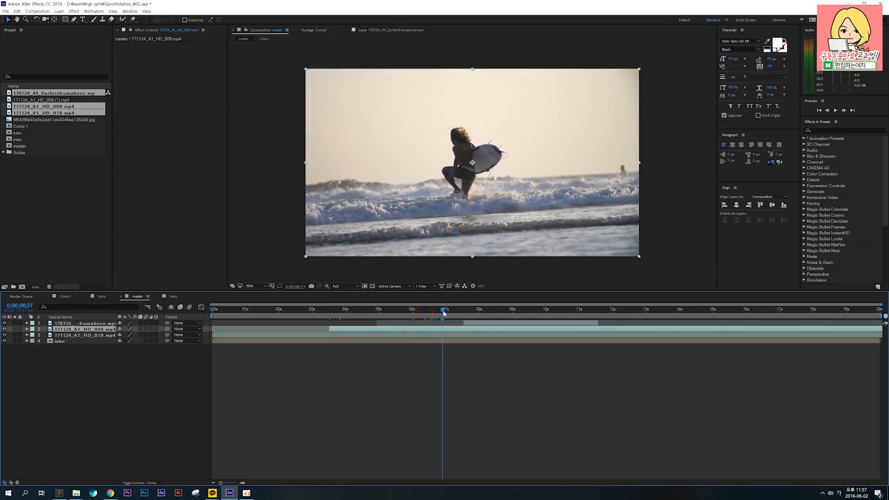
pyautogui.hotkey('alt', ']')
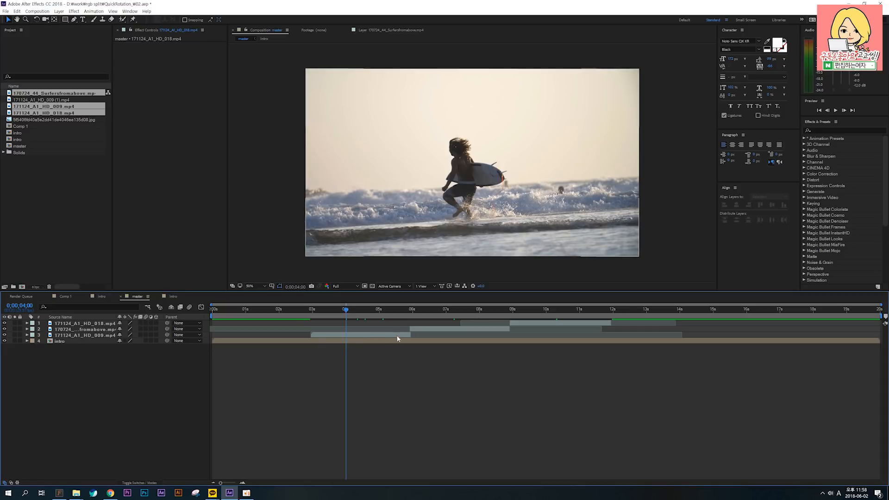
# Trim the end of the intro layer in the master composition to about 3 seconds.
pyautogui.click(242, 310)
pyautogui.click(270, 309)
pyautogui.click(286, 341)
pyautogui.moveTo(271, 309)
pyautogui.mouseDown()
pyautogui.moveTo(310, 313)
pyautogui.moveTo(260, 307)
pyautogui.moveTo(537, 310)
pyautogui.moveTo(275, 308)
pyautogui.mouseUp()
pyautogui.hotkey('alt', ']')
pyautogui.click(350, 382)
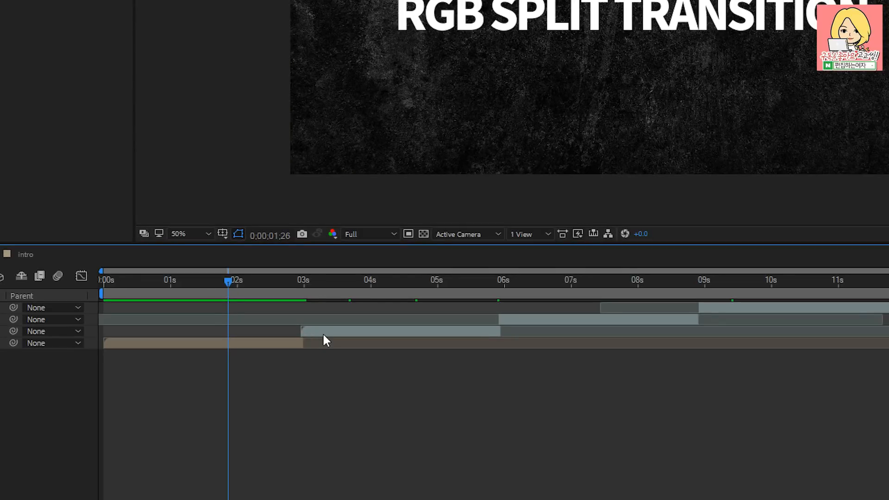
# Nudge the 171124_A1_HD_009 clip to start where the intro ends, and shift the Surfersfromabove clip slightly to follow it.
pyautogui.moveTo(324, 332)
pyautogui.mouseDown()
pyautogui.moveTo(300, 334)
pyautogui.moveTo(320, 332)
pyautogui.mouseUp()
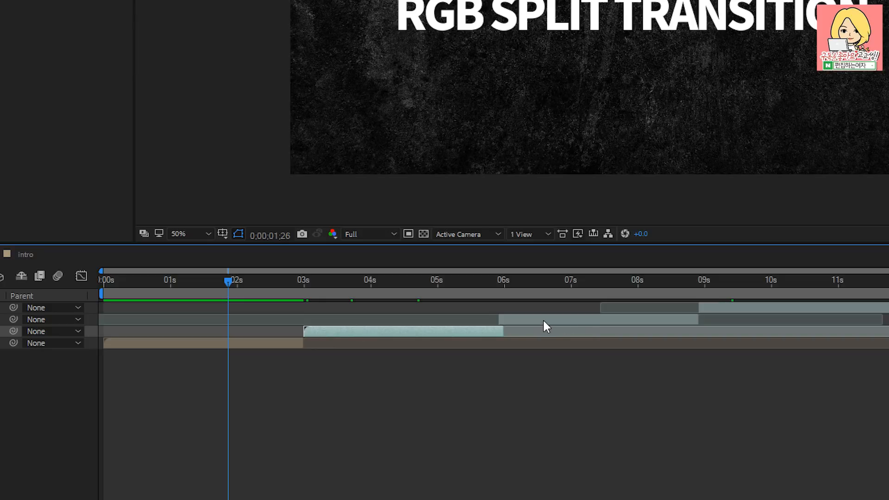
pyautogui.moveTo(543, 319); pyautogui.dragTo(544, 318)
pyautogui.click(713, 308)
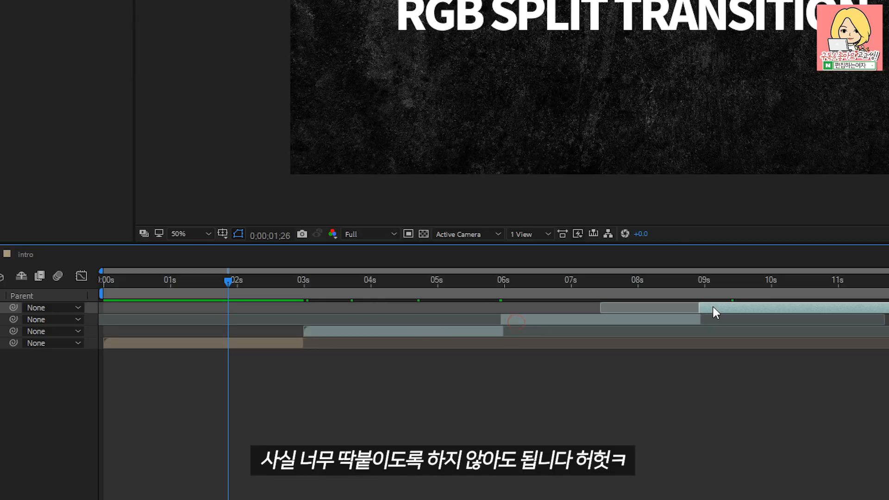
pyautogui.click(404, 381)
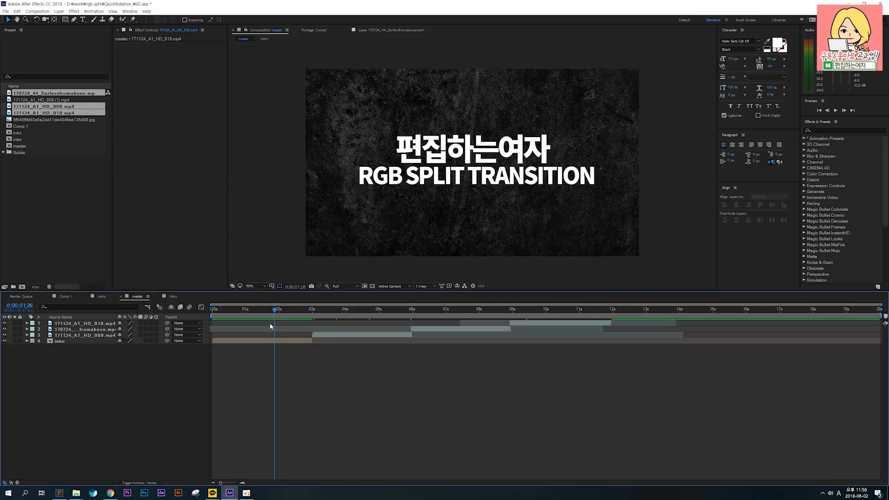
# Open the nested intro composition at its first frame and add a null object above the title layers.
pyautogui.moveTo(273, 315); pyautogui.dragTo(205, 311)
pyautogui.click(80, 340)
pyautogui.doubleClick(229, 341)
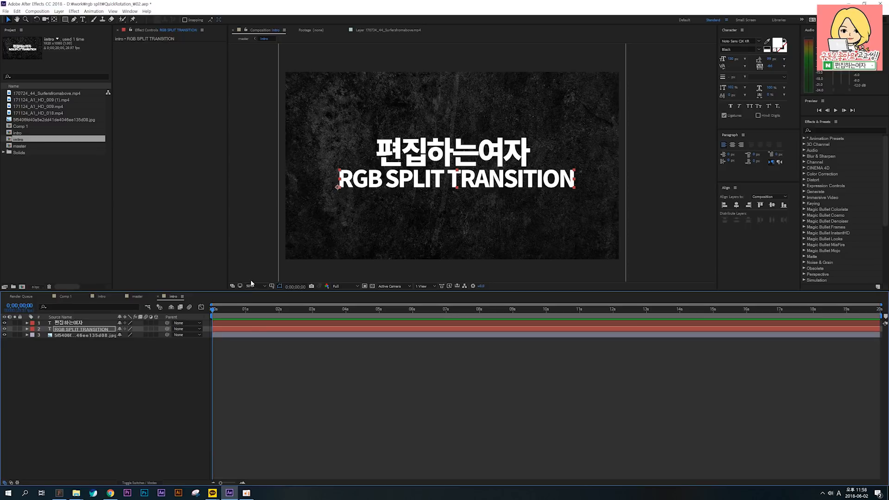
pyautogui.click(288, 349)
pyautogui.click(461, 158)
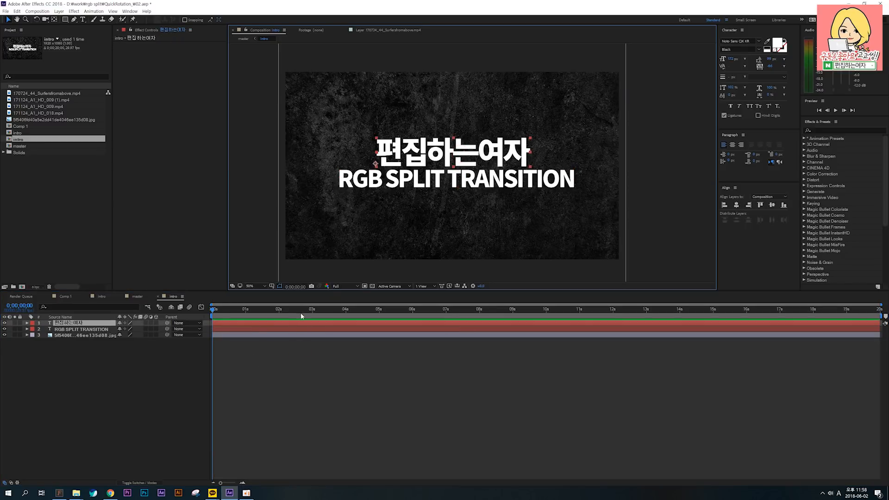
pyautogui.rightClick(141, 370)
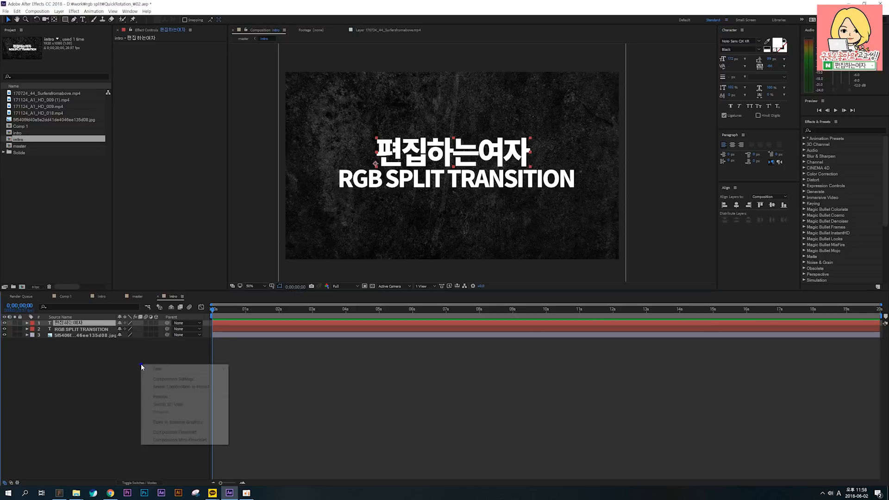
pyautogui.moveTo(185, 369)
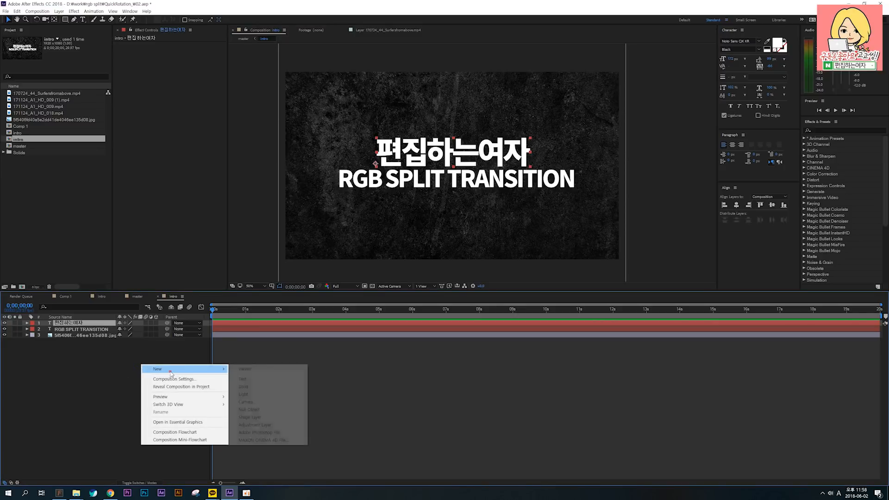
pyautogui.click(270, 409)
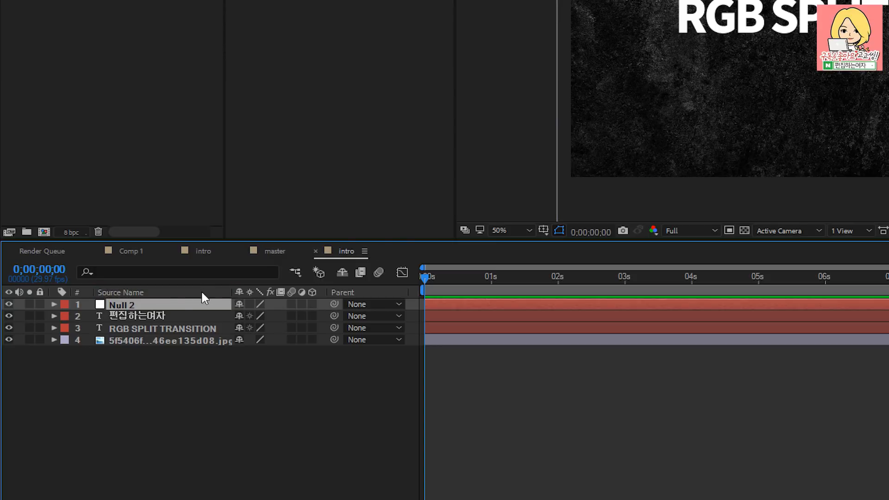
# Check that the Parent column is enabled, parent both text layers to Null 2, and test the link by moving the null.
pyautogui.rightClick(132, 293)
pyautogui.moveTo(187, 335)
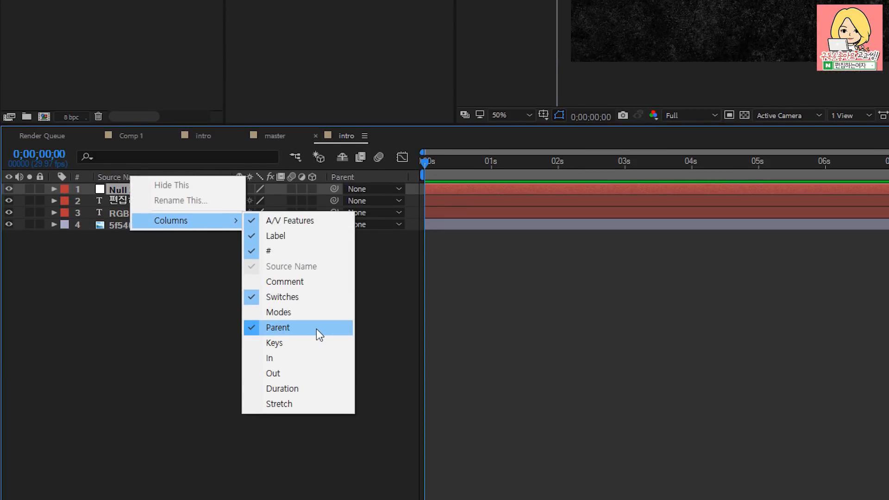
pyautogui.click(220, 382)
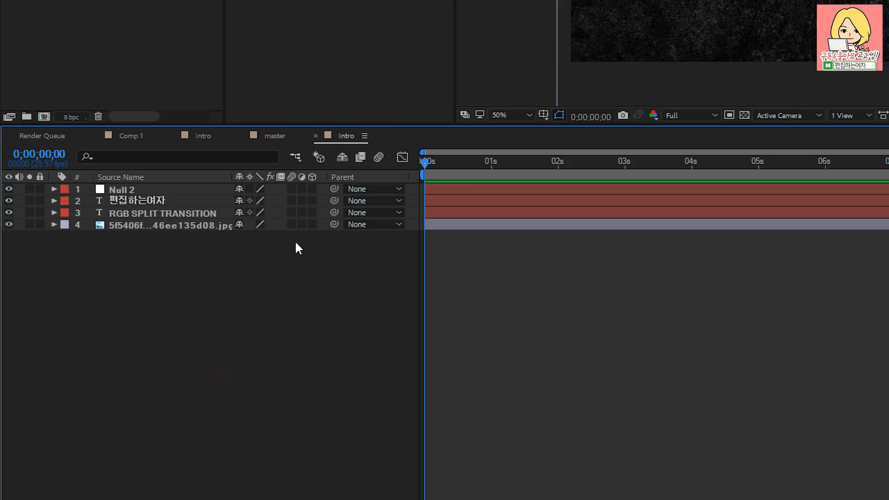
pyautogui.click(189, 213)
pyautogui.keyDown('ctrl'); pyautogui.click(183, 199); pyautogui.keyUp('ctrl')
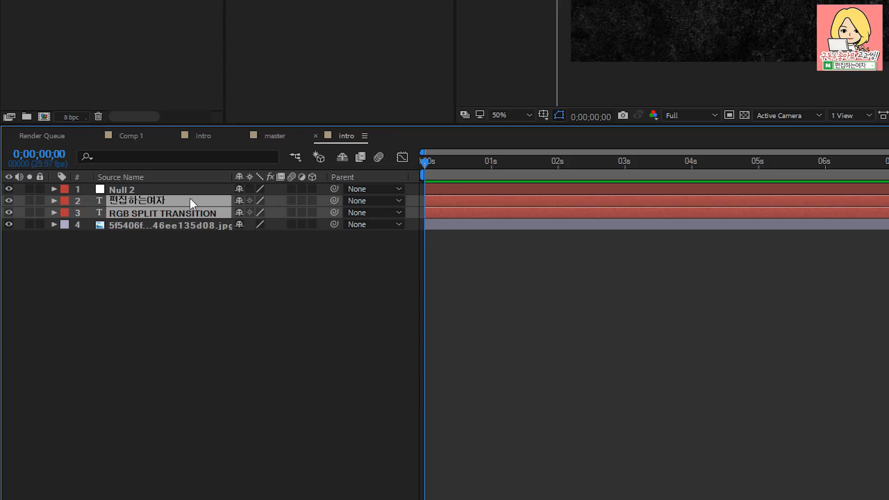
pyautogui.moveTo(334, 201); pyautogui.dragTo(143, 190)
pyautogui.click(142, 187)
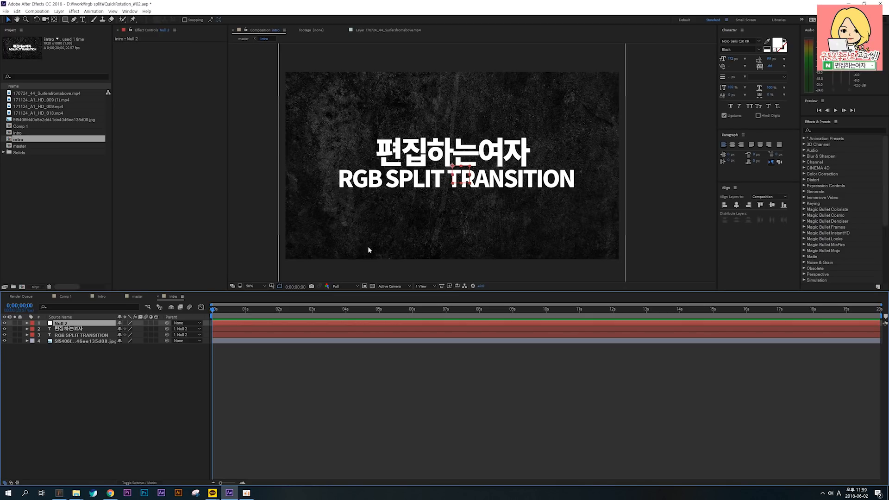
pyautogui.moveTo(463, 178); pyautogui.dragTo(488, 167)
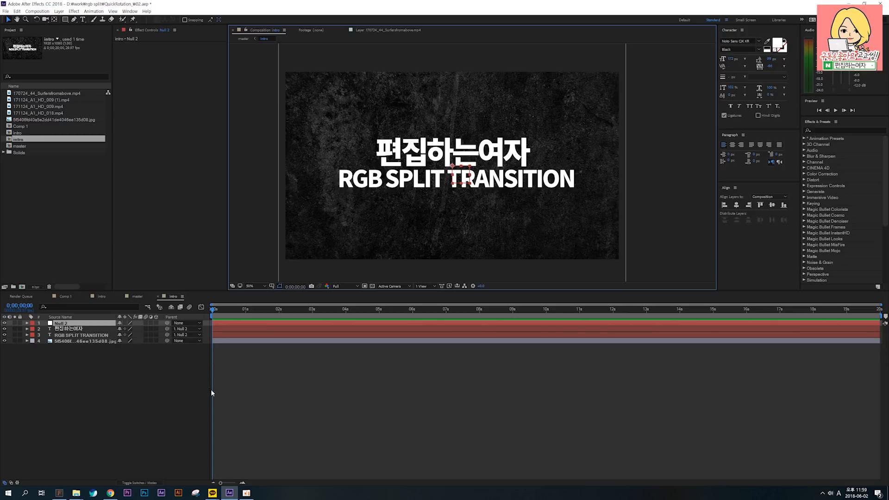
# Show the scale of Null 2 at the first frame, enlarge it to 1391% and set a starting scale keyframe.
pyautogui.moveTo(215, 310); pyautogui.dragTo(212, 309)
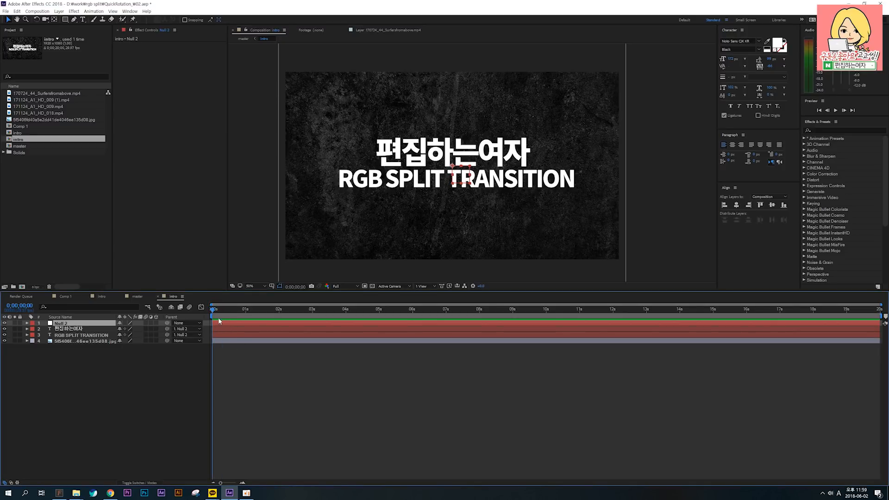
pyautogui.click(99, 323)
pyautogui.press('s')
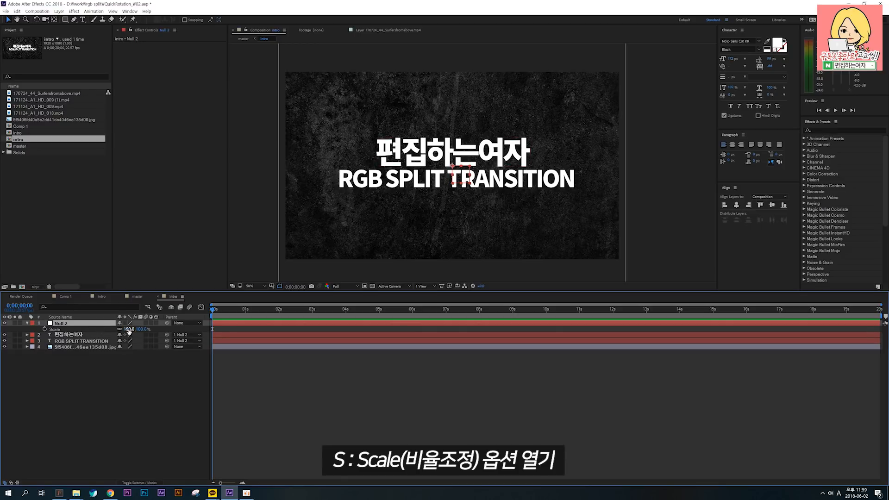
pyautogui.moveTo(129, 329); pyautogui.dragTo(424, 334)
pyautogui.click(44, 329)
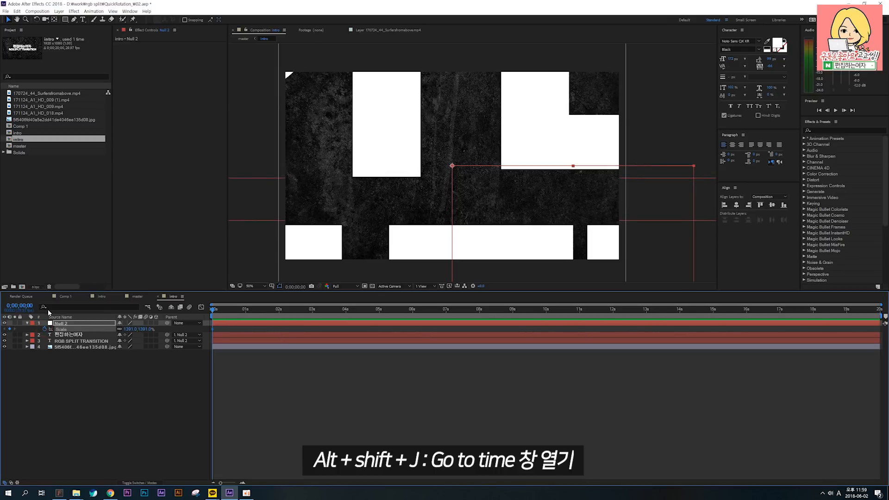
# Go to frame 15 and set a scale keyframe of 100% on Null 2.
pyautogui.hotkey('alt', 'shift', 'j')
pyautogui.write('15')
pyautogui.press('Return')
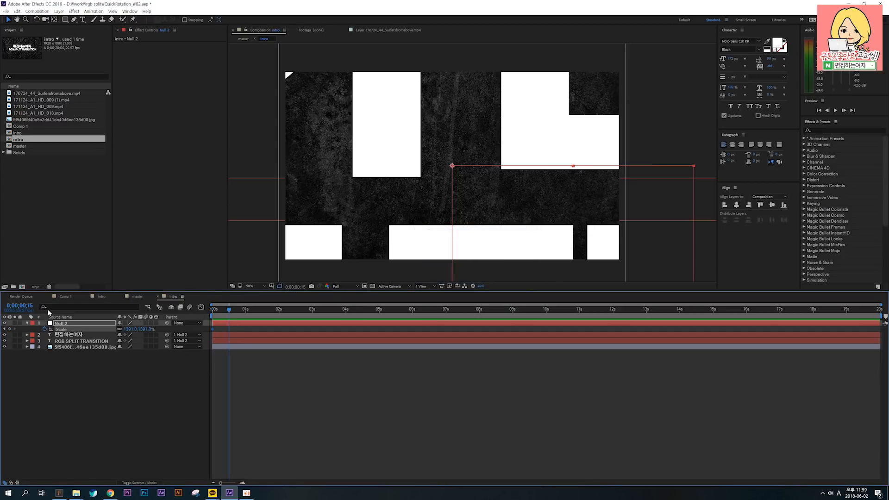
pyautogui.click(129, 329)
pyautogui.write('100')
pyautogui.press('Return')
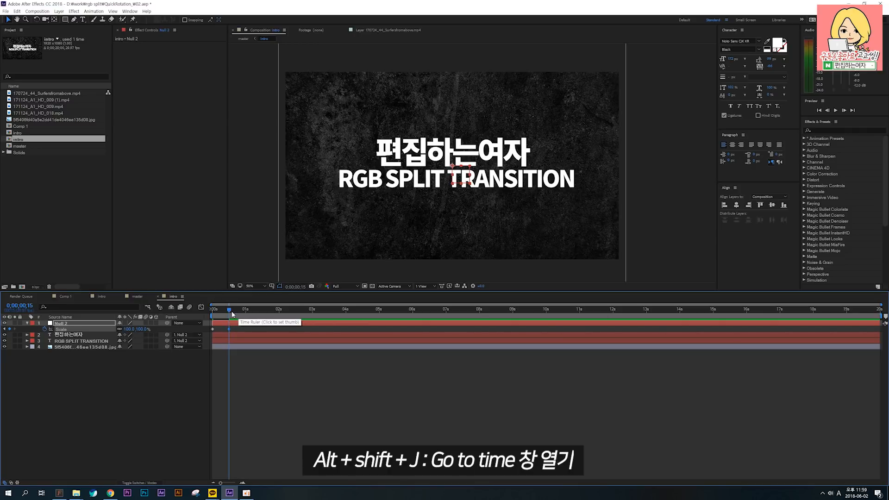
# Go to 0;00;05;15 and reduce the scale of Null 2 to 80% to create a third keyframe.
pyautogui.hotkey('alt', 'shift', 'j')
pyautogui.write('1')
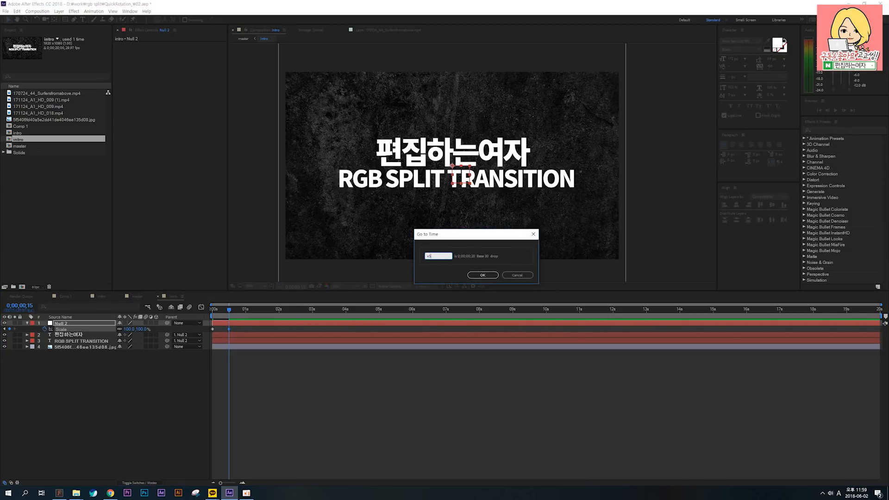
pyautogui.write('5')
pyautogui.press('Return')
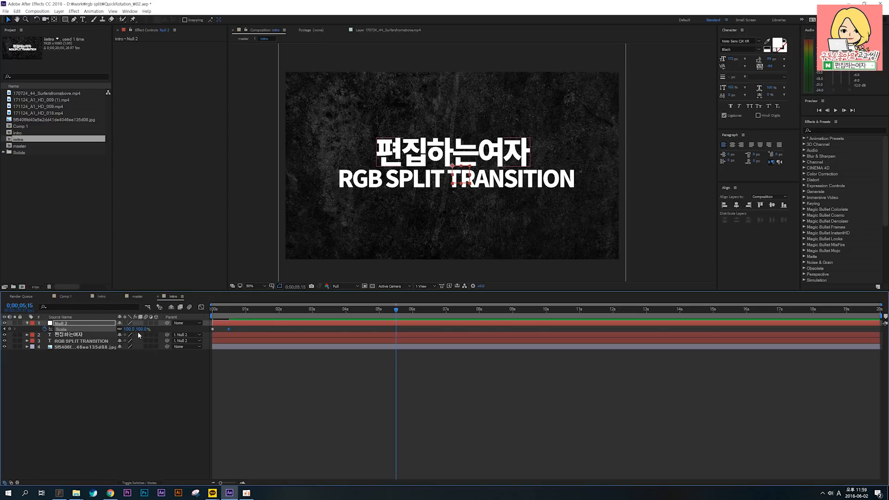
pyautogui.moveTo(128, 330); pyautogui.dragTo(116, 329)
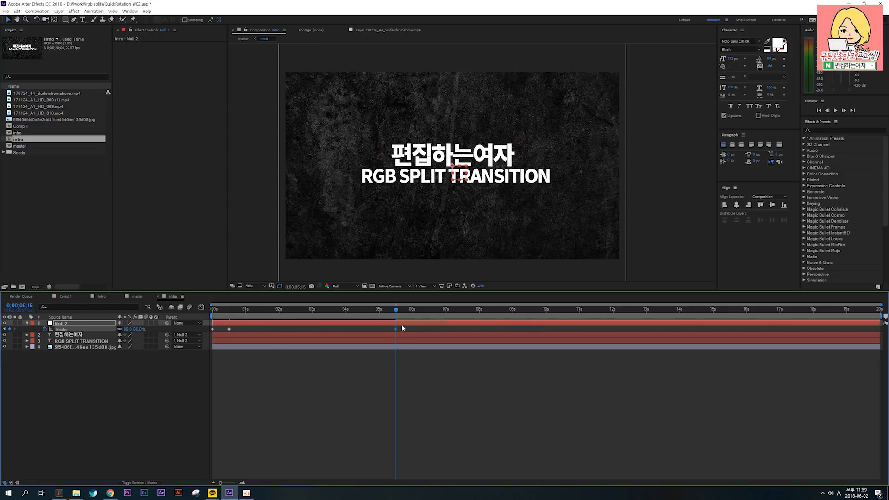
# Preview the title's scale animation from the start of the intro composition, and deselect the null layer.
pyautogui.press('Home')
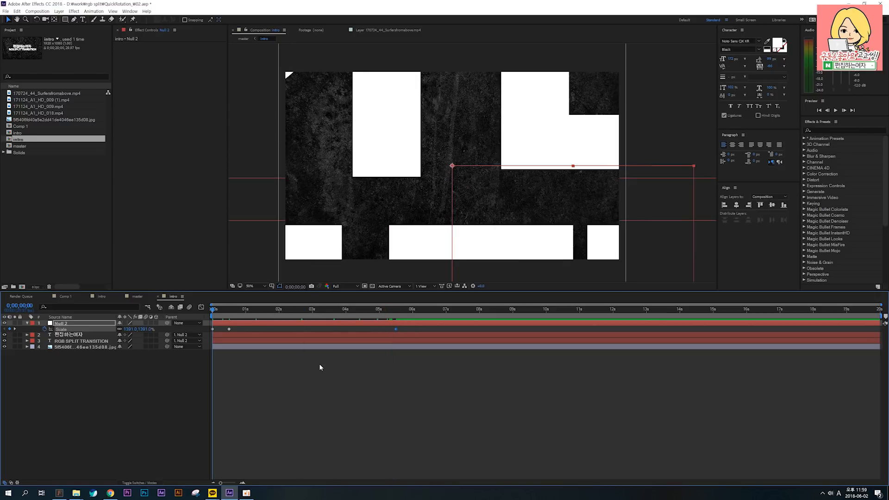
pyautogui.press('space')
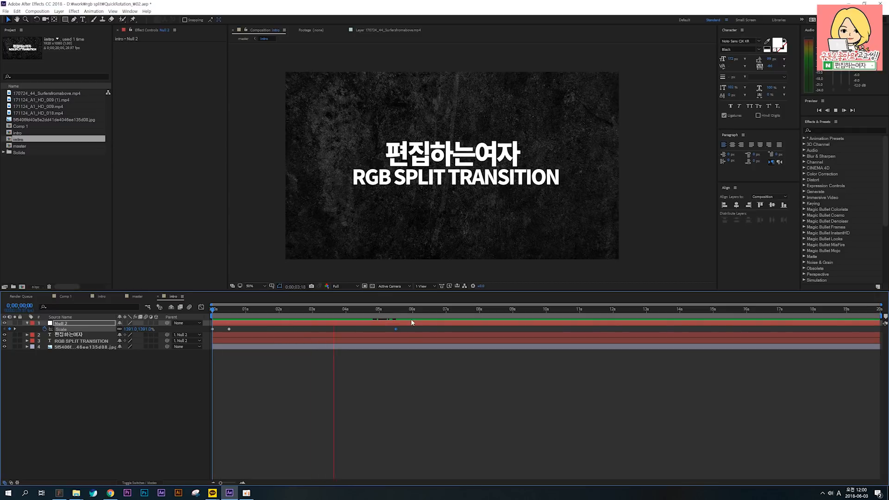
pyautogui.press('space')
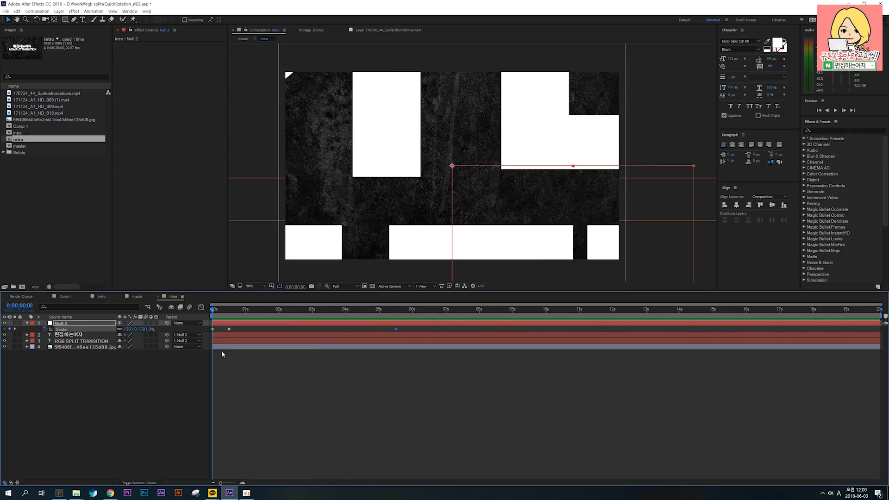
pyautogui.click(199, 361)
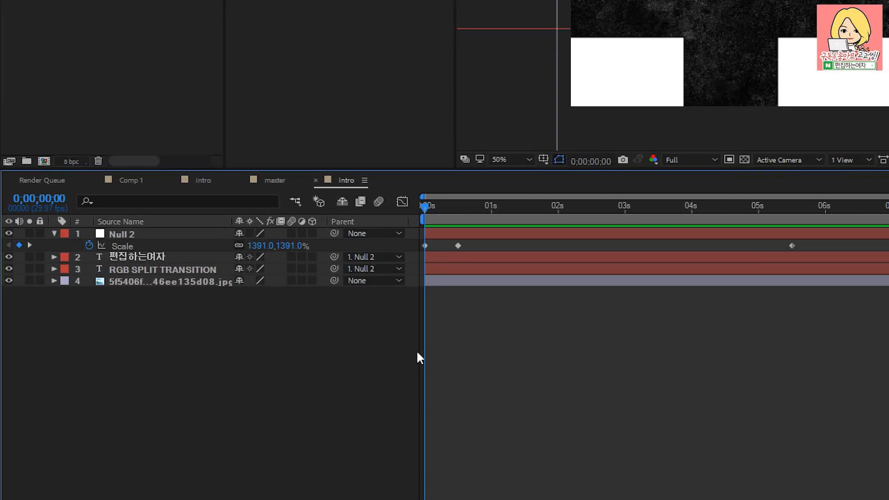
# Apply Easy Ease Out to the first scale keyframe of Null 2.
pyautogui.click(425, 246)
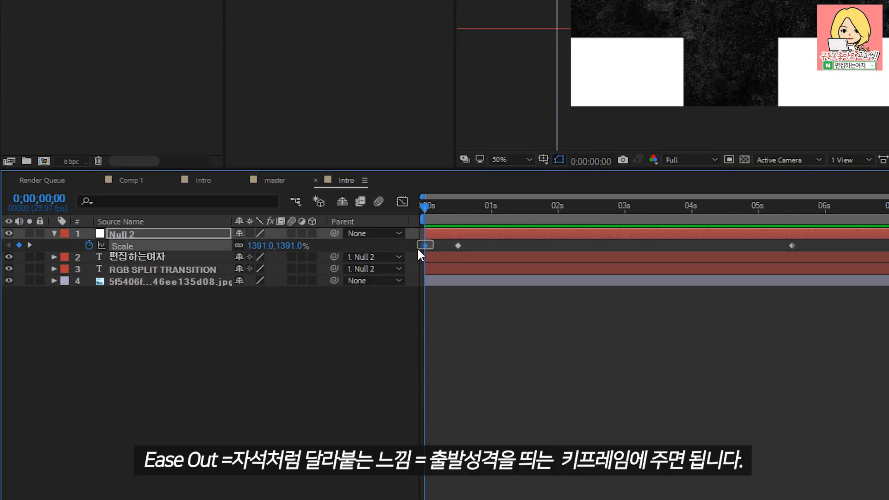
pyautogui.moveTo(435, 245); pyautogui.dragTo(415, 252)
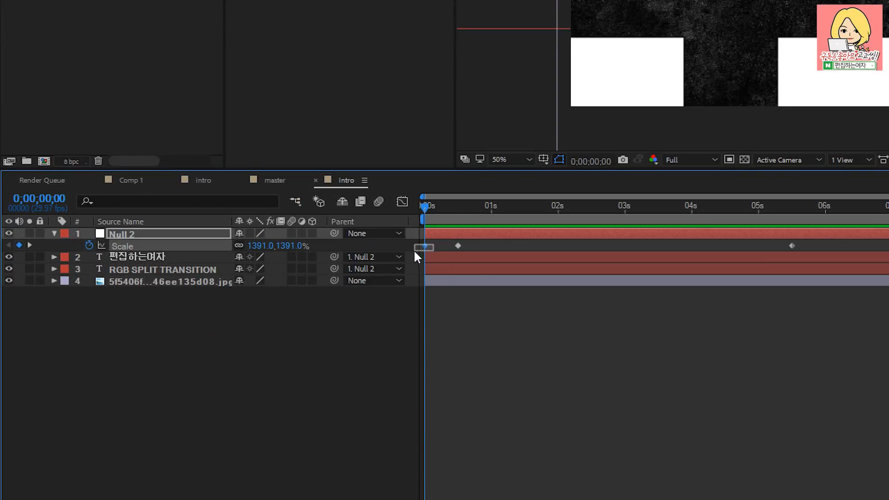
pyautogui.rightClick(426, 245)
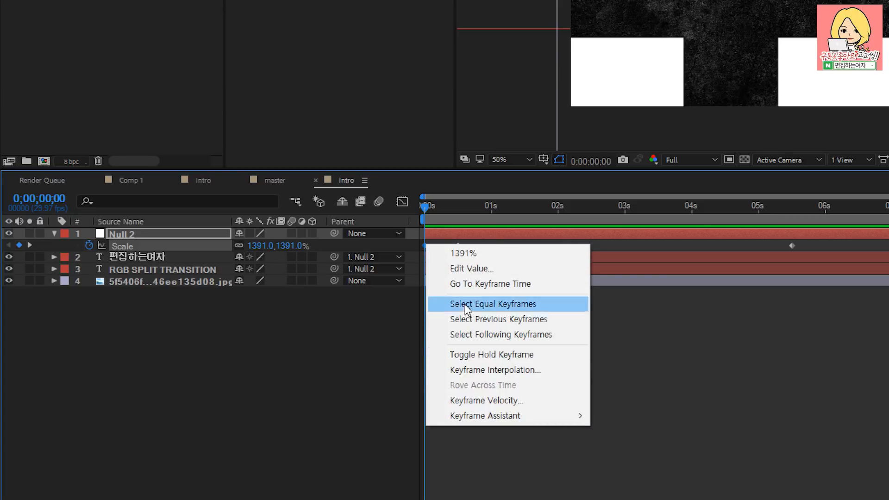
pyautogui.moveTo(491, 416)
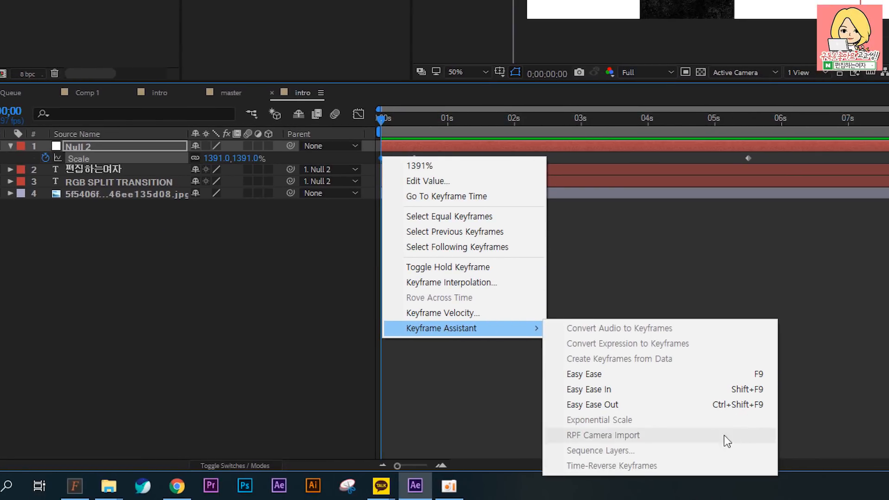
pyautogui.click(707, 404)
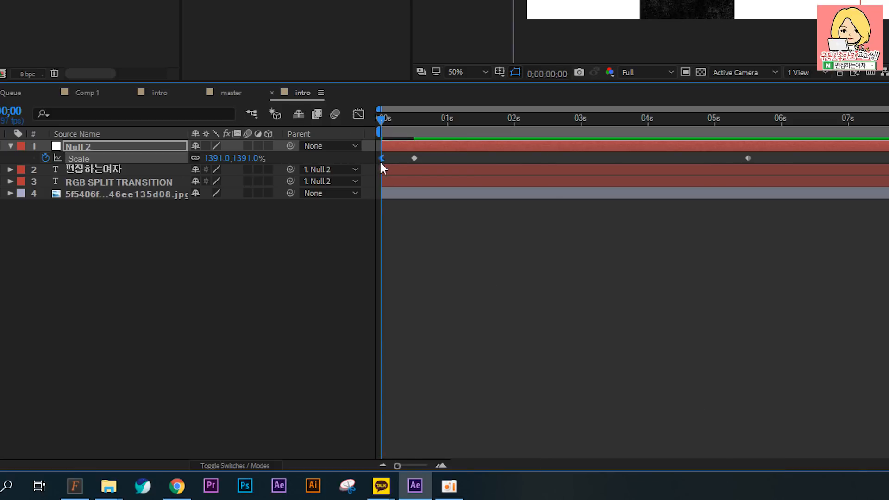
# In the speed graph, stretch the outgoing handle of Null 2's first scale keyframe to about halfway to the second keyframe, and close the graph editor.
pyautogui.click(359, 115)
pyautogui.press('=')
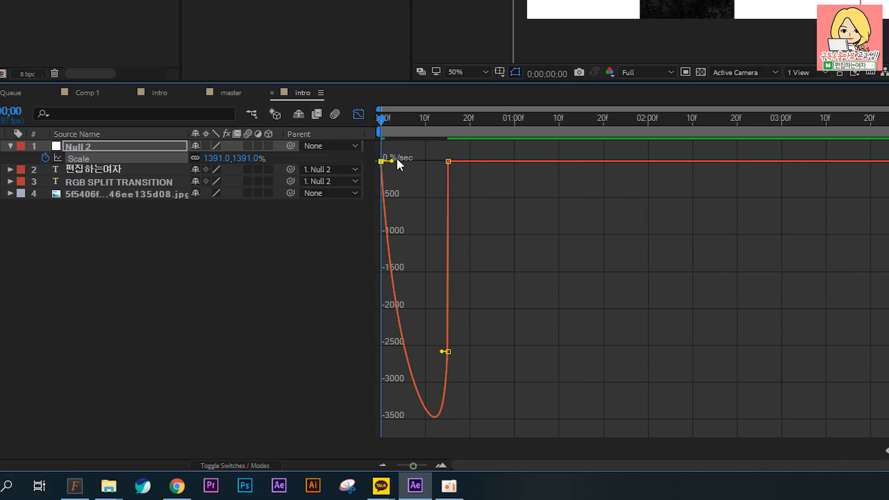
pyautogui.moveTo(392, 161); pyautogui.dragTo(430, 161)
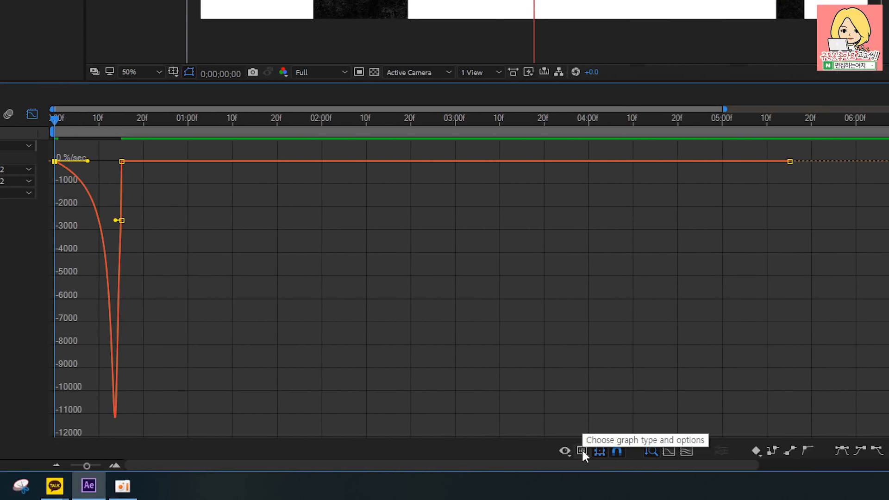
pyautogui.click(582, 449)
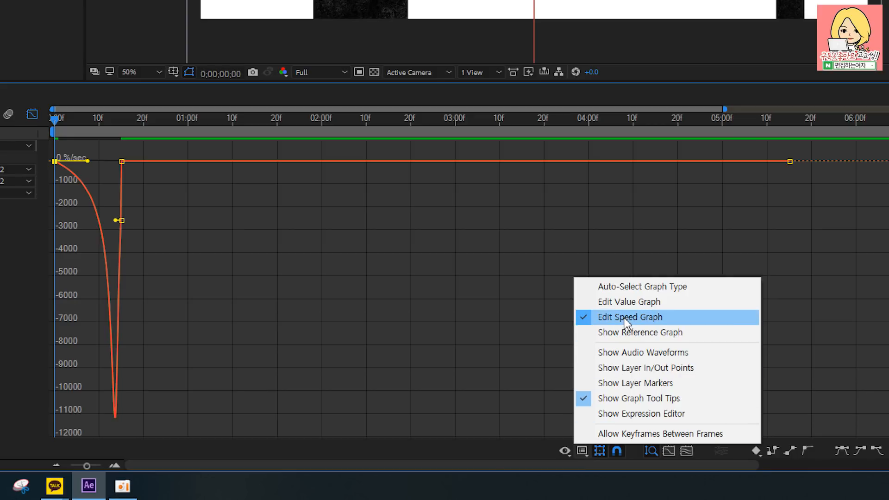
pyautogui.click(371, 304)
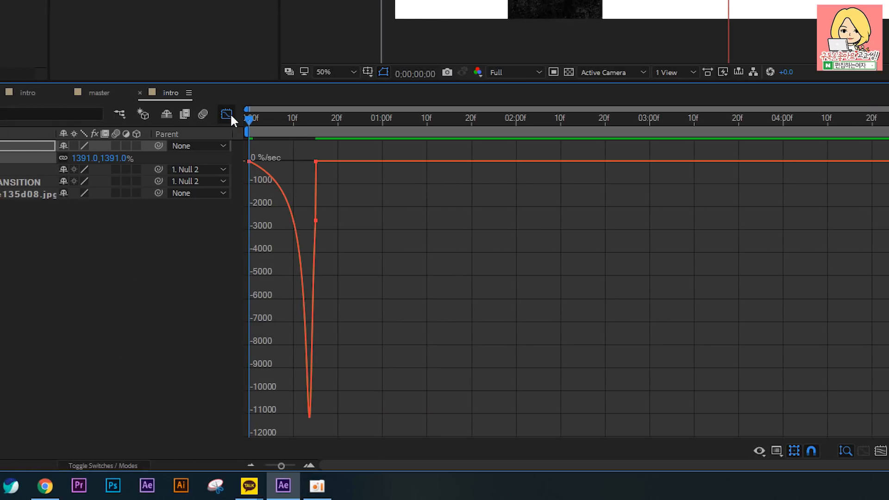
pyautogui.click(227, 114)
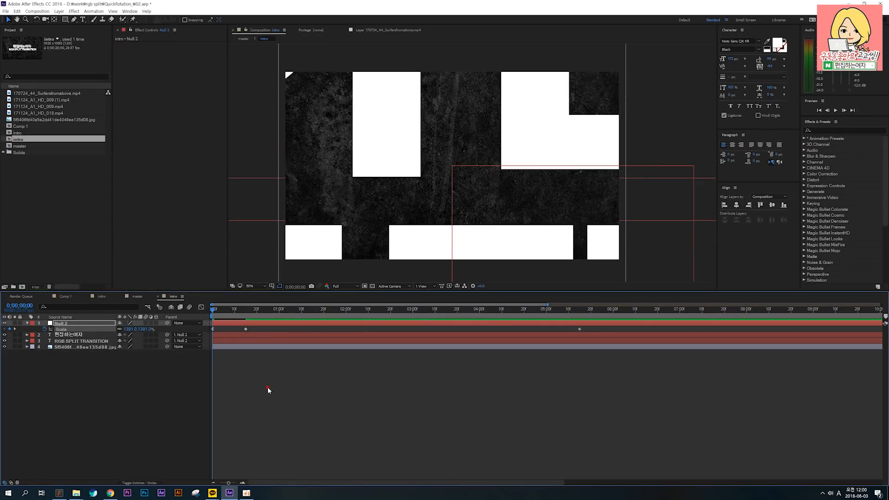
# Deselect the layers and preview the eased title animation from the start of the intro composition.
pyautogui.click(268, 389)
pyautogui.press('space')
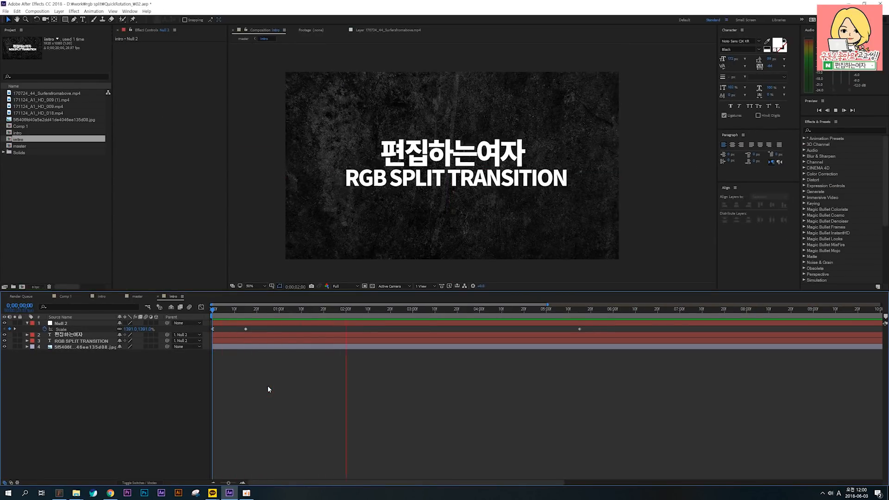
pyautogui.click(219, 309)
pyautogui.press('space')
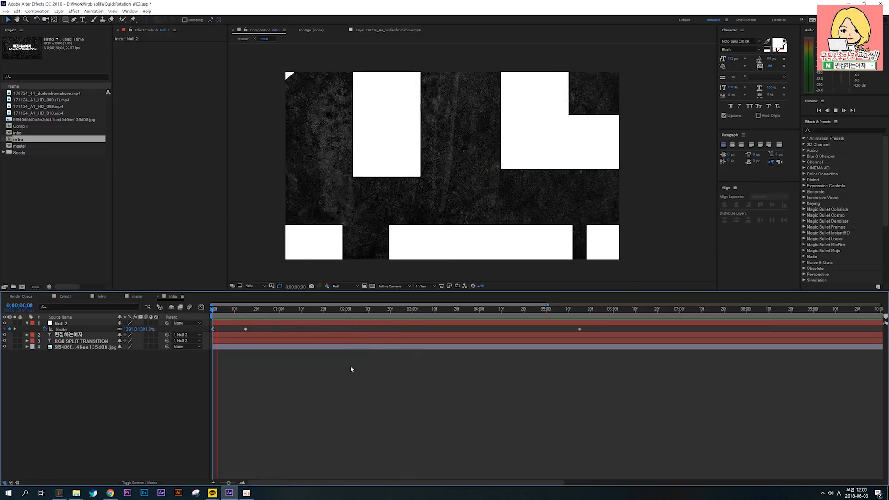
pyautogui.press('space')
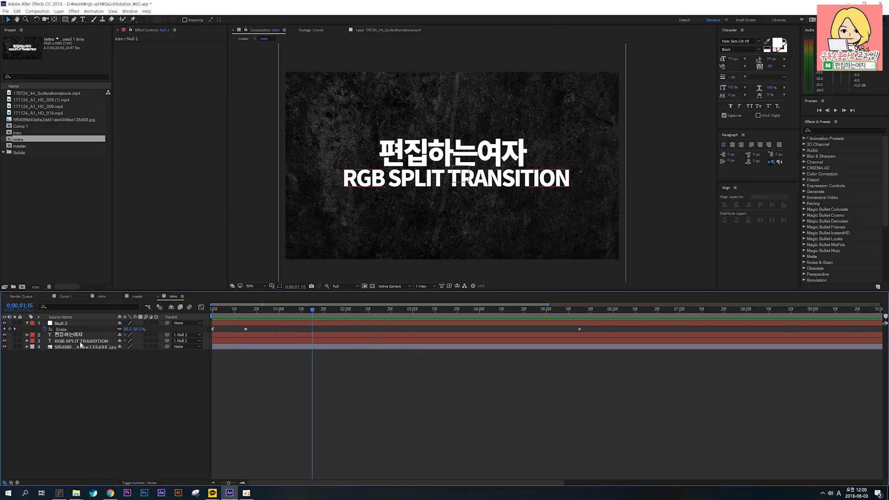
# Turn on motion blur for both title text layers and enable it for the intro composition.
pyautogui.click(138, 340)
pyautogui.keyDown('shift'); pyautogui.click(135, 334); pyautogui.keyUp('shift')
pyautogui.click(145, 335)
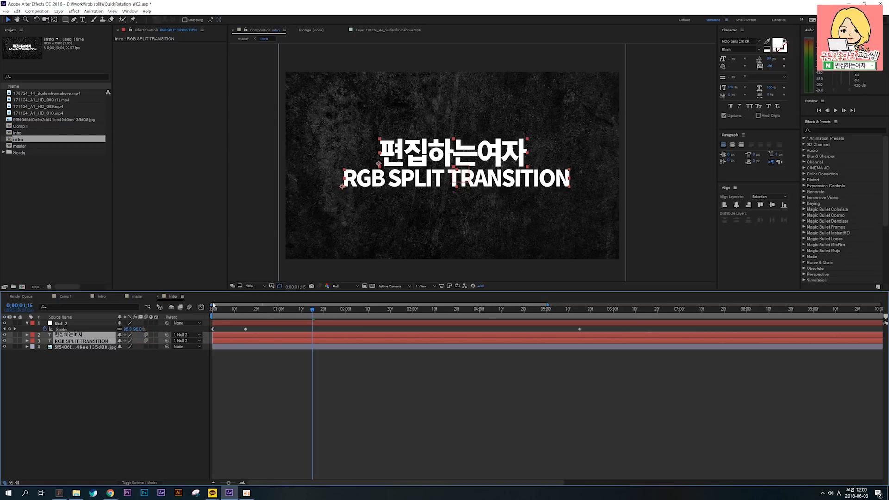
pyautogui.press('Home')
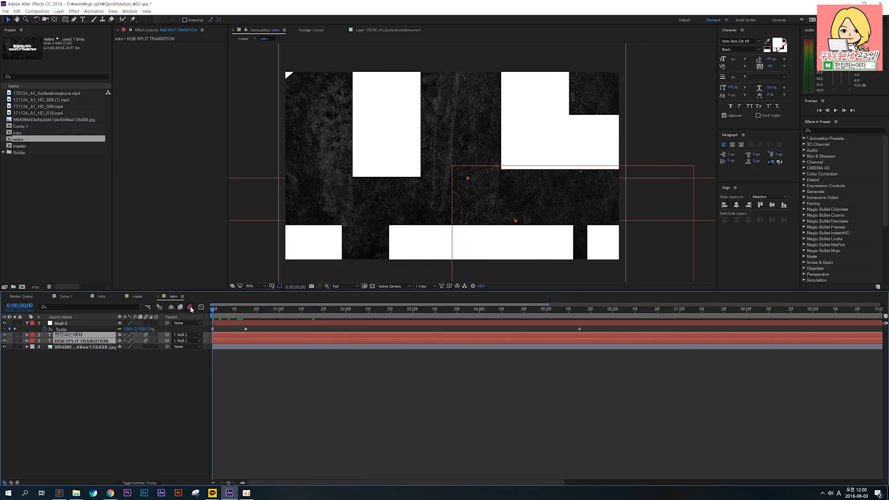
pyautogui.click(191, 308)
pyautogui.click(241, 310)
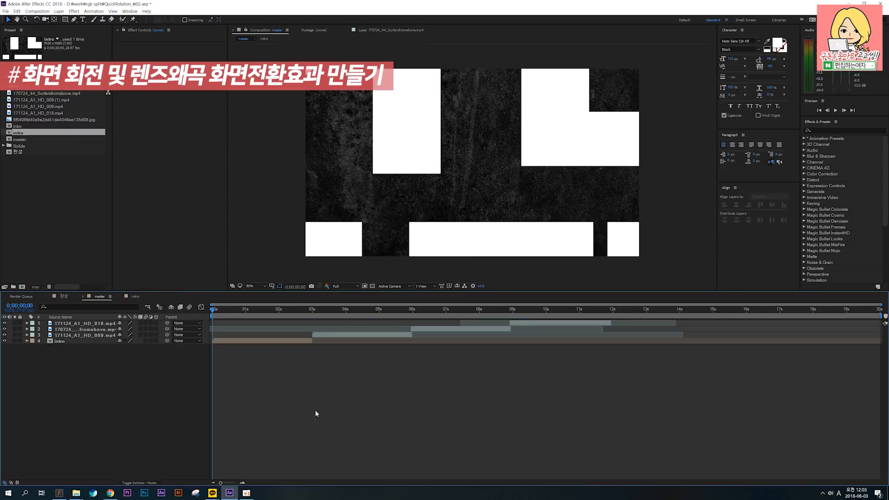
# Examine the rotation and lens distortion transition in the finished 완성 composition around 0;00;05;20, and return to the master composition.
pyautogui.moveTo(301, 309)
pyautogui.mouseDown()
pyautogui.moveTo(311, 312)
pyautogui.moveTo(296, 313)
pyautogui.mouseUp()
pyautogui.click(305, 341)
pyautogui.click(64, 296)
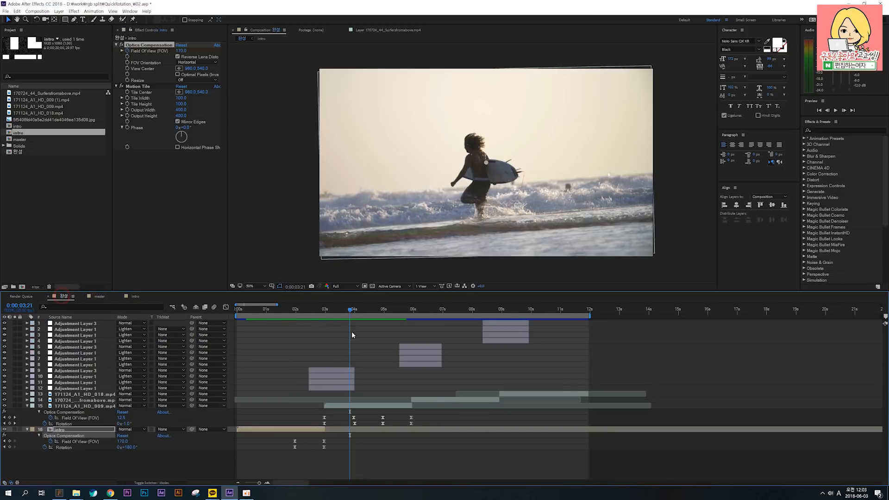
pyautogui.moveTo(353, 309); pyautogui.dragTo(408, 309)
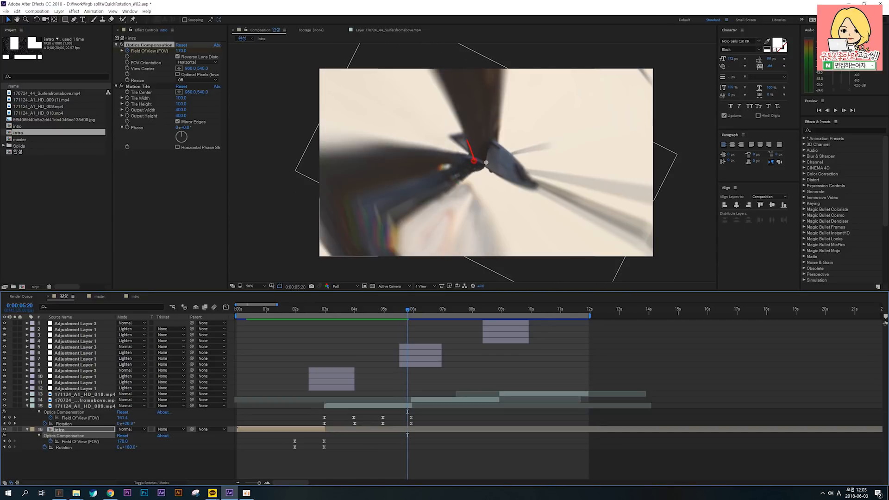
pyautogui.moveTo(473, 161); pyautogui.dragTo(445, 81)
pyautogui.moveTo(486, 150)
pyautogui.mouseDown()
pyautogui.moveTo(517, 67)
pyautogui.moveTo(611, 180)
pyautogui.moveTo(590, 243)
pyautogui.mouseUp()
pyautogui.moveTo(483, 202); pyautogui.dragTo(541, 252)
pyautogui.moveTo(379, 259); pyautogui.dragTo(473, 192)
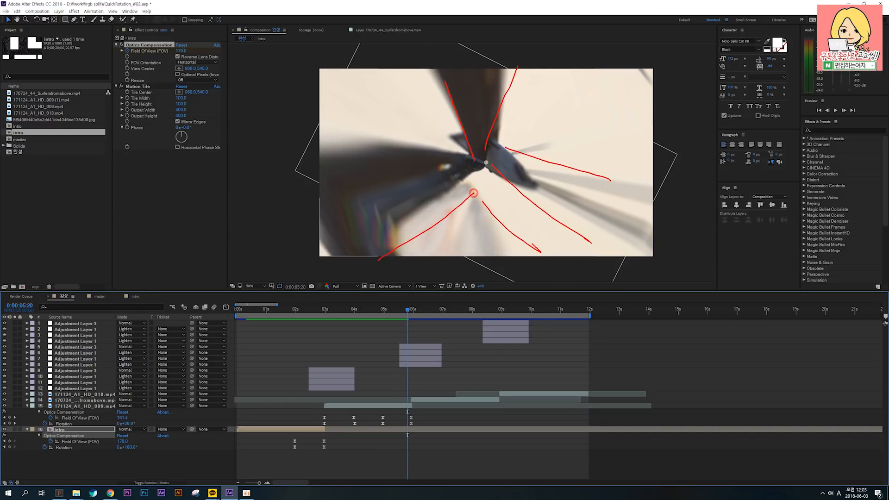
pyautogui.press('Escape')
pyautogui.click(100, 296)
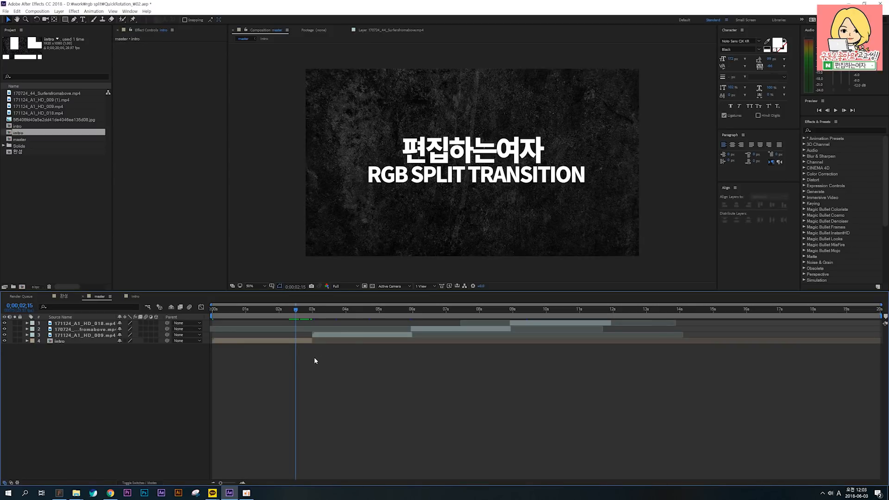
# Set a starting rotation keyframe of 0° on the intro layer at 0;00;02;00, one second before the cut to the next clip.
pyautogui.click(298, 341)
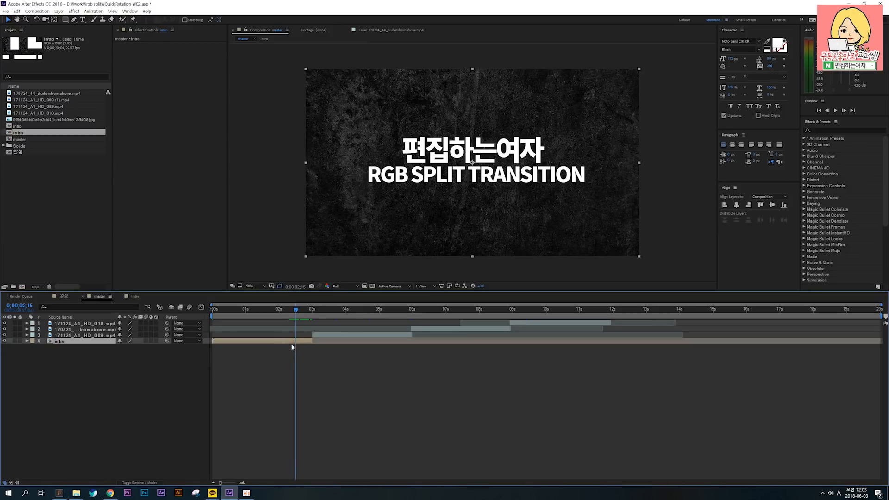
pyautogui.moveTo(298, 310); pyautogui.dragTo(312, 309)
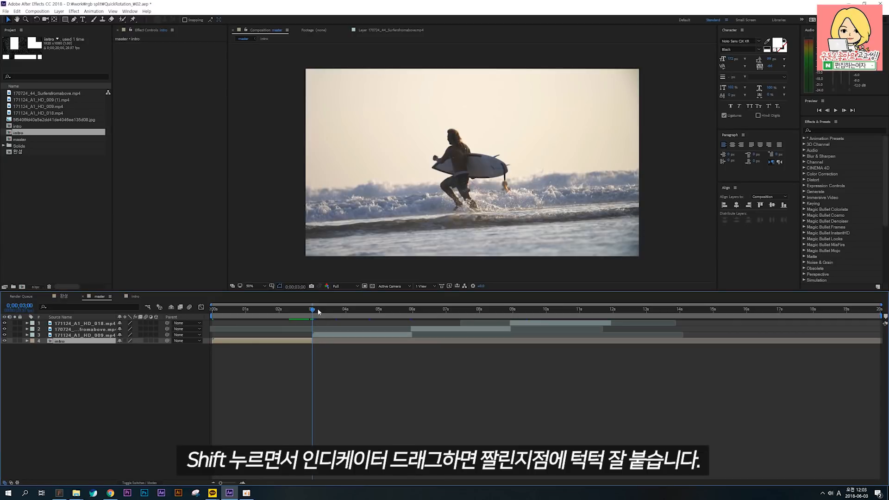
pyautogui.moveTo(311, 273); pyautogui.dragTo(295, 280)
pyautogui.moveTo(304, 313); pyautogui.dragTo(312, 313)
pyautogui.press('r')
pyautogui.hotkey('alt', 'shift', 'j')
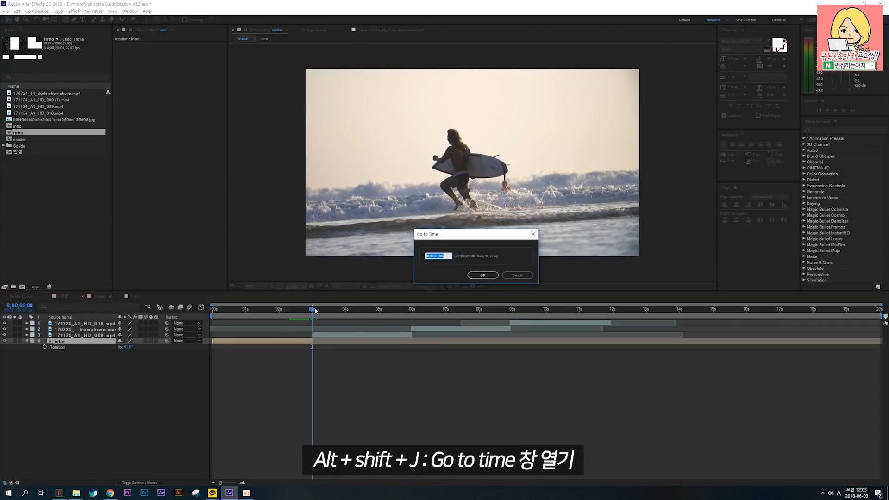
pyautogui.write('+-100')
pyautogui.press('Return')
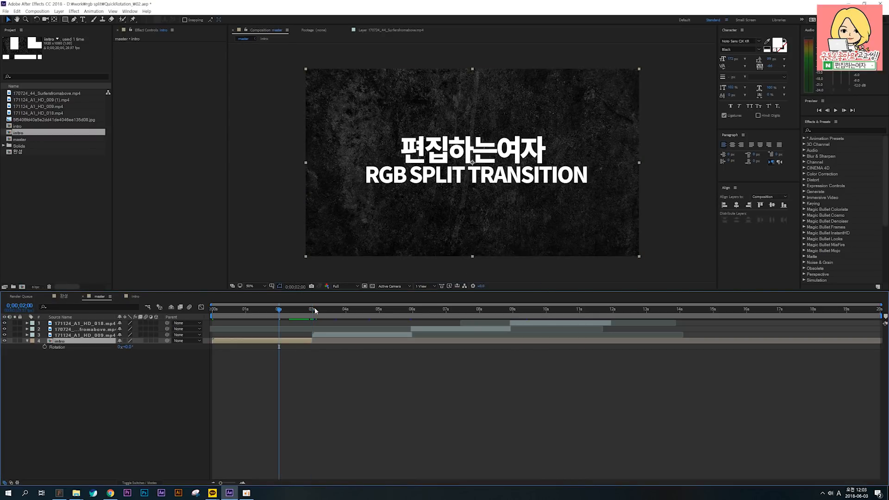
pyautogui.press('r')
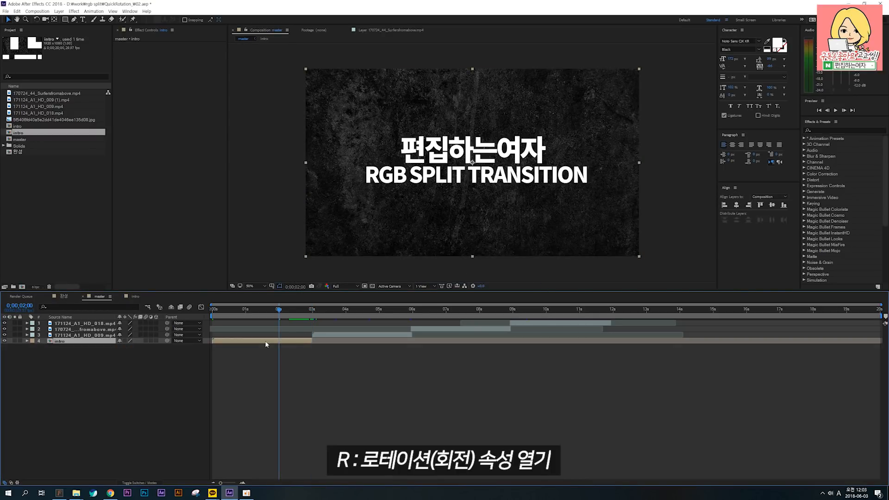
pyautogui.press('r')
pyautogui.click(45, 347)
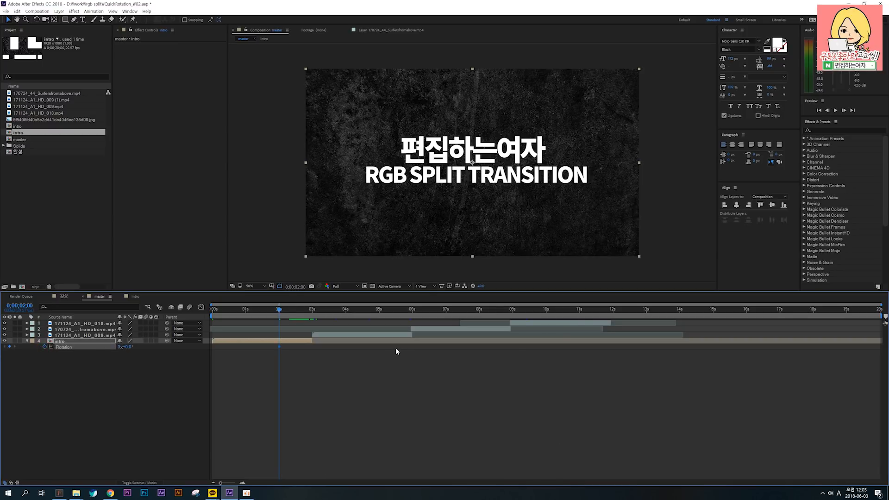
# Go to the intro layer's last frame at 0;00;02;29 and set its rotation to 180° to create a second keyframe.
pyautogui.moveTo(280, 310); pyautogui.dragTo(308, 311)
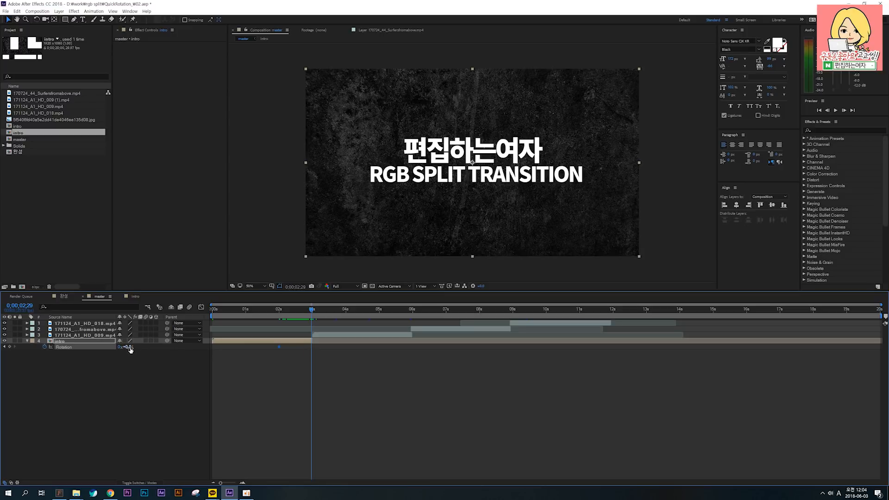
pyautogui.moveTo(130, 349); pyautogui.dragTo(187, 342)
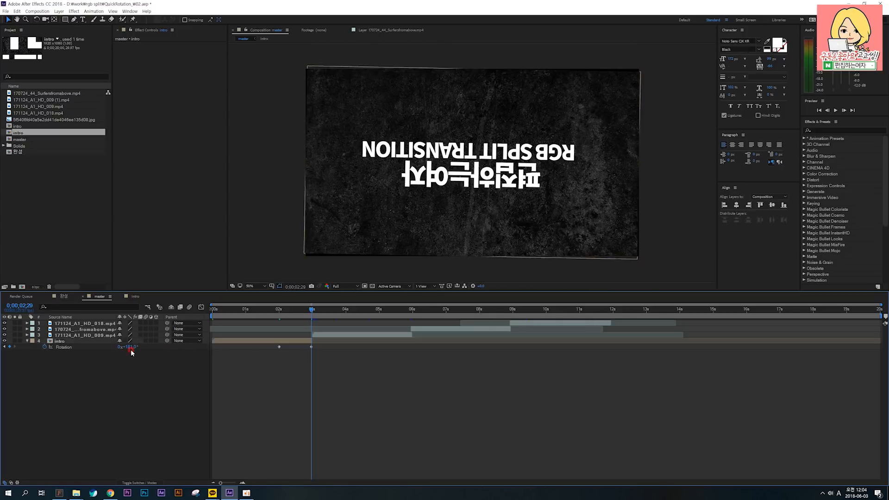
pyautogui.press('KP_Subtract')
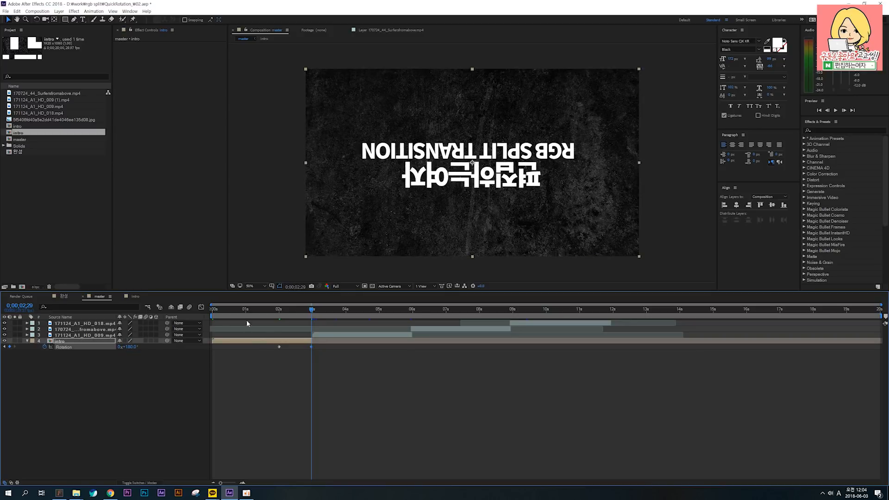
# Go to 0;00;03;00 and set a rotation keyframe of 180° on the 171124_A1_HD_009.mp4 layer.
pyautogui.moveTo(280, 309); pyautogui.dragTo(313, 310)
pyautogui.press('r')
pyautogui.click(317, 336)
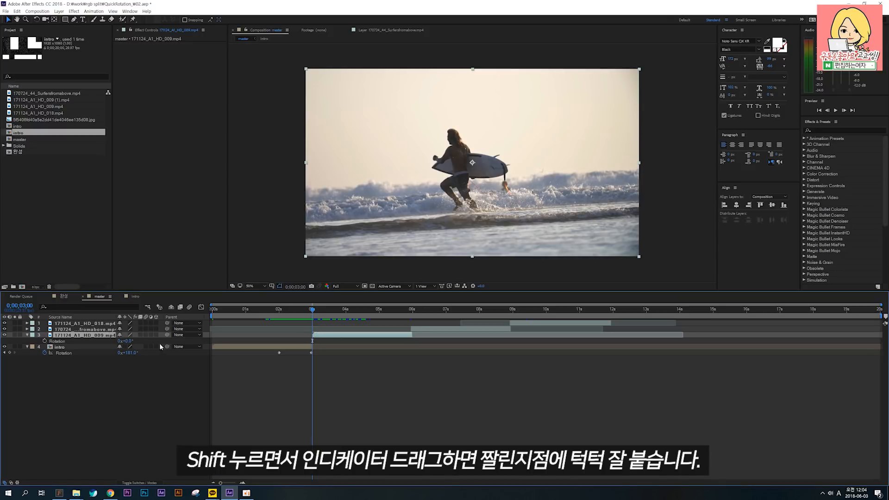
pyautogui.press('r')
pyautogui.press('r')
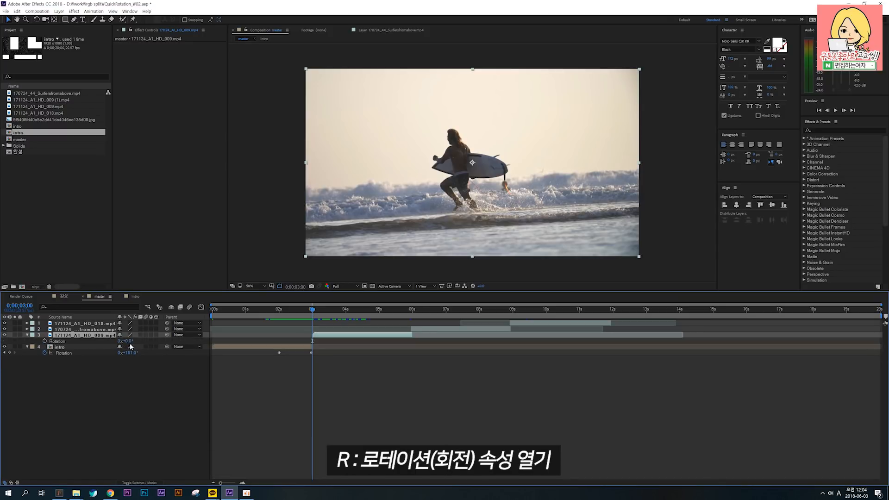
pyautogui.click(129, 341)
pyautogui.write('180')
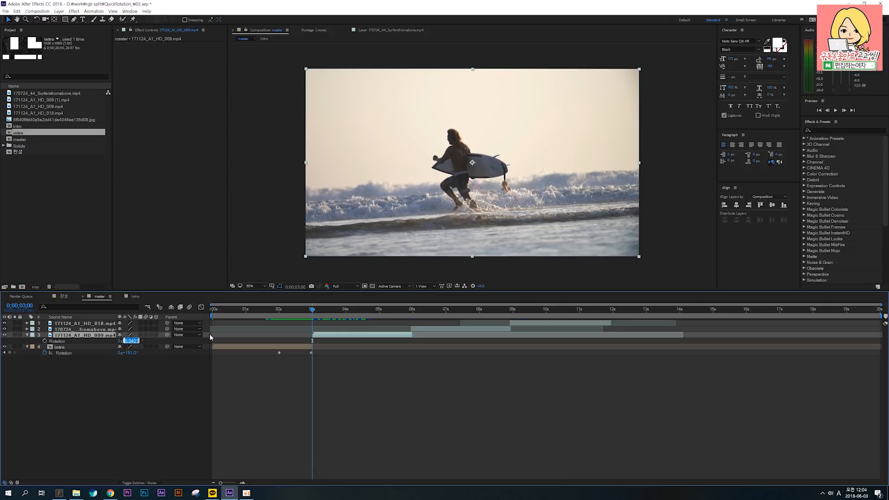
pyautogui.press('Return')
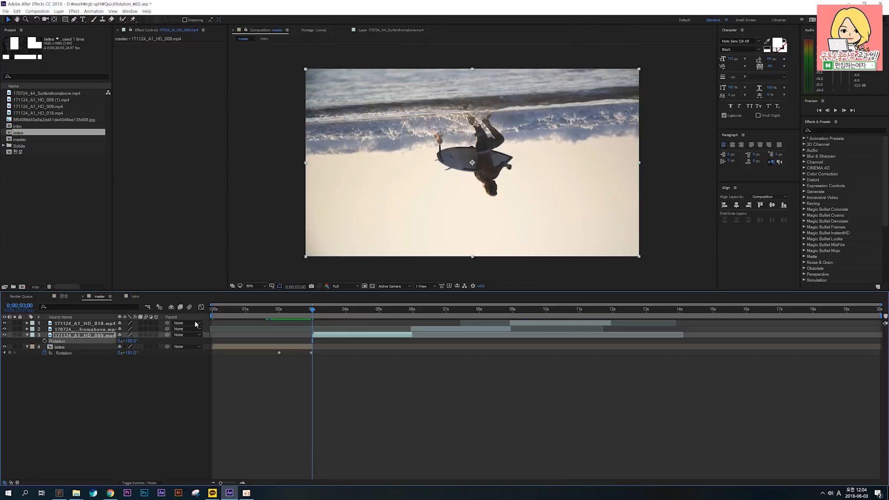
pyautogui.click(44, 341)
# Go to 0;00;04;00 and set the 171124_A1_HD_009.mp4 layer's rotation to 360° to create its ending keyframe.
pyautogui.hotkey('alt', 'shift', 'j')
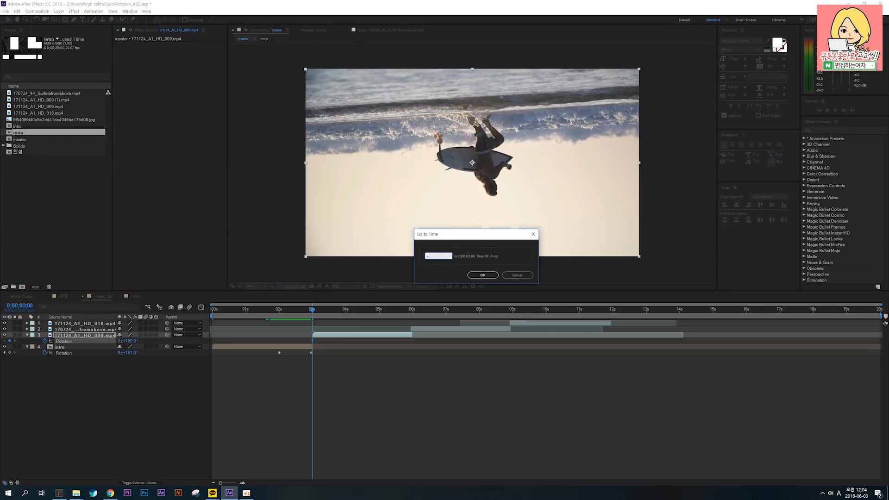
pyautogui.write('+180.0')
pyautogui.press('Return')
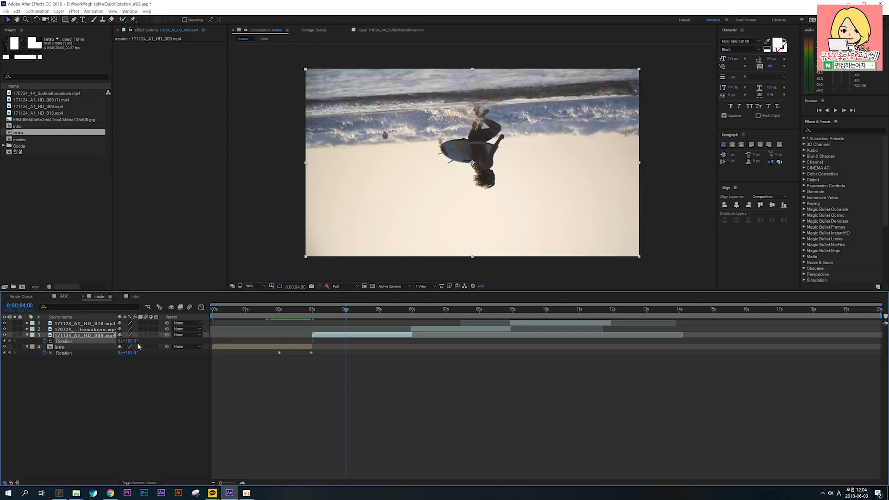
pyautogui.moveTo(129, 342); pyautogui.dragTo(184, 345)
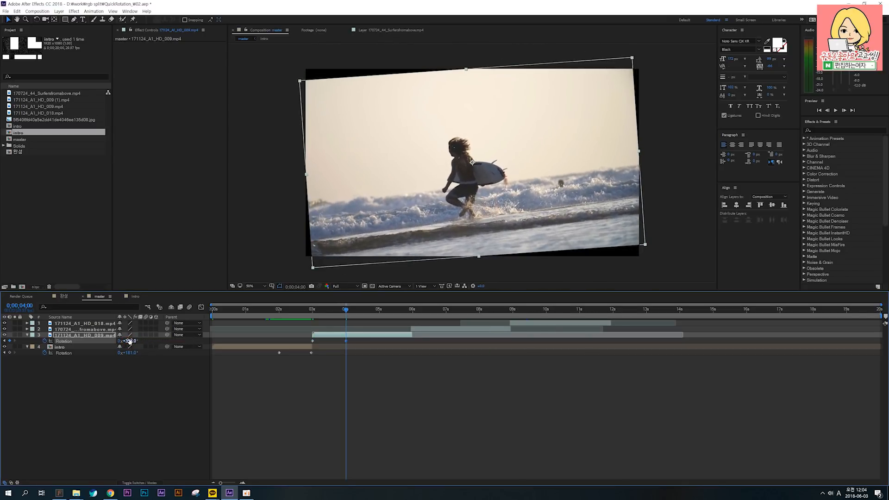
pyautogui.click(128, 341)
pyautogui.write('360')
pyautogui.press('Return')
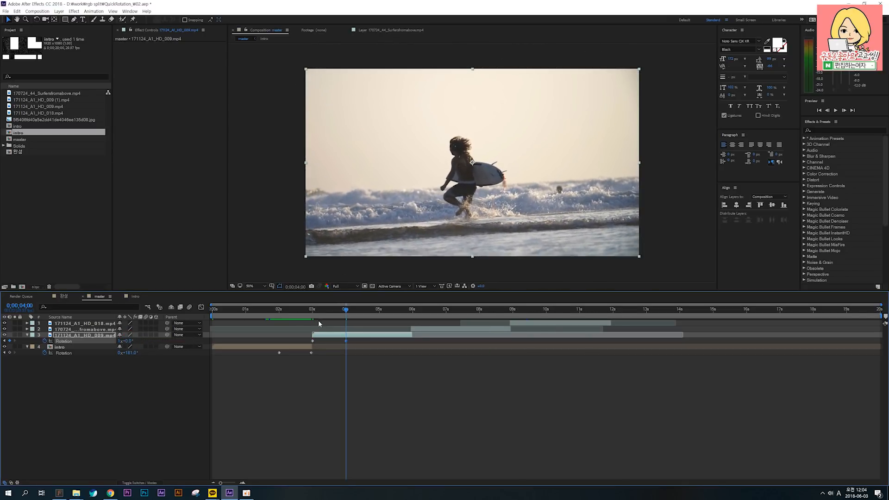
# Correct the intro layer's rotation keyframe at 0;00;02;29 to exactly 180°.
pyautogui.moveTo(280, 309); pyautogui.dragTo(310, 312)
pyautogui.click(288, 347)
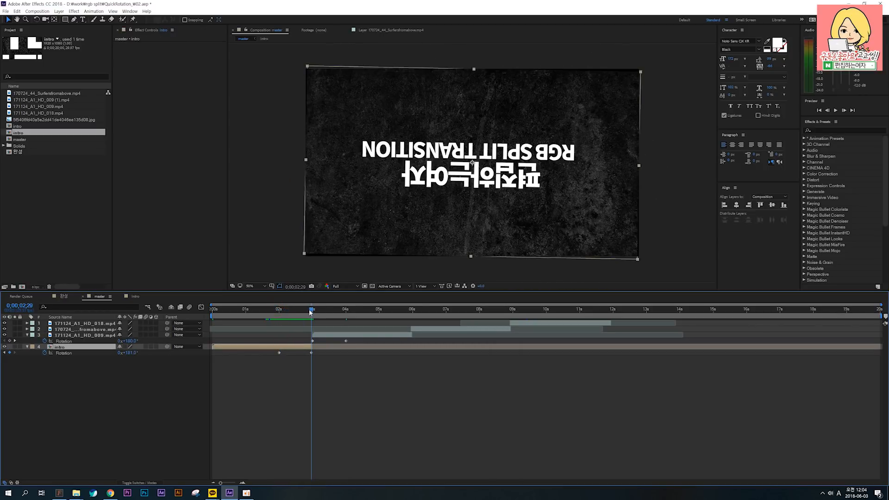
pyautogui.click(129, 353)
pyautogui.write('180')
pyautogui.press('Return')
# Inspect the empty edges around the rotating intro layer at 0;00;02;15 and apply the Motion Tile effect to it.
pyautogui.moveTo(312, 309)
pyautogui.mouseDown()
pyautogui.moveTo(346, 312)
pyautogui.moveTo(281, 314)
pyautogui.moveTo(343, 318)
pyautogui.moveTo(281, 315)
pyautogui.moveTo(295, 309)
pyautogui.mouseUp()
pyautogui.click(292, 346)
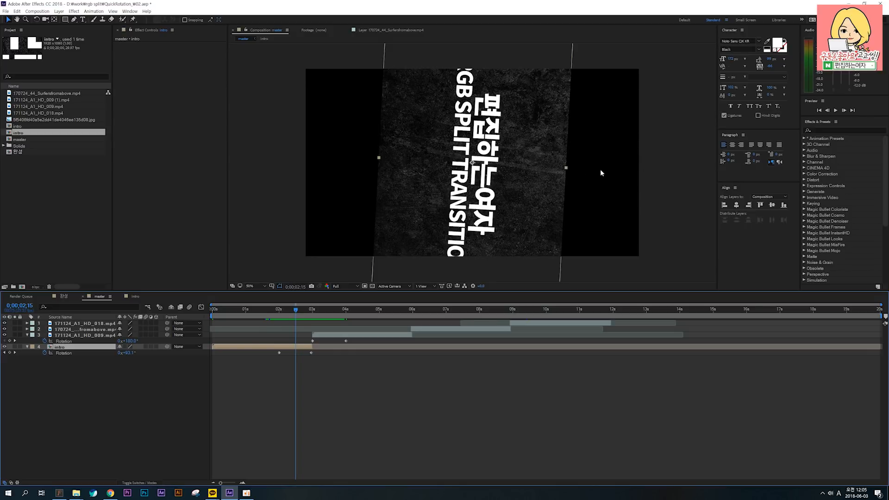
pyautogui.moveTo(590, 152); pyautogui.dragTo(605, 145)
pyautogui.moveTo(620, 186)
pyautogui.mouseDown()
pyautogui.moveTo(584, 188)
pyautogui.moveTo(600, 180)
pyautogui.mouseUp()
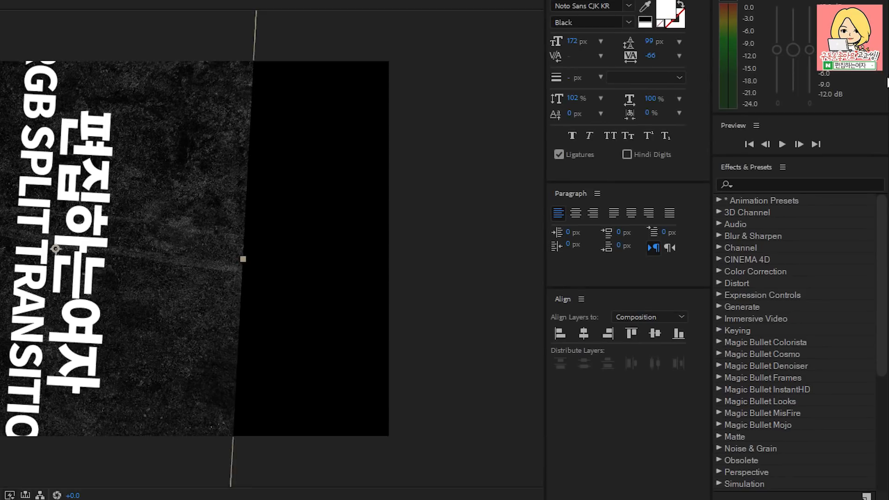
pyautogui.click(819, 184)
pyautogui.write('motion tile')
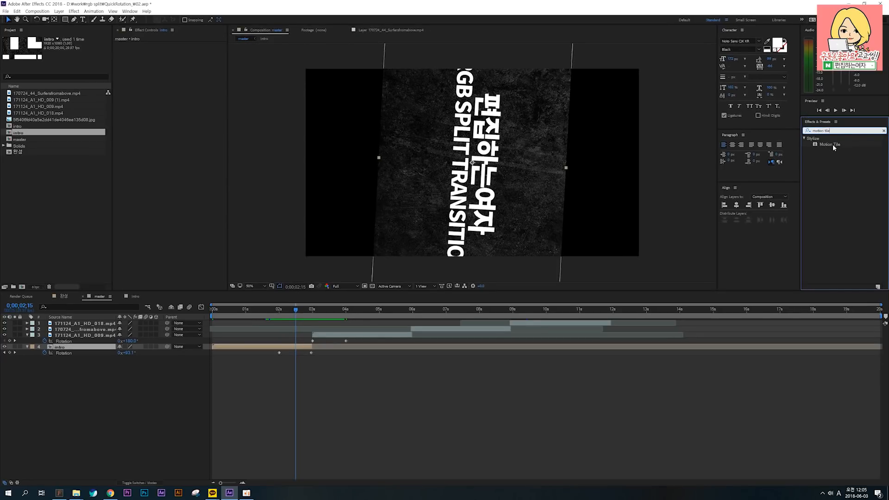
pyautogui.moveTo(776, 211); pyautogui.dragTo(304, 348)
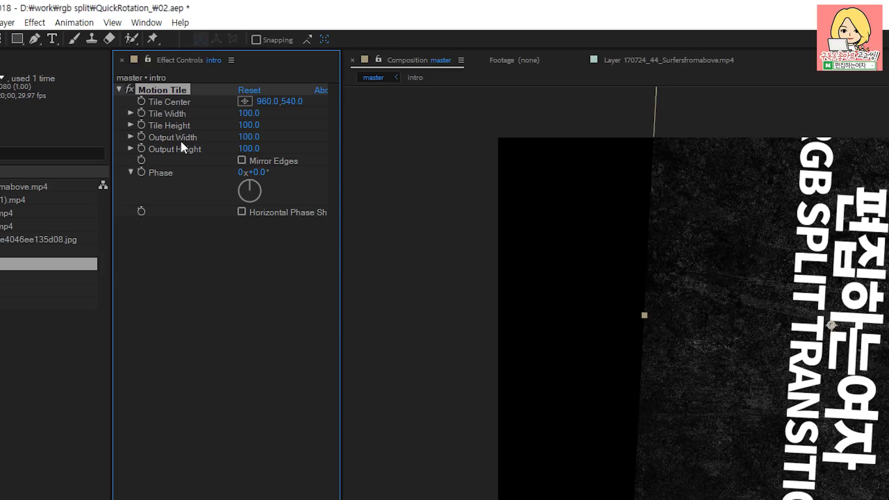
# Set the intro layer's Motion Tile output width and output height to 200 and enable Mirror Edges.
pyautogui.click(244, 137)
pyautogui.write('200')
pyautogui.click(261, 146)
pyautogui.write('200')
pyautogui.press('Return')
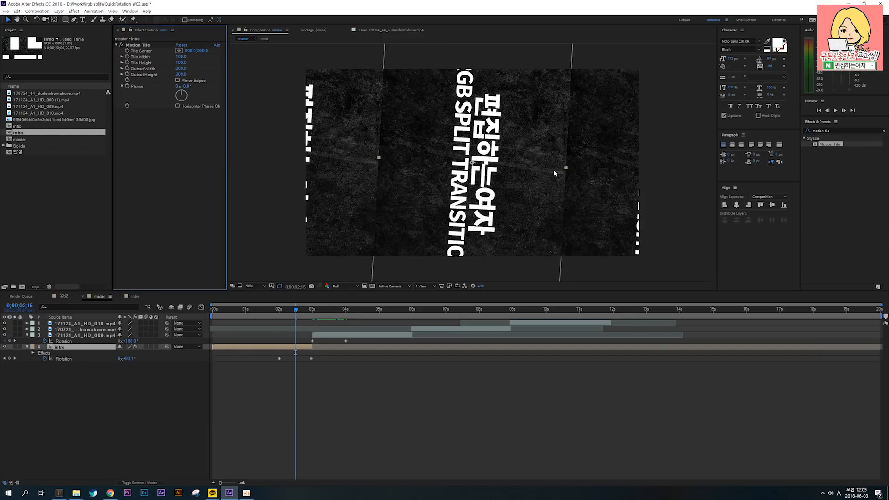
pyautogui.click(179, 81)
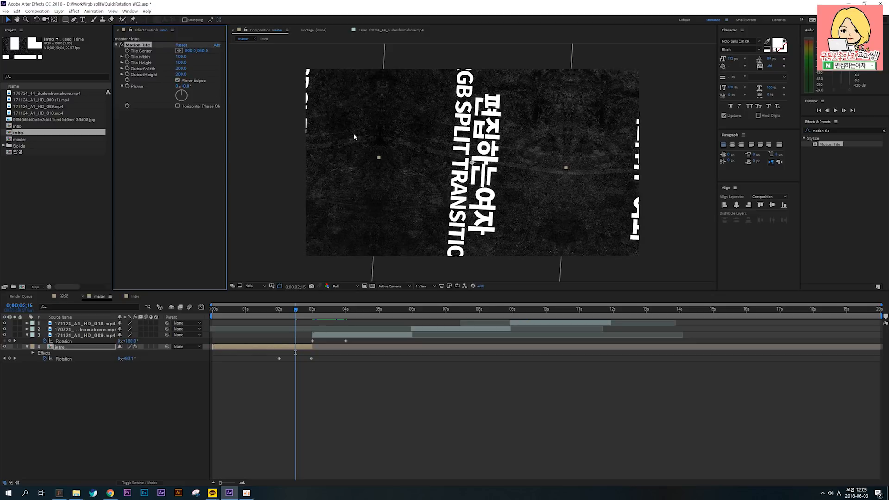
# Go to 0;00;03;20 and apply the Motion Tile effect to the 171124_A1_HD_009.mp4 layer.
pyautogui.moveTo(295, 309); pyautogui.dragTo(334, 309)
pyautogui.click(373, 332)
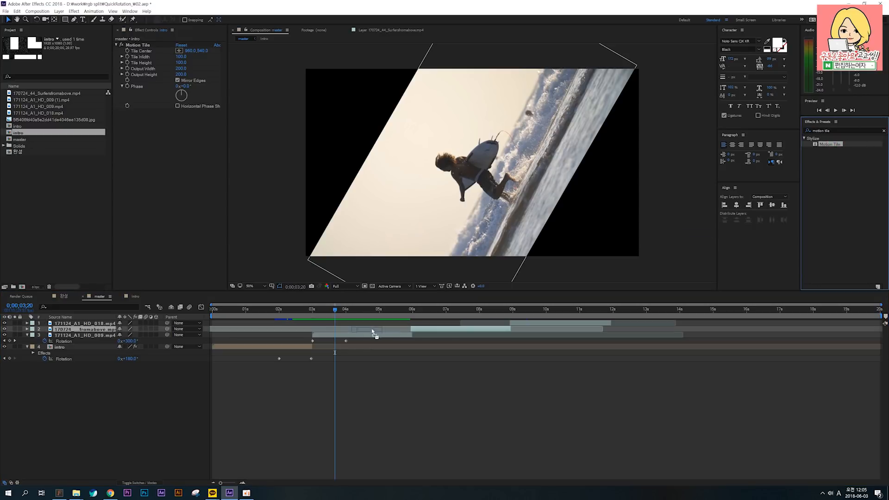
pyautogui.click(353, 335)
pyautogui.hotkey('ctrl', 'alt', 'shift', 'e')
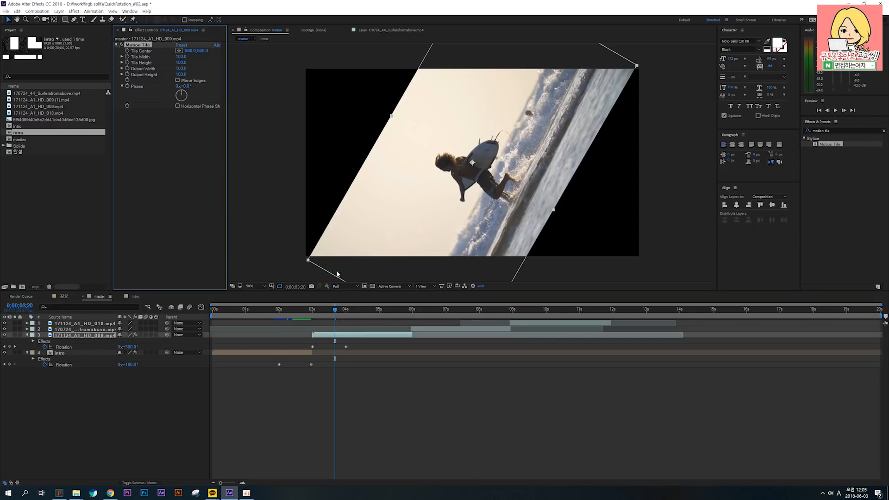
# Set Motion Tile output width and height to 200 with Mirror Edges enabled on the 171124_A1_HD_009.mp4 layer.
pyautogui.click(180, 68)
pyautogui.write('200')
pyautogui.press('Tab')
pyautogui.write('200')
pyautogui.press('Return')
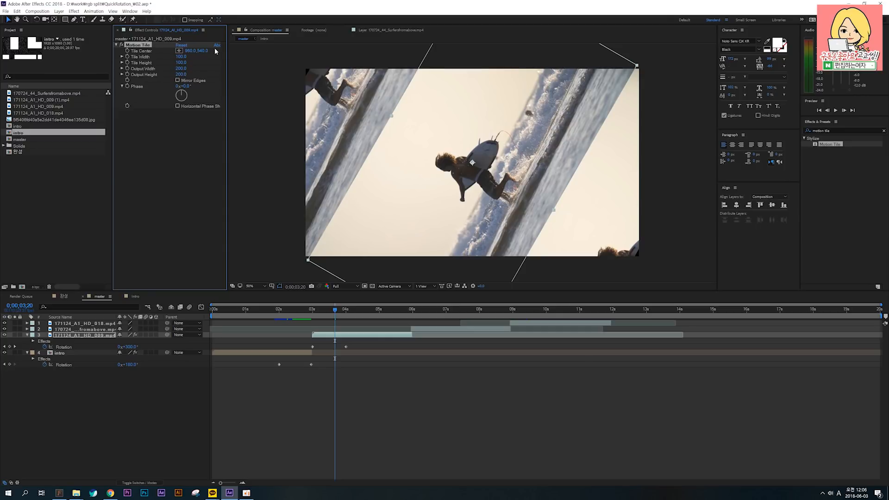
pyautogui.click(177, 80)
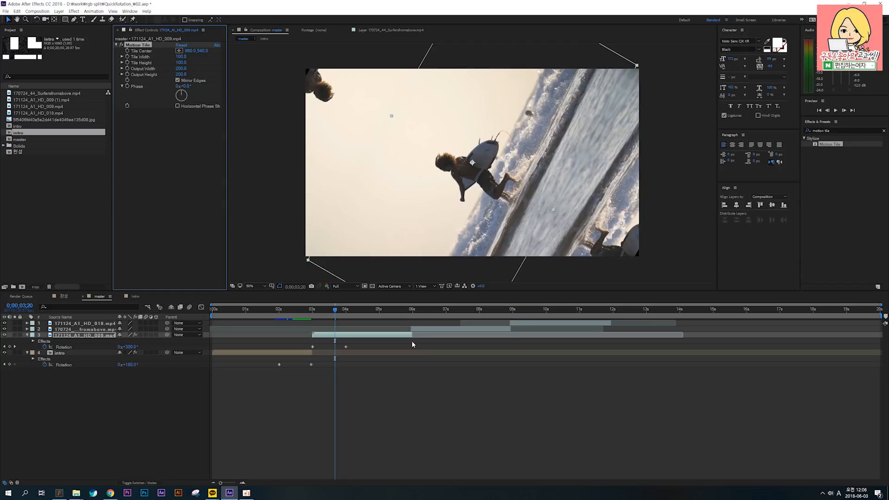
# Review the rotation in master, examine the intro's lens distortion in the 완성 composition around 0;00;02;17, and return to master.
pyautogui.moveTo(270, 310); pyautogui.dragTo(317, 312)
pyautogui.click(63, 297)
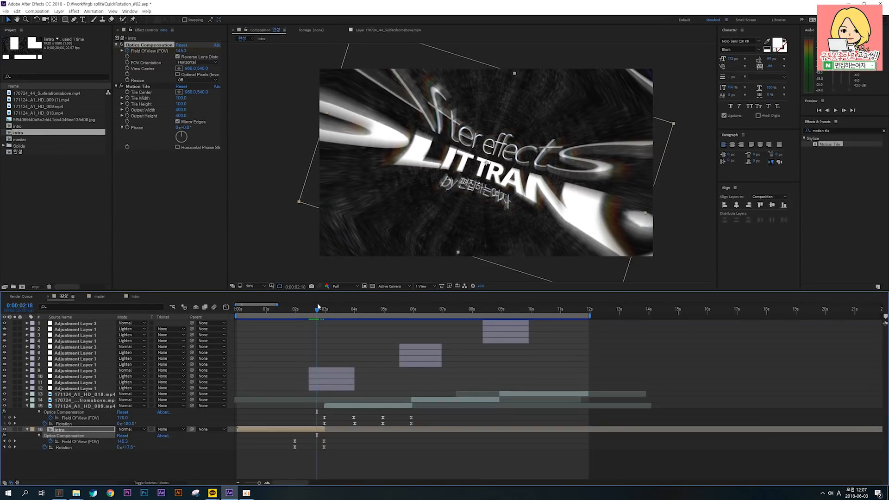
pyautogui.moveTo(318, 307)
pyautogui.mouseDown()
pyautogui.moveTo(308, 307)
pyautogui.moveTo(317, 310)
pyautogui.mouseUp()
pyautogui.click(115, 40)
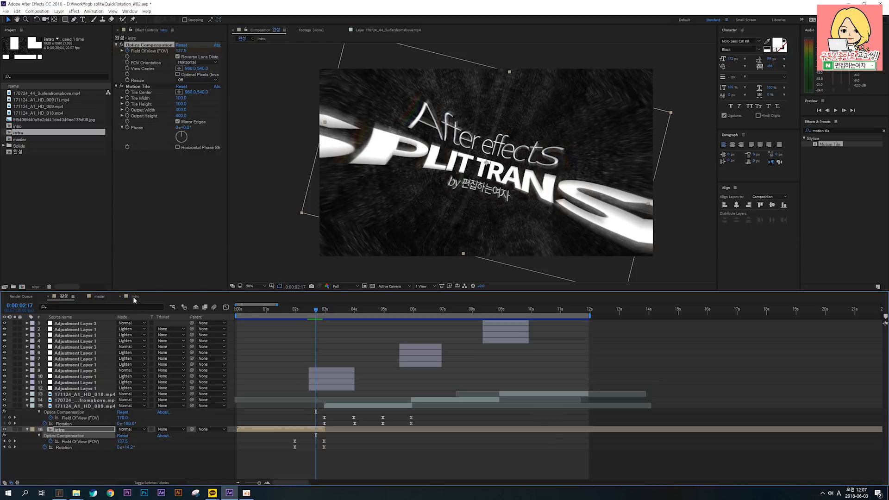
pyautogui.click(100, 297)
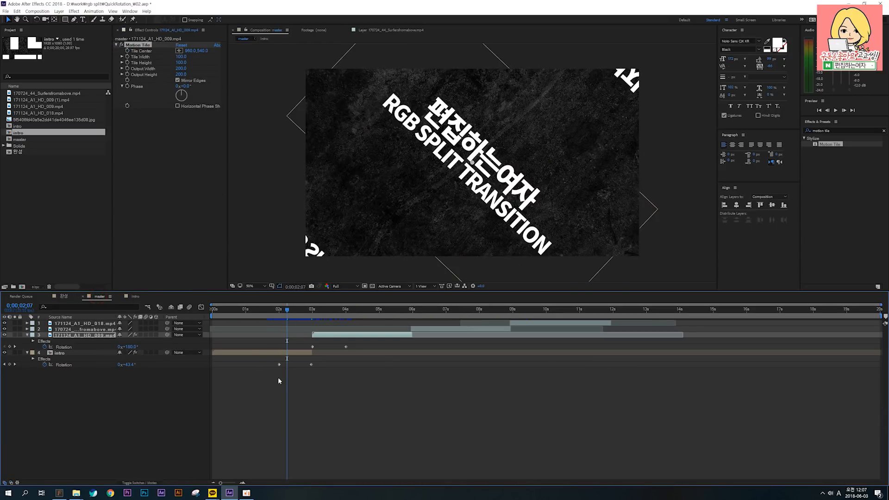
# Find the Optics Compensation effect and apply it to the intro layer.
pyautogui.click(314, 388)
pyautogui.click(298, 353)
pyautogui.moveTo(288, 308); pyautogui.dragTo(289, 308)
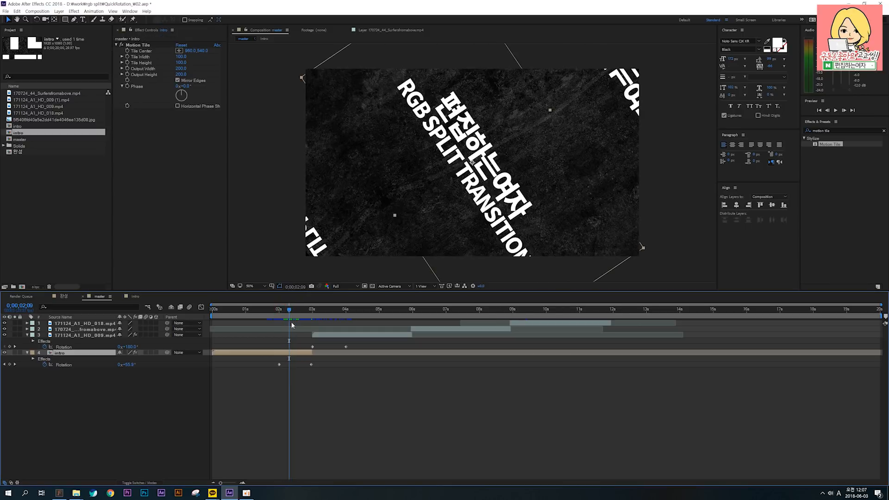
pyautogui.click(840, 130)
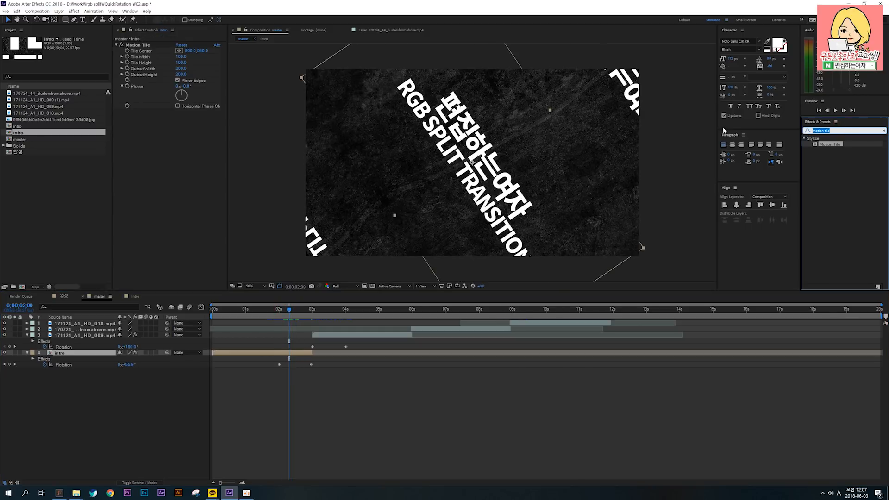
pyautogui.write('optics')
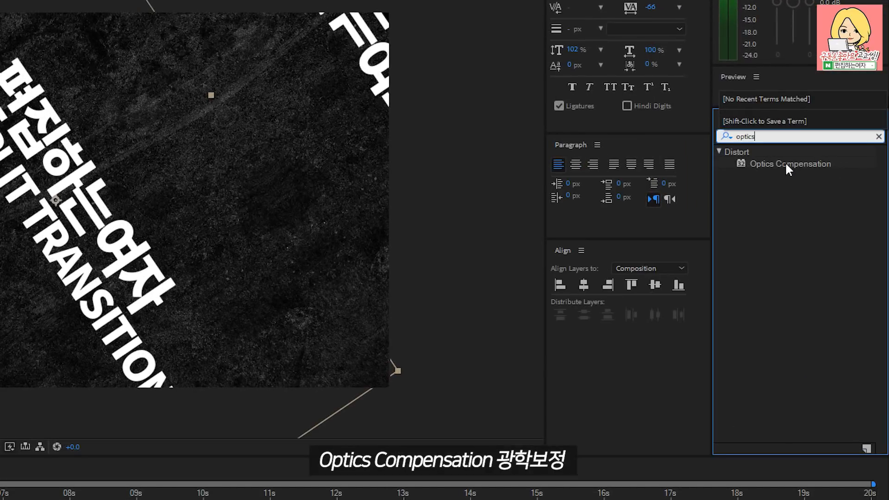
pyautogui.click(790, 164)
pyautogui.moveTo(790, 165); pyautogui.dragTo(295, 352)
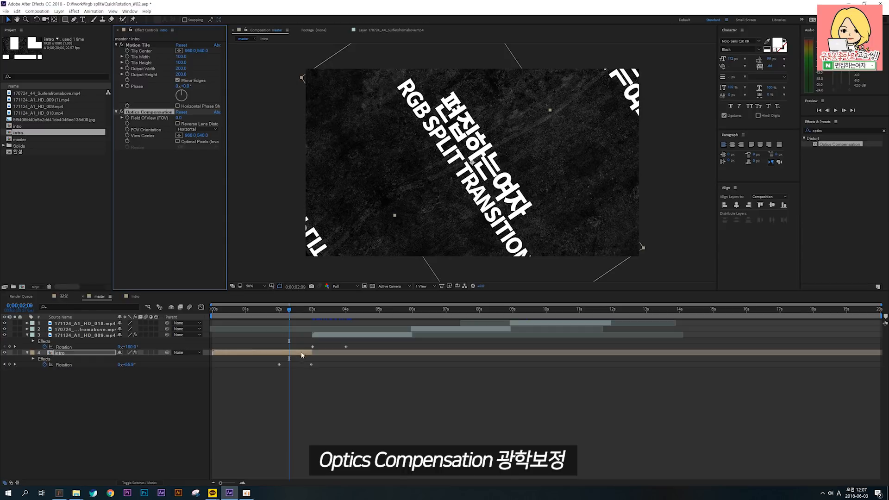
# Try raising the intro's Optics Compensation field of view at 0;00;02;07 without reversed lens distortion.
pyautogui.press('pageup')
pyautogui.press('pageup')
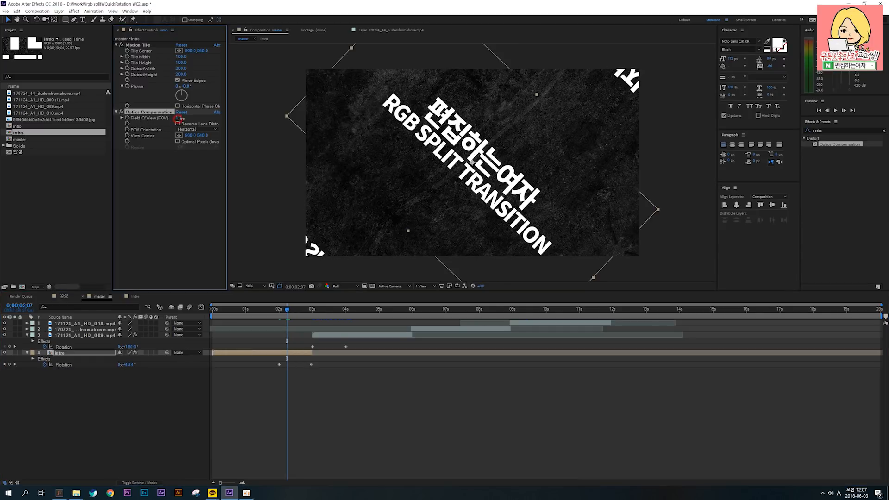
pyautogui.moveTo(180, 119); pyautogui.dragTo(324, 121)
pyautogui.moveTo(179, 118); pyautogui.dragTo(370, 119)
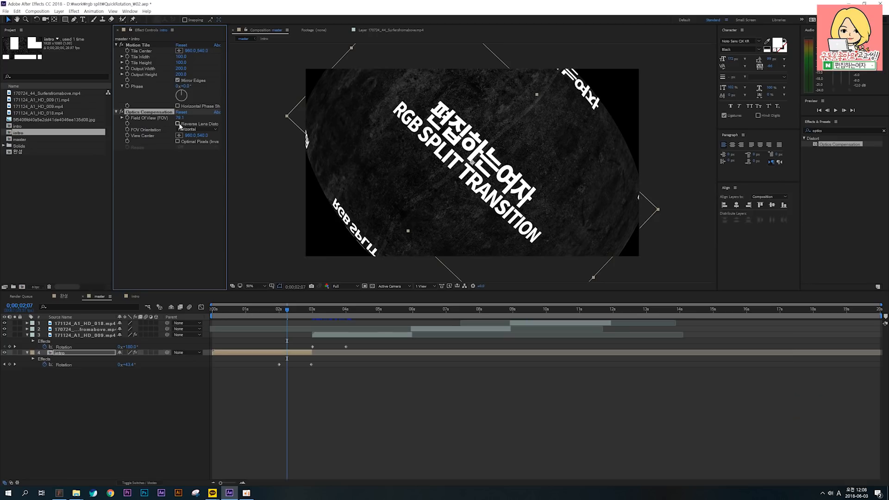
# Enable Reverse Lens Distortion on the intro's Optics Compensation, test a high field of view, and reset the field of view to 0.
pyautogui.click(176, 124)
pyautogui.moveTo(180, 117); pyautogui.dragTo(560, 123)
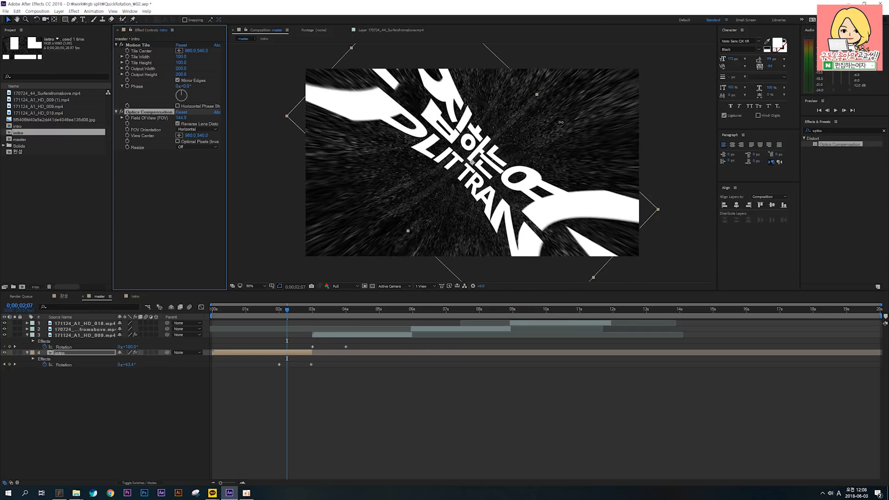
pyautogui.click(182, 117)
pyautogui.write('0')
pyautogui.press('Return')
# Go to the intro layer's first rotation keyframe at 0;00;02;00 and set a field of view keyframe of 0.
pyautogui.press('u')
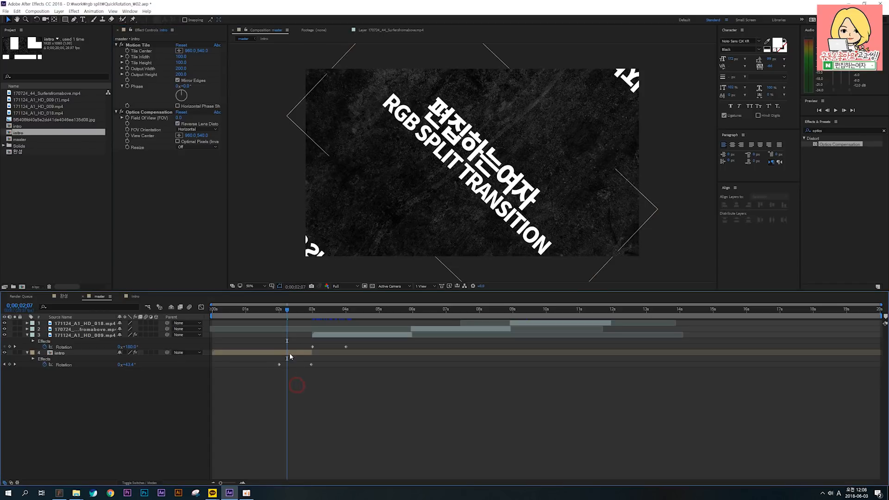
pyautogui.press('r')
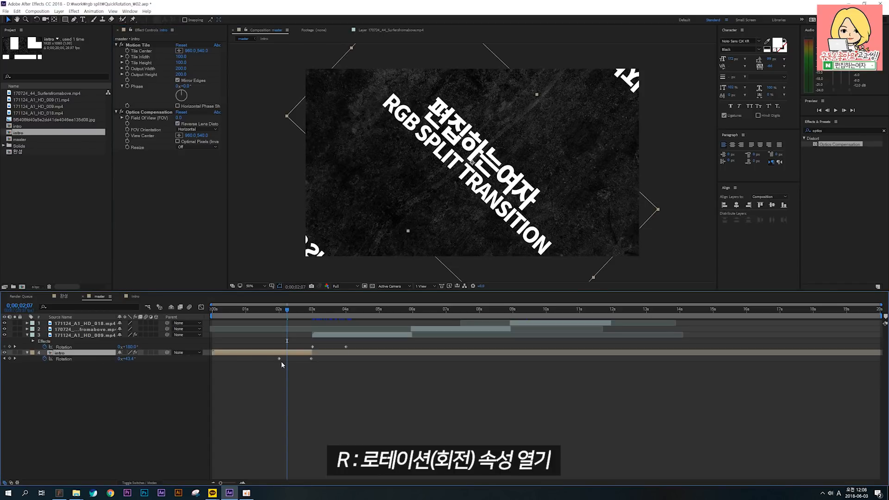
pyautogui.moveTo(286, 311); pyautogui.dragTo(282, 311)
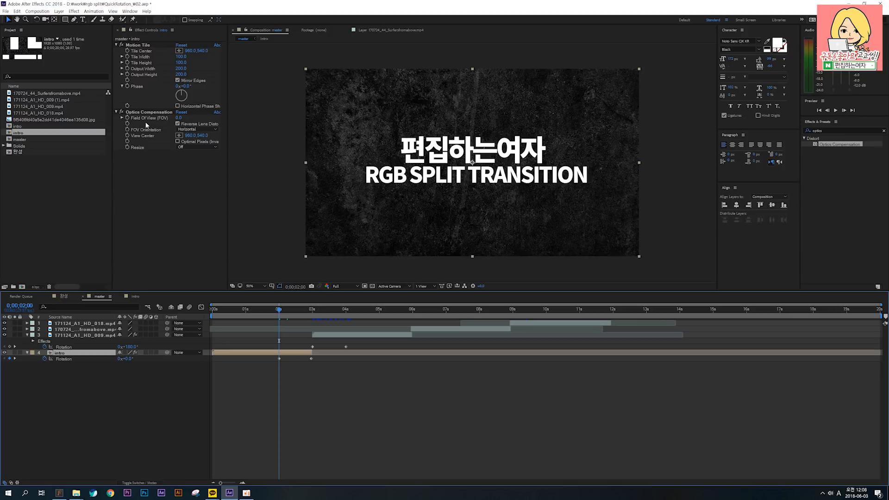
pyautogui.click(127, 118)
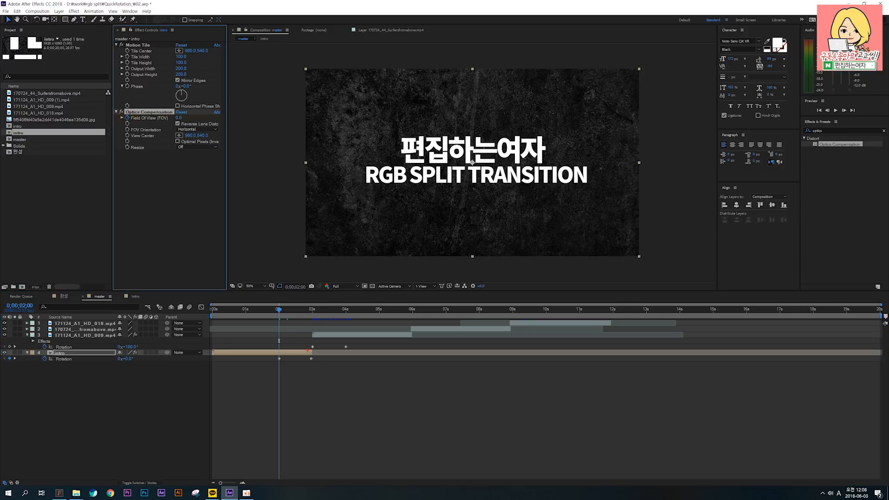
# Raise the intro's Optics Compensation field of view to about 170.2 at 0;00;02;29 and preview the transition.
pyautogui.click(307, 353)
pyautogui.moveTo(281, 310); pyautogui.dragTo(308, 313)
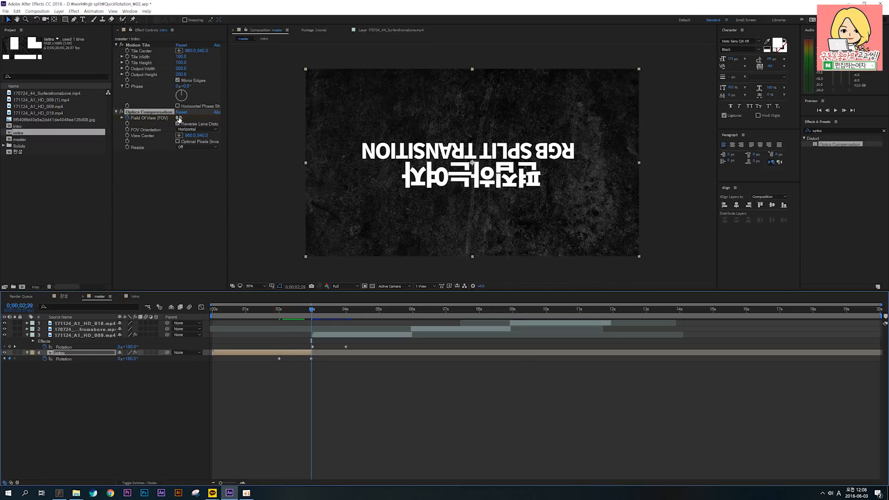
pyautogui.moveTo(178, 118); pyautogui.dragTo(822, 146)
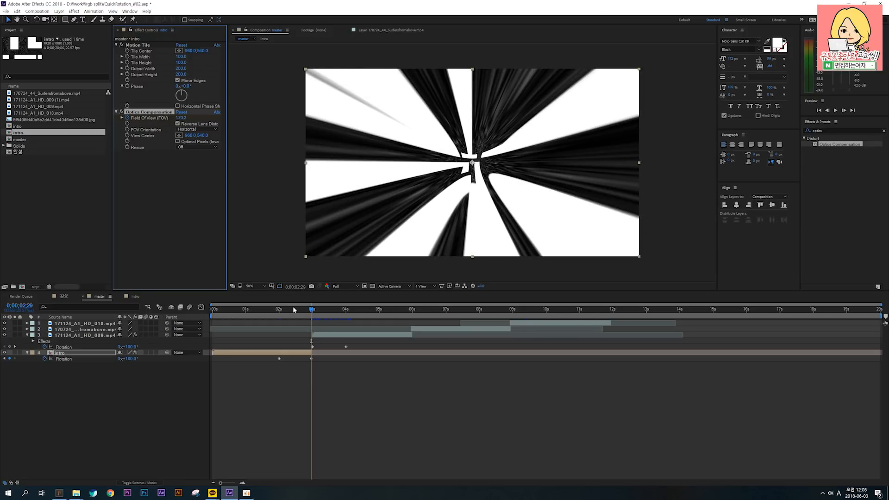
pyautogui.click(267, 309)
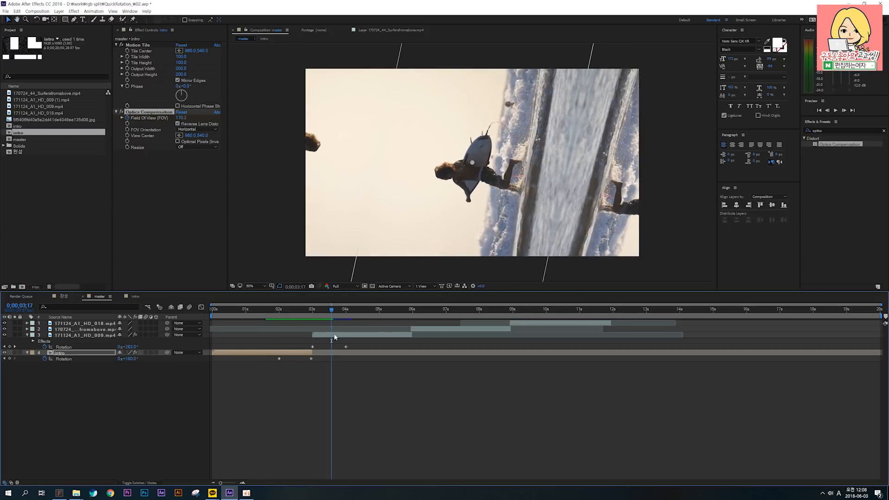
# Go to 0;00;03;00 and apply Optics Compensation to the 171124_A1_HD_009.mp4 layer.
pyautogui.click(334, 334)
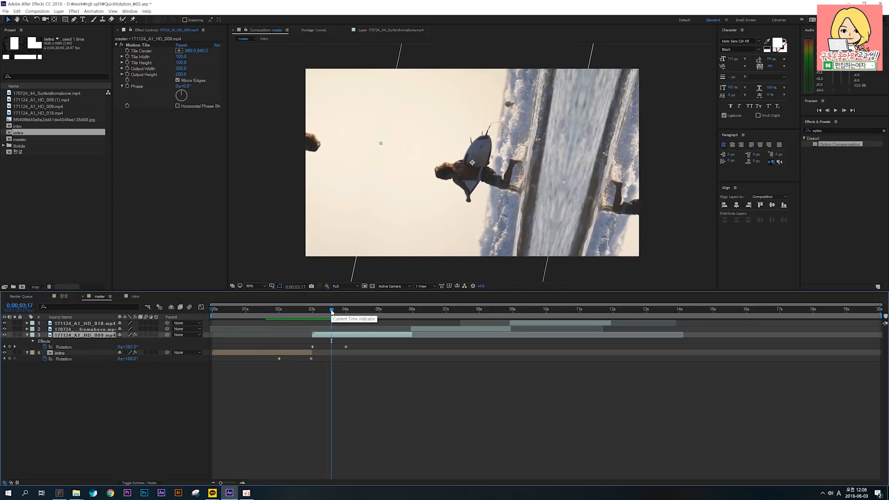
pyautogui.moveTo(331, 312); pyautogui.dragTo(317, 314)
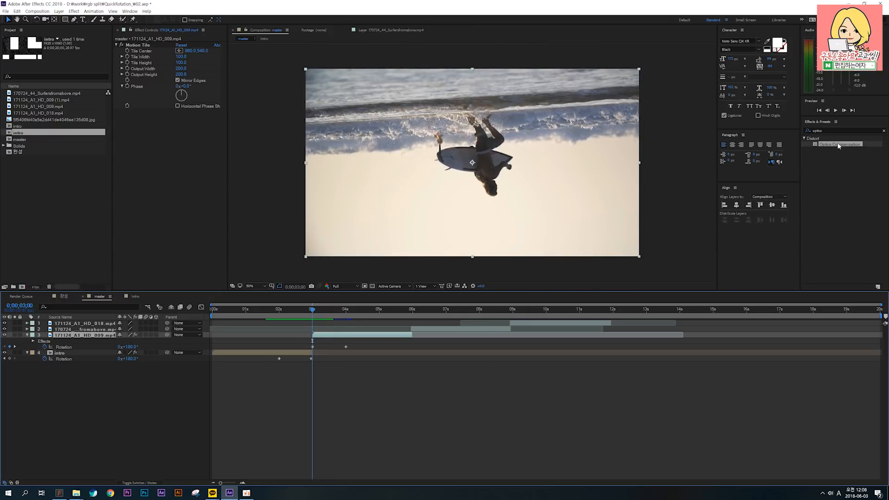
pyautogui.moveTo(840, 144); pyautogui.dragTo(367, 341)
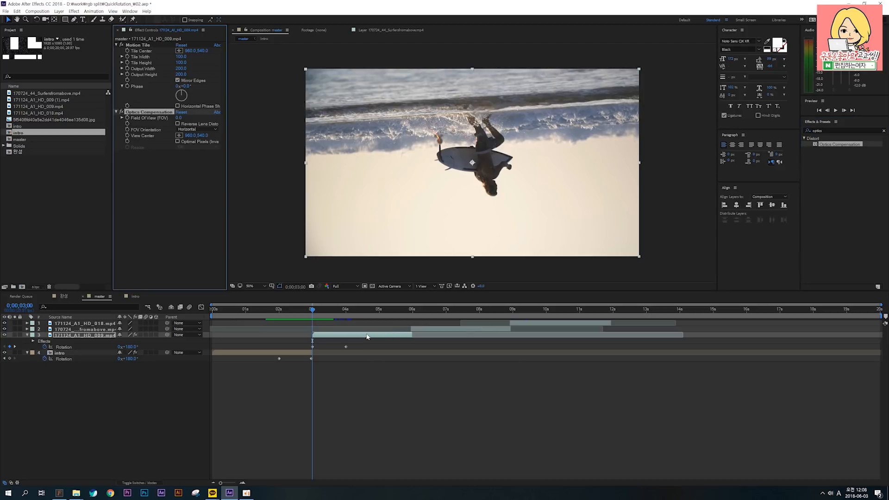
# Set the 171124_A1_HD_009.mp4 layer's Optics Compensation field of view to 170, enable Reverse Lens Distortion, and keyframe the field of view at 0;00;03;00.
pyautogui.write('170')
pyautogui.press('Return')
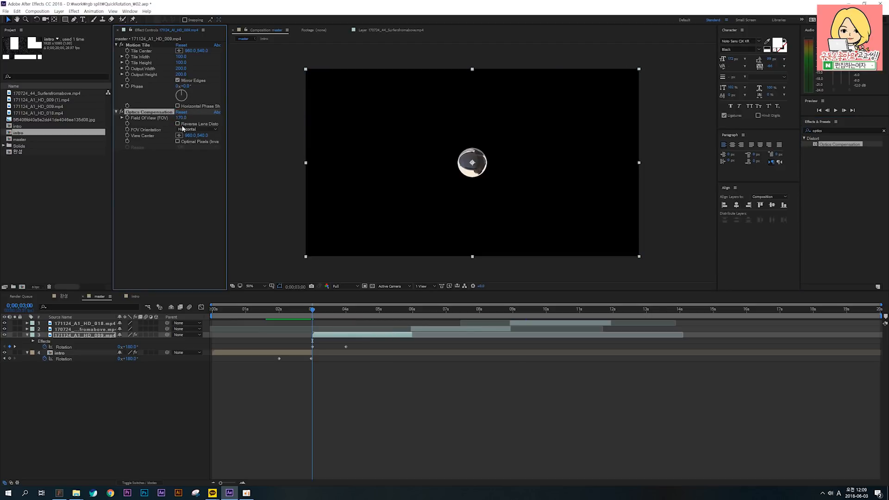
pyautogui.click(177, 124)
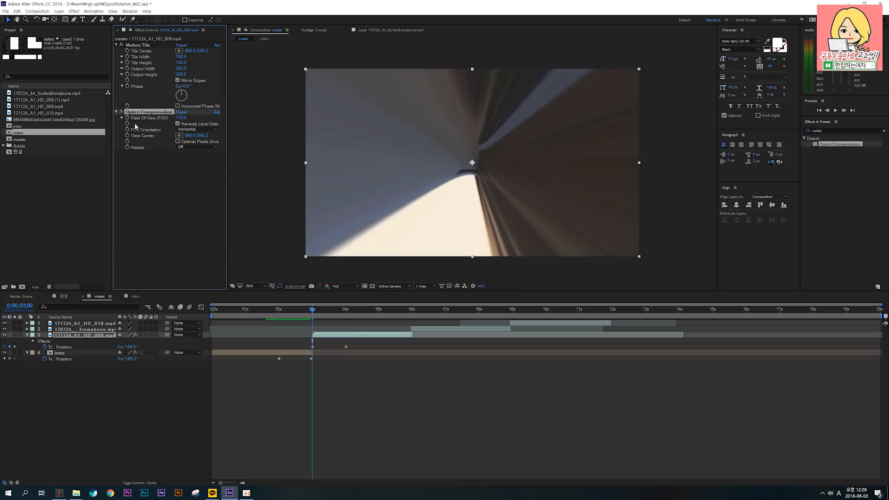
pyautogui.click(342, 347)
pyautogui.press('u')
pyautogui.press('u')
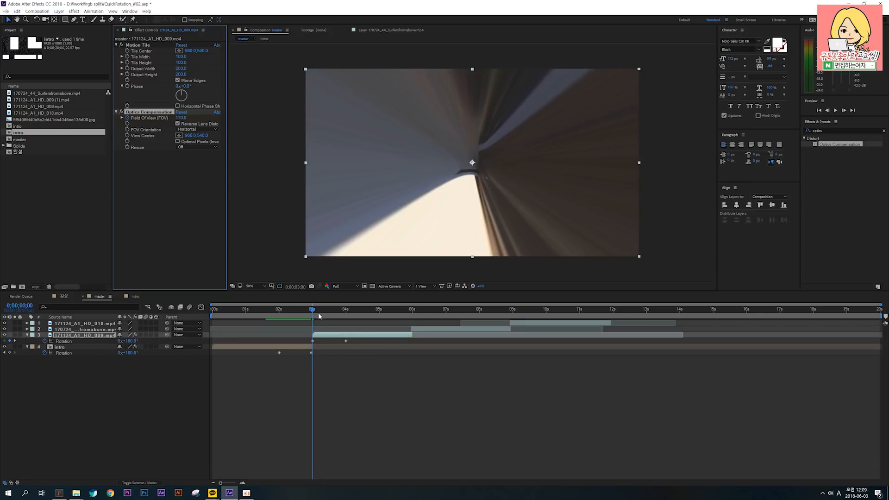
# Go to 0;00;04;00 and set the 171124_A1_HD_009.mp4 layer's field of view to 0.
pyautogui.moveTo(319, 316); pyautogui.dragTo(345, 310)
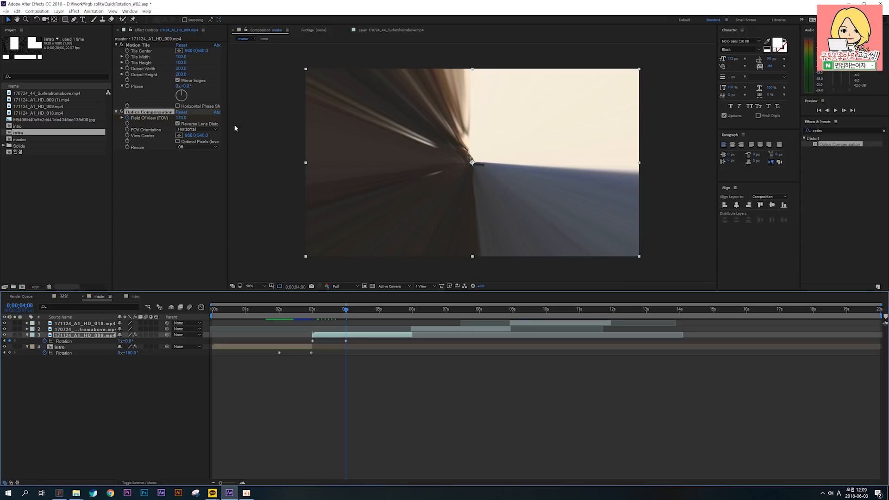
pyautogui.click(181, 118)
pyautogui.write('0')
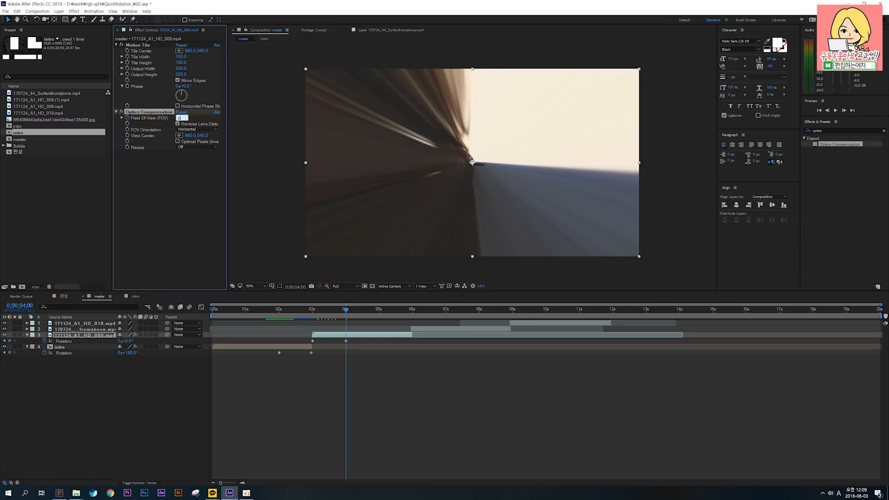
pyautogui.press('Return')
# Reveal all keyframed properties of the 171124_A1_HD_009.mp4 and intro layers and scrub through the transition up to 0;00;03;29.
pyautogui.click(346, 360)
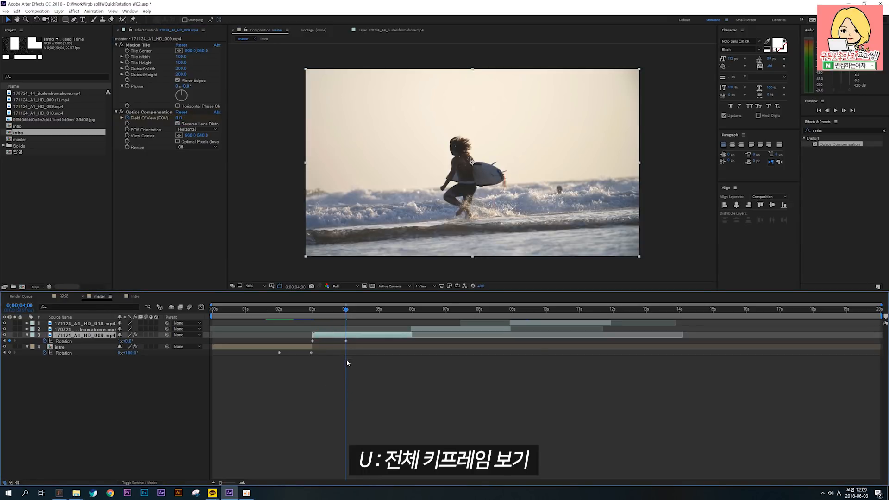
pyautogui.press('u')
pyautogui.click(299, 359)
pyautogui.press('u')
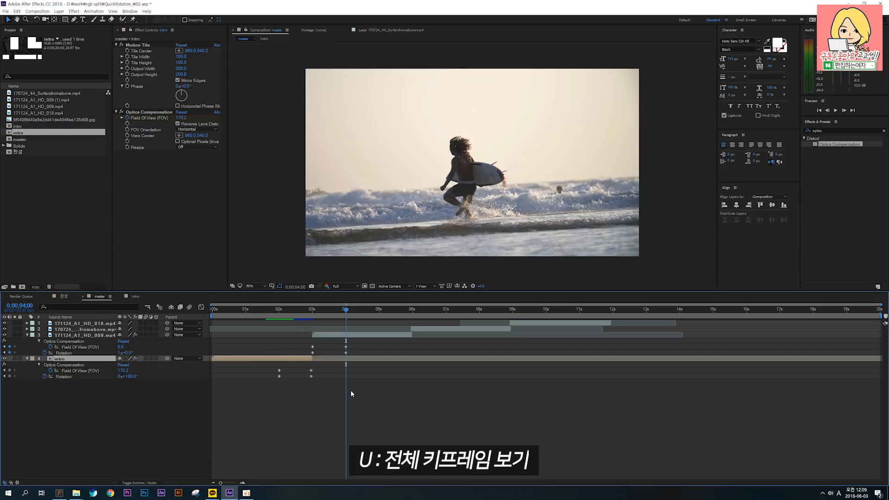
pyautogui.moveTo(301, 314); pyautogui.dragTo(345, 314)
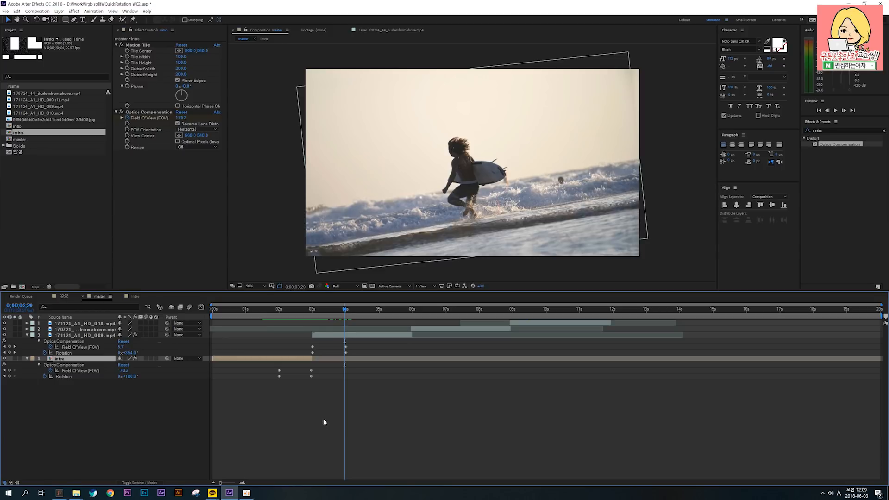
# Apply Easy Ease to the field of view keyframes of both the intro and 171124_A1_HD_009.mp4 layers, and scrub through the transition.
pyautogui.moveTo(273, 366); pyautogui.dragTo(358, 354)
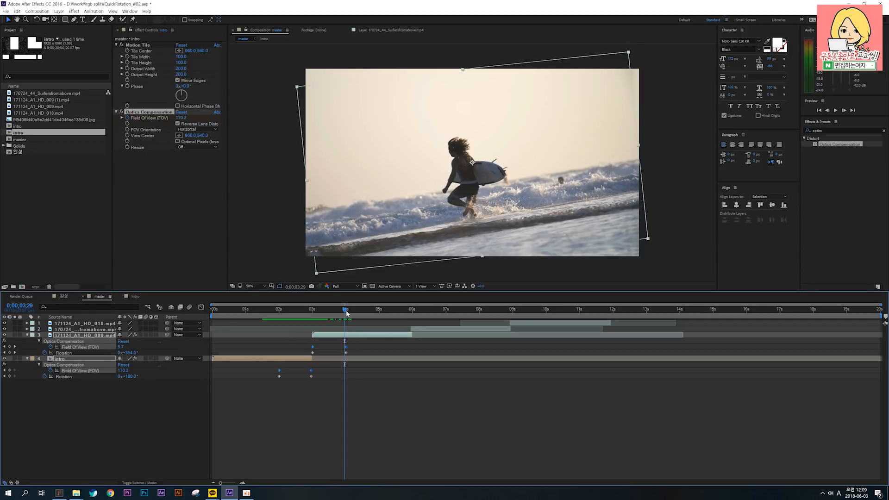
pyautogui.press('pagedown')
pyautogui.press('pagedown')
pyautogui.press('pagedown')
pyautogui.press('pagedown')
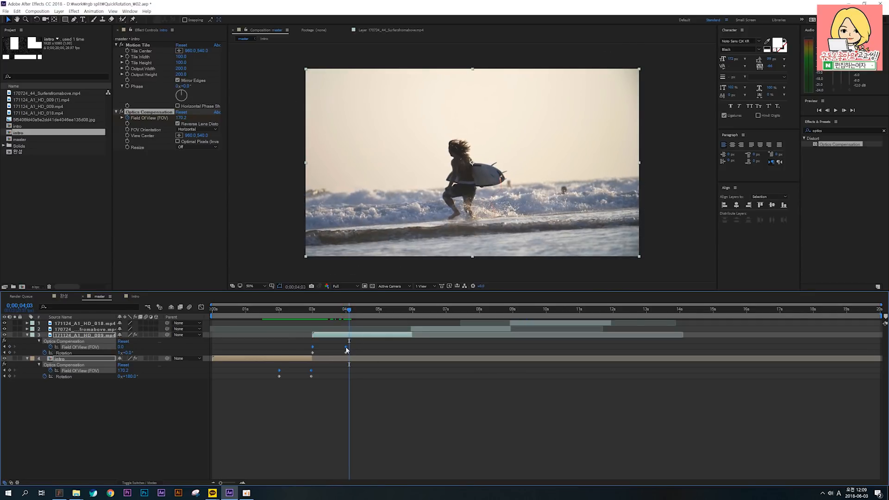
pyautogui.rightClick(347, 349)
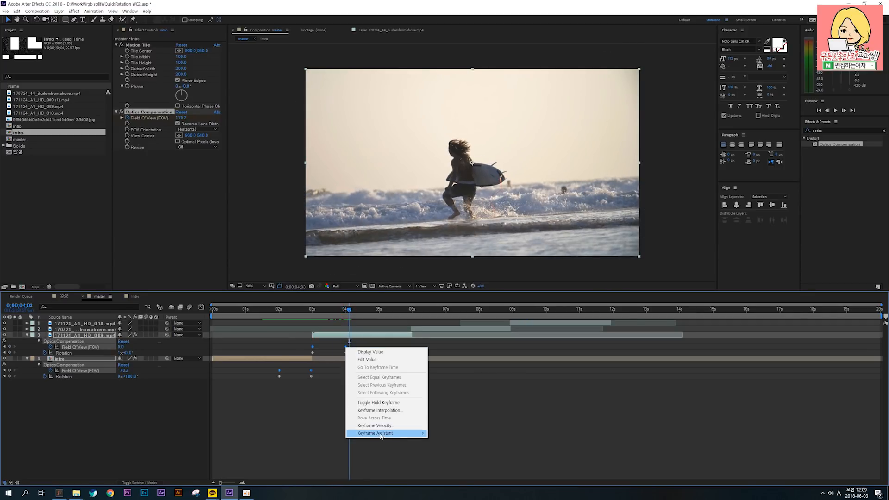
pyautogui.moveTo(380, 433)
pyautogui.click(500, 390)
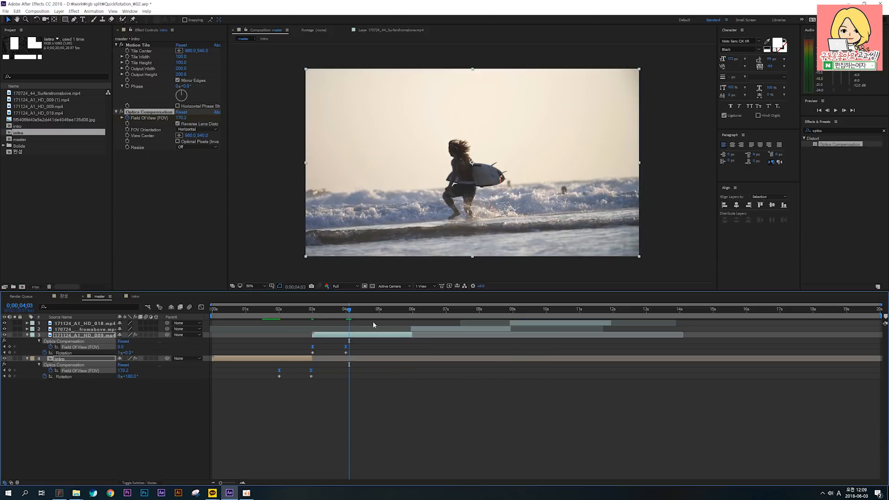
pyautogui.moveTo(349, 309); pyautogui.dragTo(292, 312)
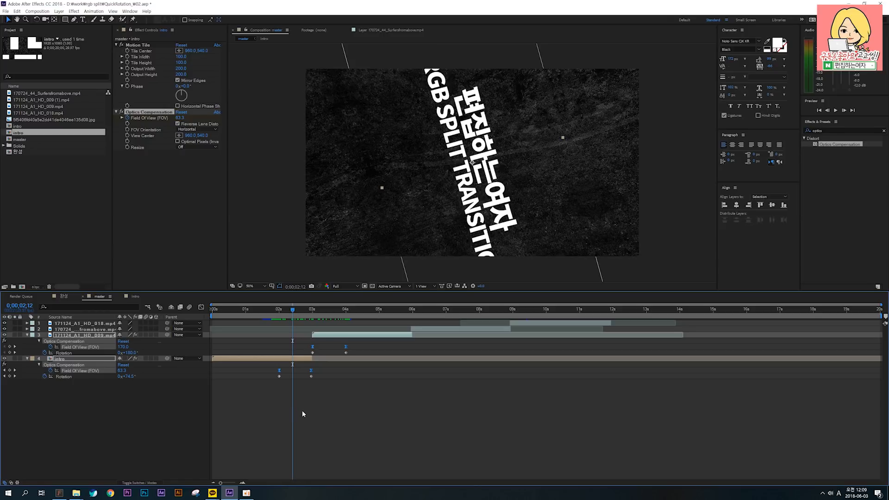
# Apply Easy Ease to the intro layer's two rotation keyframes.
pyautogui.click(303, 413)
pyautogui.click(280, 360)
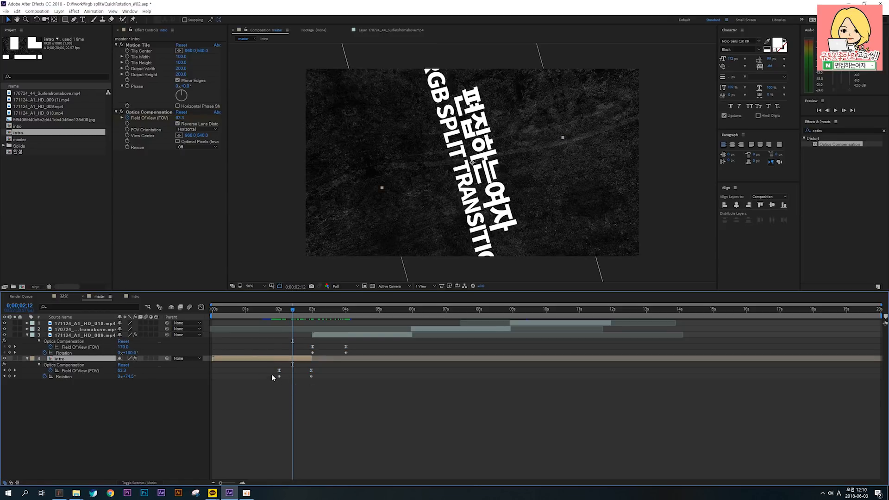
pyautogui.moveTo(272, 374); pyautogui.dragTo(314, 379)
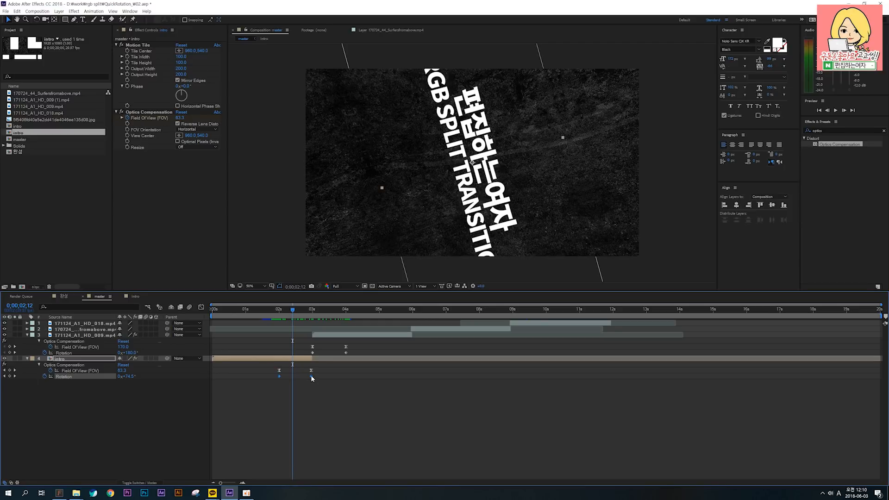
pyautogui.rightClick(312, 376)
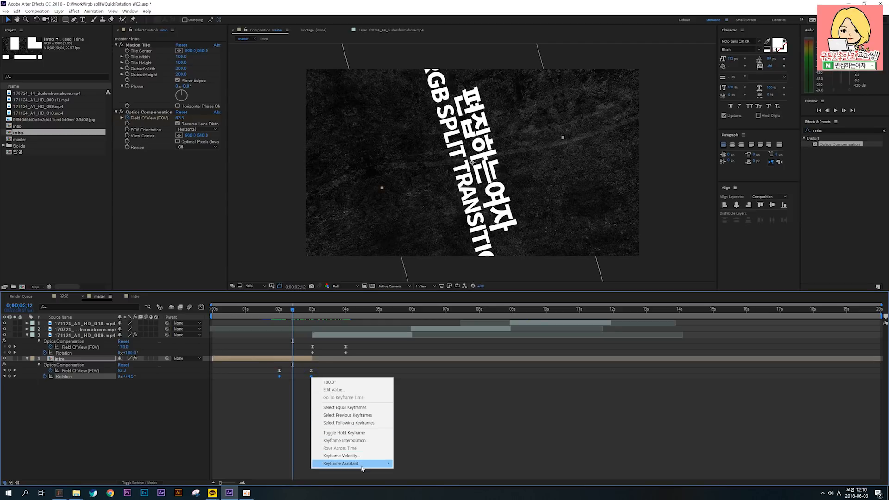
pyautogui.moveTo(362, 468)
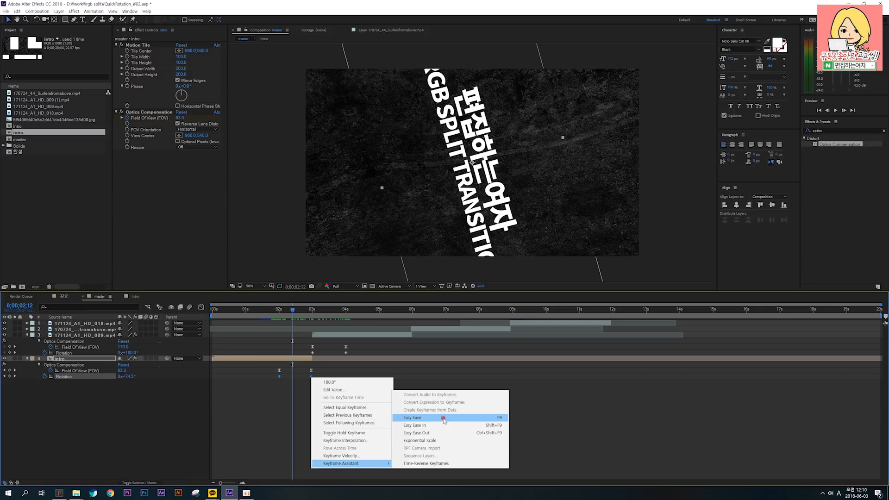
pyautogui.click(443, 418)
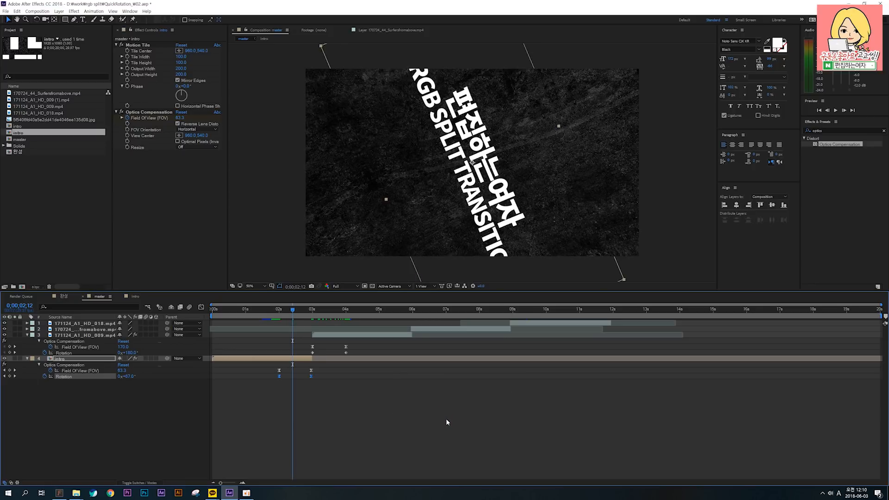
# Show the intro's rotation in the Graph Editor, switch it to the value graph, and select the curve's keyframes.
pyautogui.click(201, 308)
pyautogui.scroll(3, 285, 414)
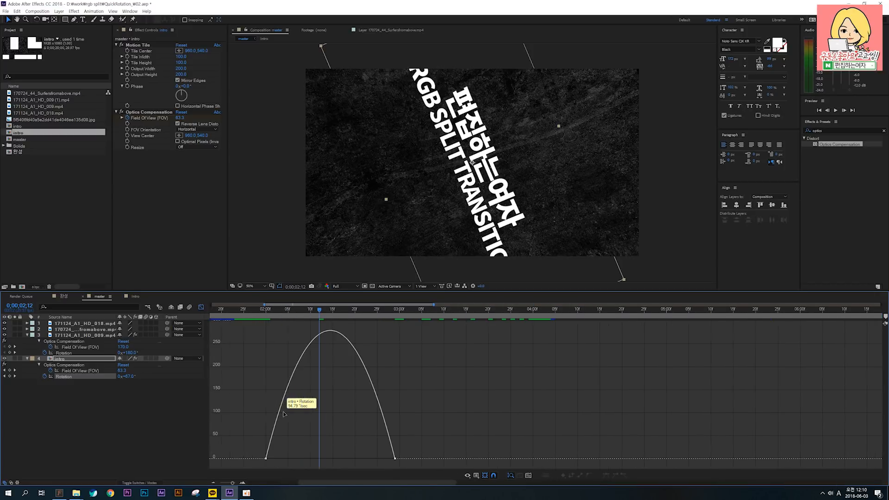
pyautogui.hscroll(-2, 445, 482)
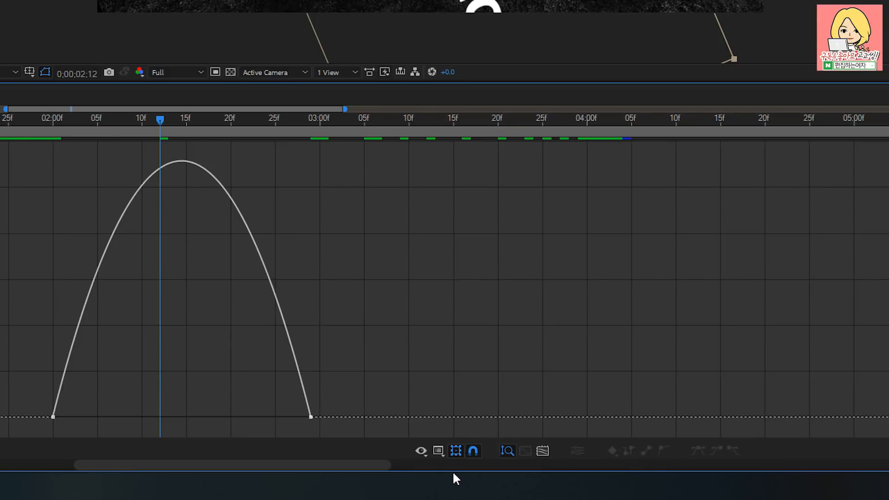
pyautogui.click(438, 451)
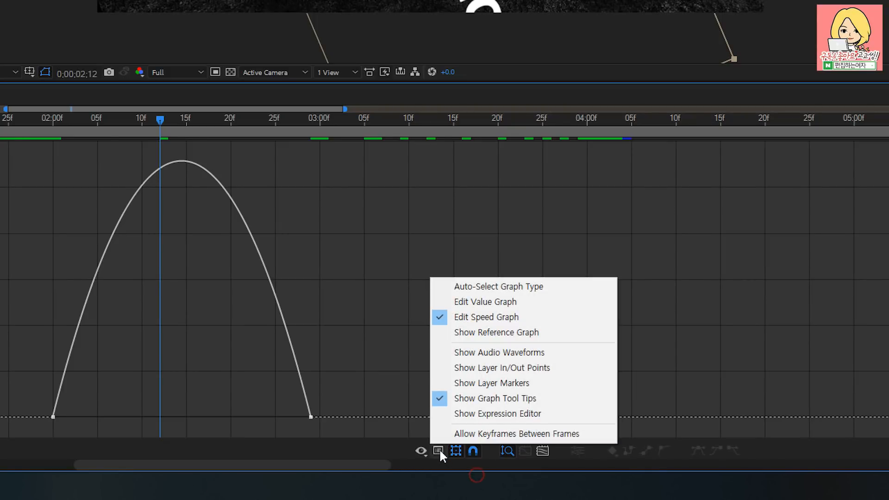
pyautogui.click(483, 304)
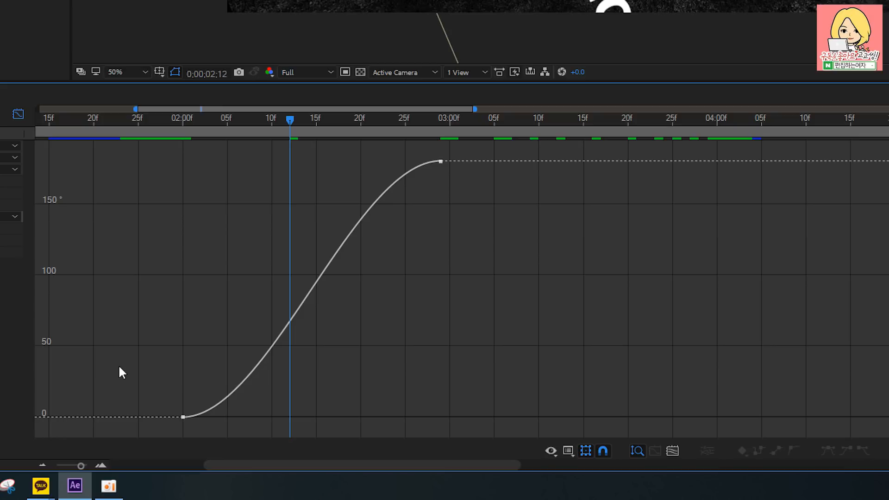
pyautogui.click(183, 417)
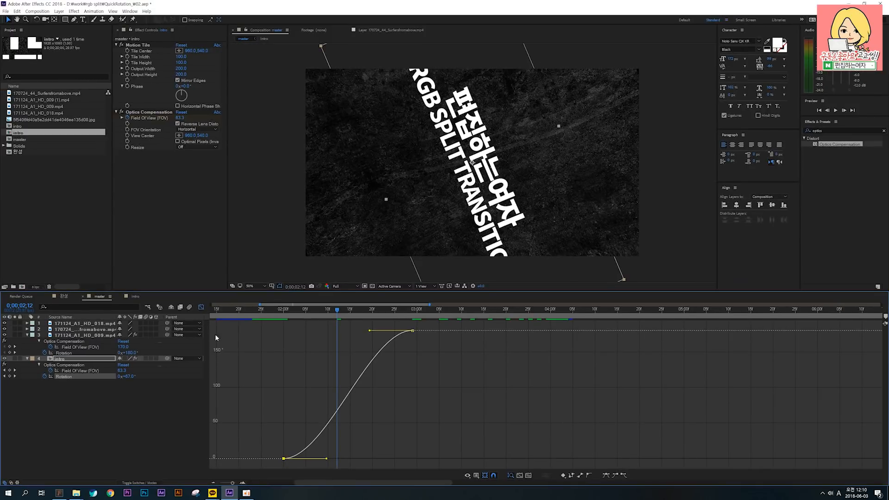
# Preview the first transition in the finished 완성 composition from about 0;00;01;23 to see how its rotation moves.
pyautogui.click(64, 296)
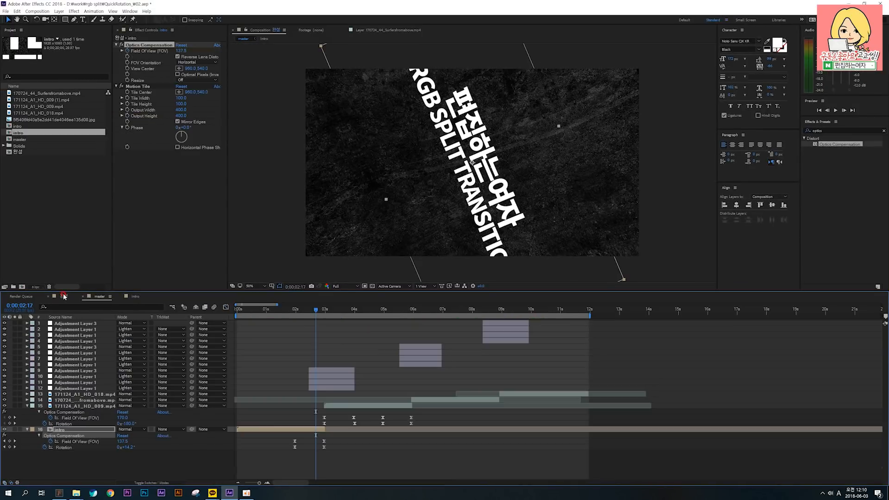
pyautogui.moveTo(311, 309); pyautogui.dragTo(293, 314)
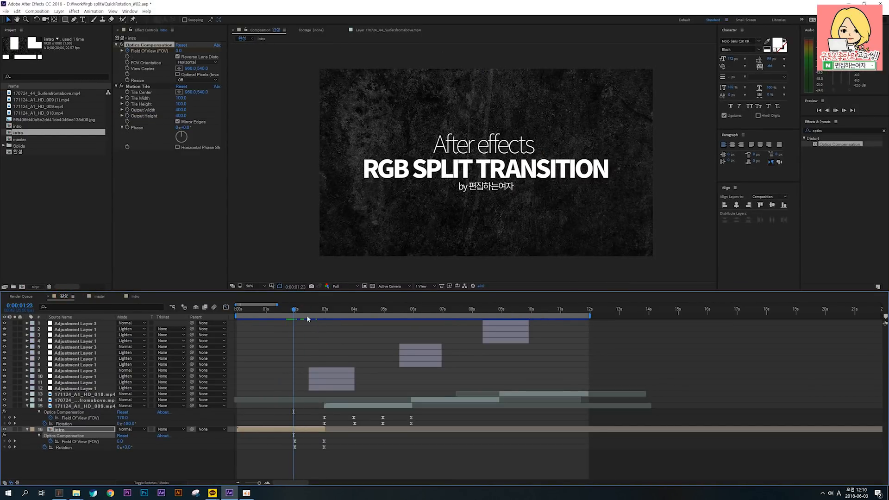
pyautogui.press('space')
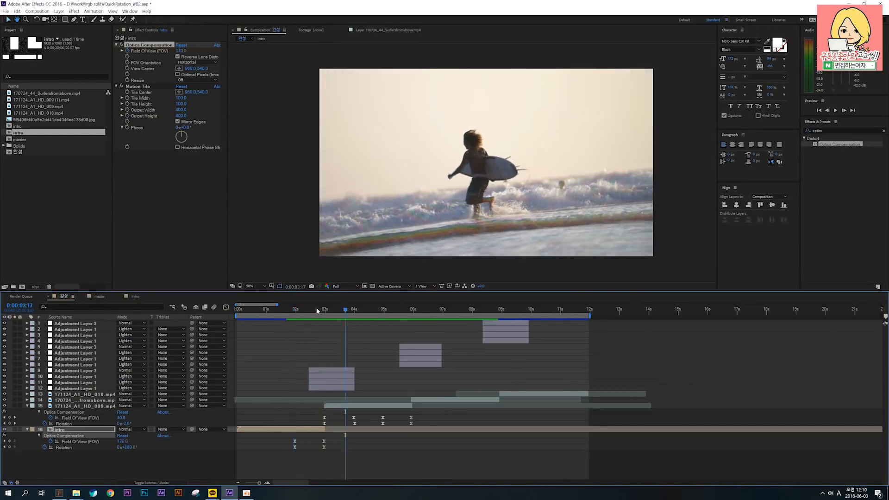
pyautogui.press('space')
pyautogui.press('space')
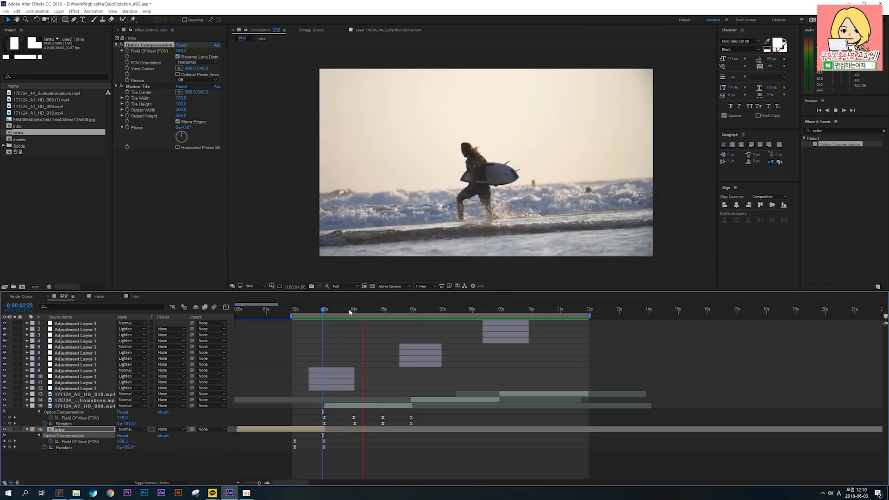
pyautogui.press('space')
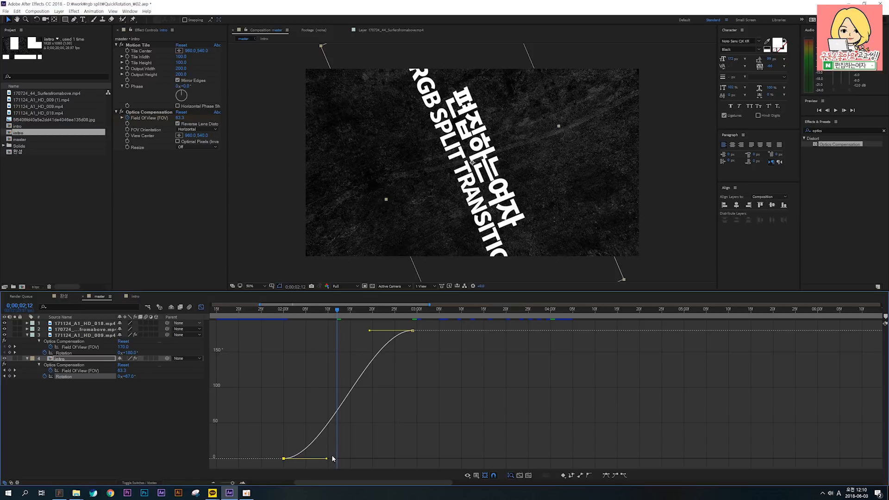
# Reshape the intro's rotation curve in master into a slow start and steep finish with its Bezier handles, and close the Graph Editor.
pyautogui.moveTo(326, 459); pyautogui.dragTo(388, 456)
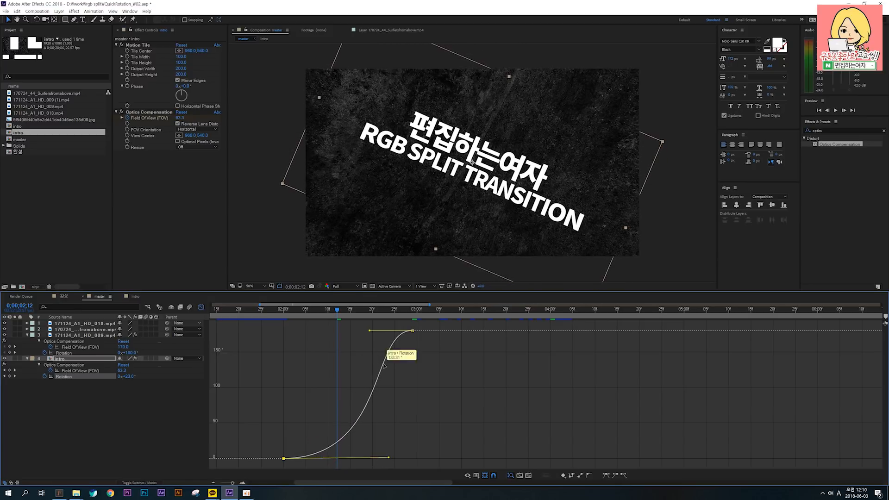
pyautogui.moveTo(370, 331); pyautogui.dragTo(411, 454)
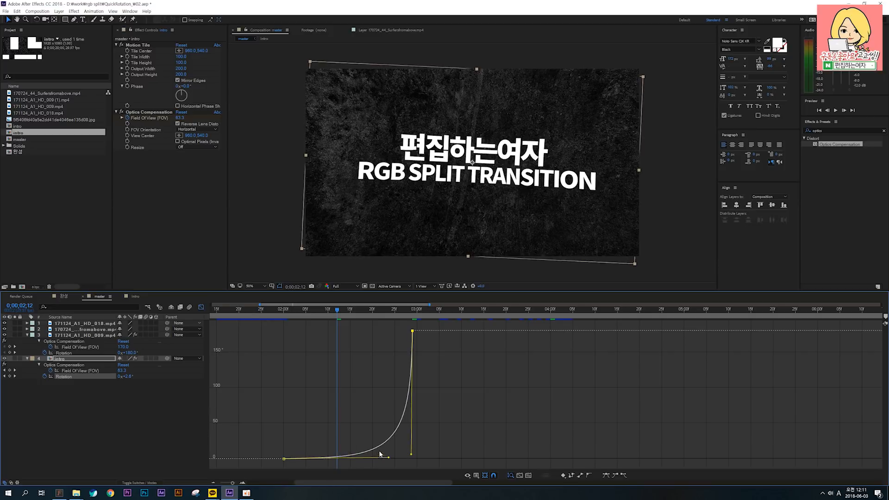
pyautogui.click(393, 457)
pyautogui.click(201, 307)
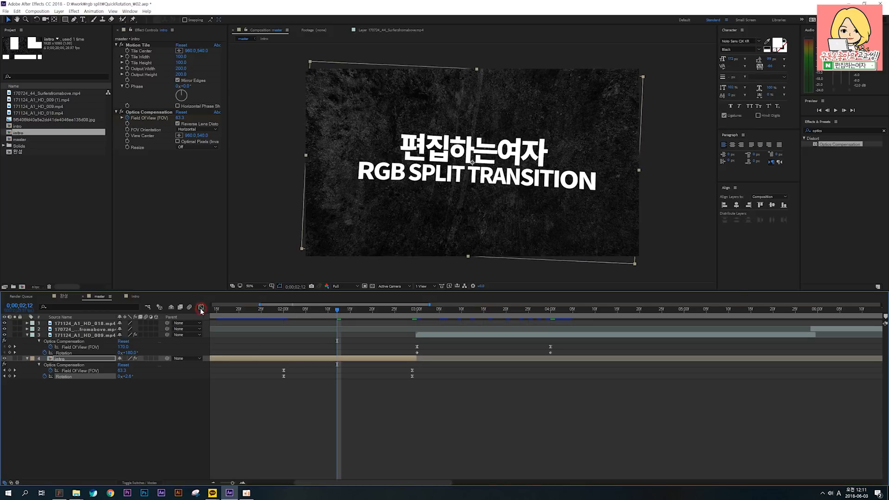
# Preview the master transition from 0;00;01;21 and again from 0;00;01;26 to check the intro's new rotation easing.
pyautogui.moveTo(273, 310); pyautogui.dragTo(256, 310)
pyautogui.press('space')
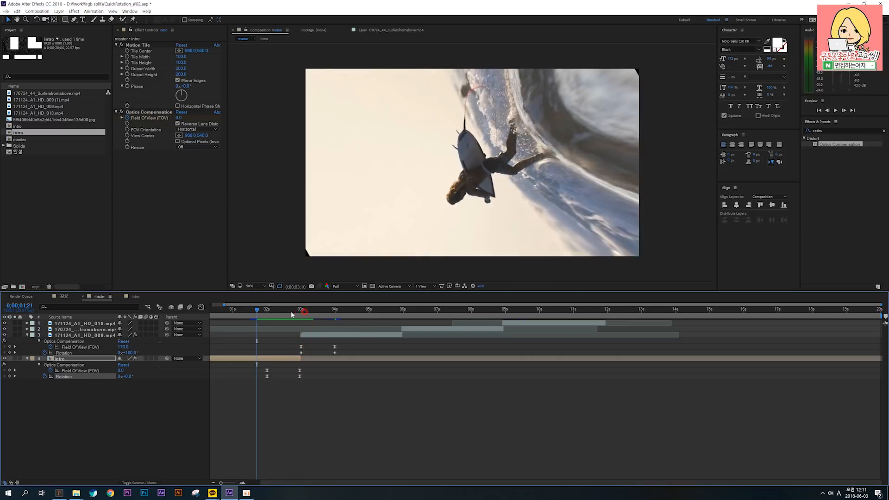
pyautogui.click(263, 309)
pyautogui.press('space')
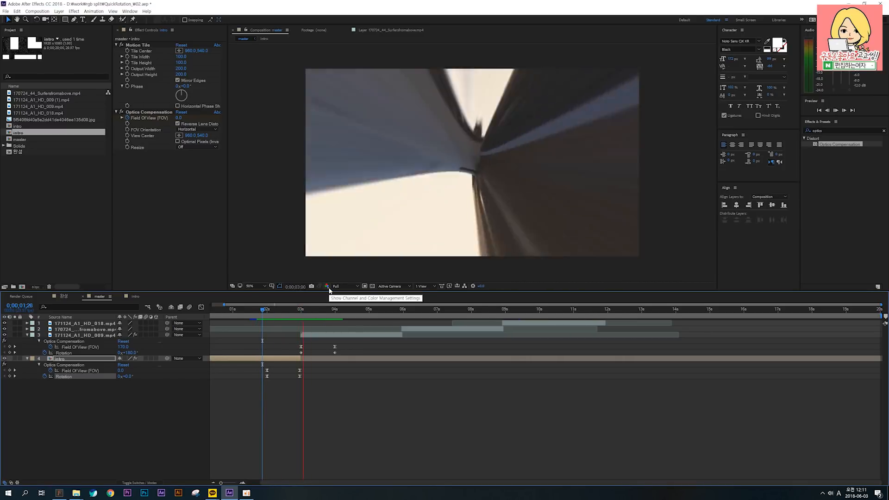
pyautogui.click(285, 309)
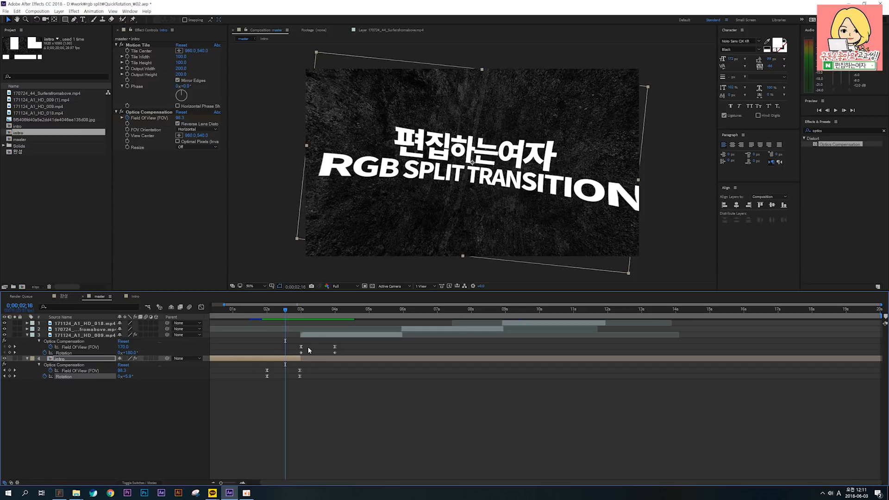
# Apply Easy Ease to both Rotation keyframes of the 171124_A1_HD_009.mp4 layer in master.
pyautogui.moveTo(292, 351); pyautogui.dragTo(337, 357)
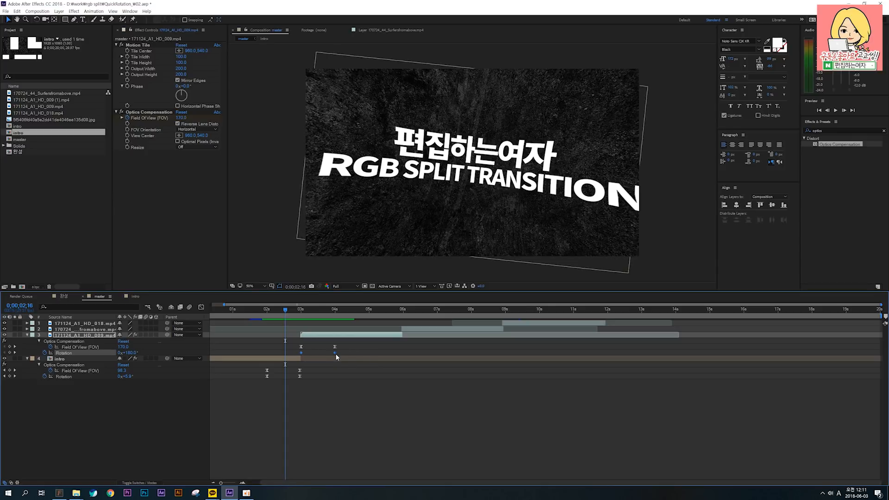
pyautogui.rightClick(337, 357)
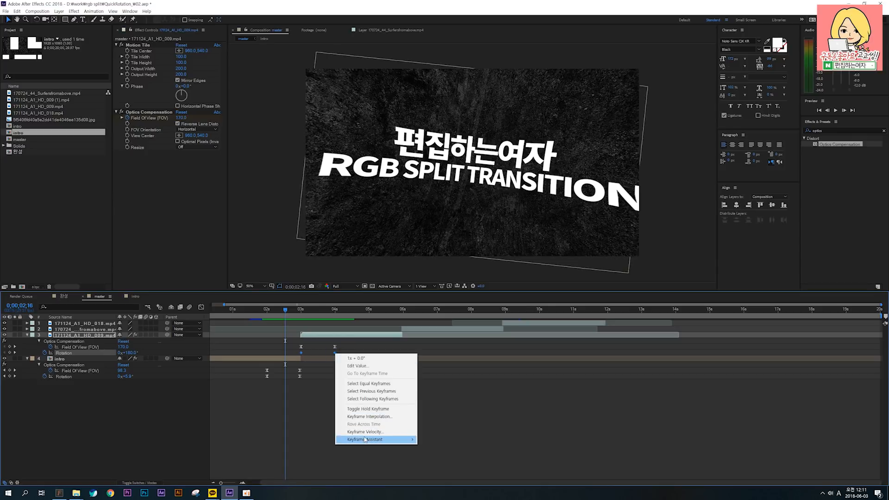
pyautogui.moveTo(398, 439)
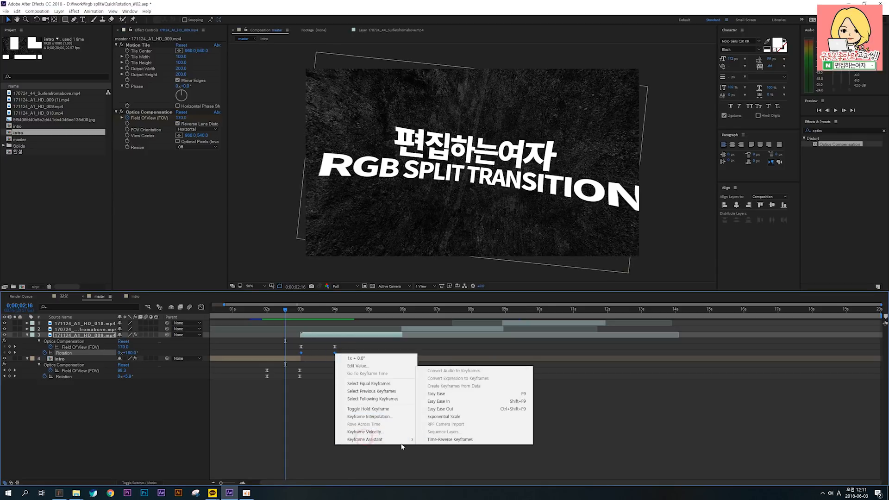
pyautogui.click(465, 395)
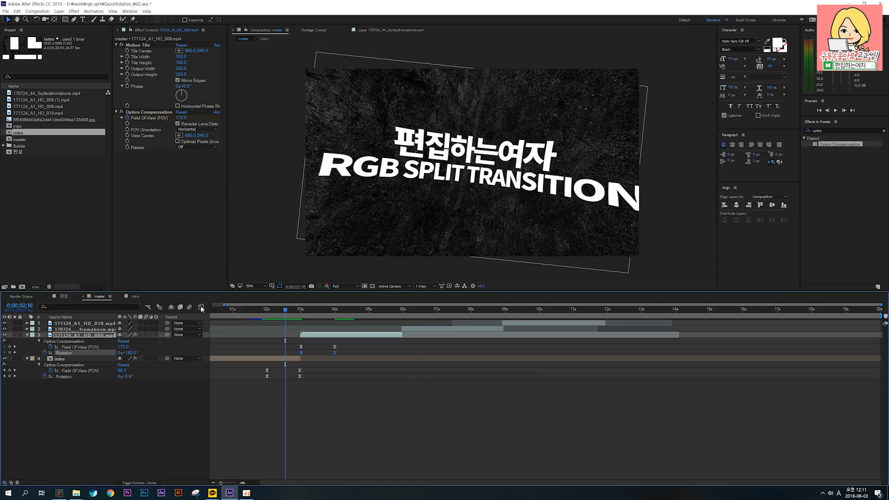
# Reshape the 171124_A1_HD_009.mp4 rotation value graph into a steep start and slow finish with its Bezier handles, and close the Graph Editor.
pyautogui.click(201, 307)
pyautogui.keyDown('alt'); pyautogui.scroll(2, 265, 376); pyautogui.keyUp('alt')
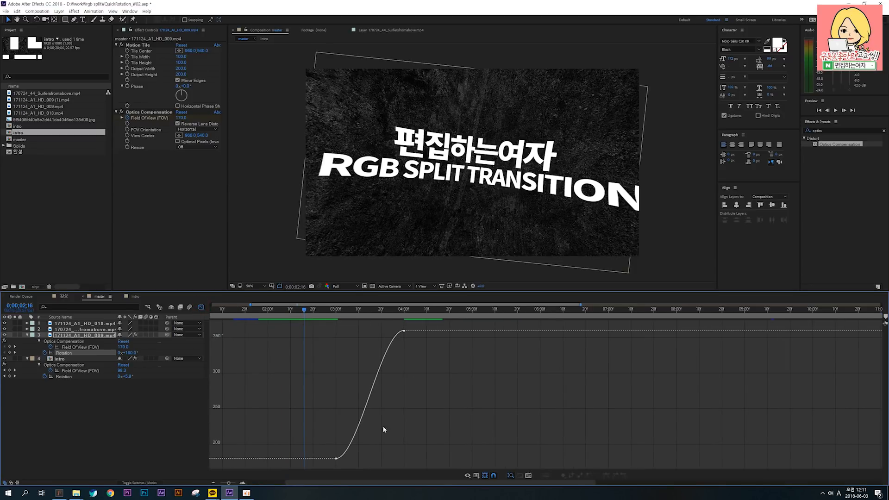
pyautogui.click(477, 476)
pyautogui.moveTo(330, 403); pyautogui.dragTo(366, 463)
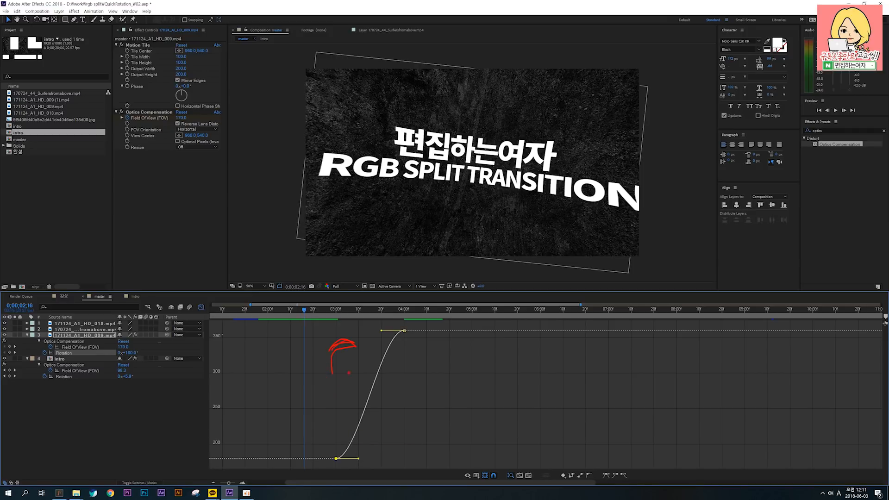
pyautogui.moveTo(359, 458); pyautogui.dragTo(337, 328)
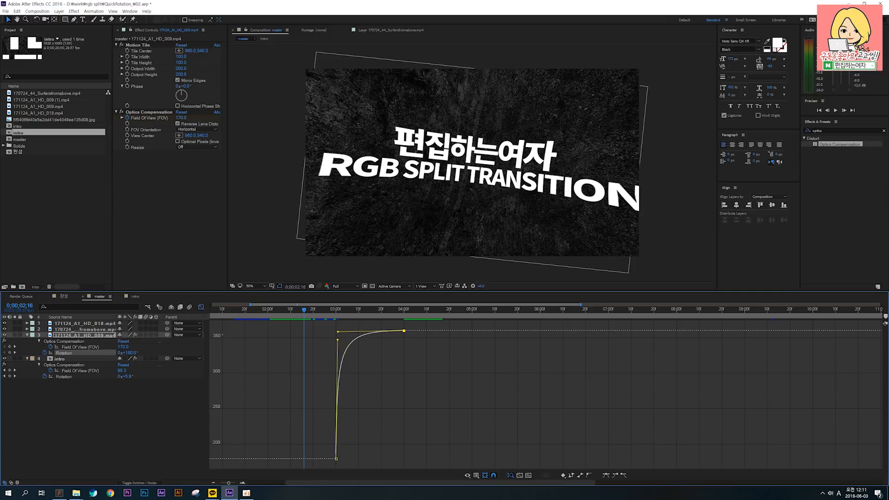
pyautogui.moveTo(267, 454); pyautogui.dragTo(442, 453)
pyautogui.moveTo(350, 352)
pyautogui.mouseDown()
pyautogui.moveTo(359, 340)
pyautogui.moveTo(351, 353)
pyautogui.mouseUp()
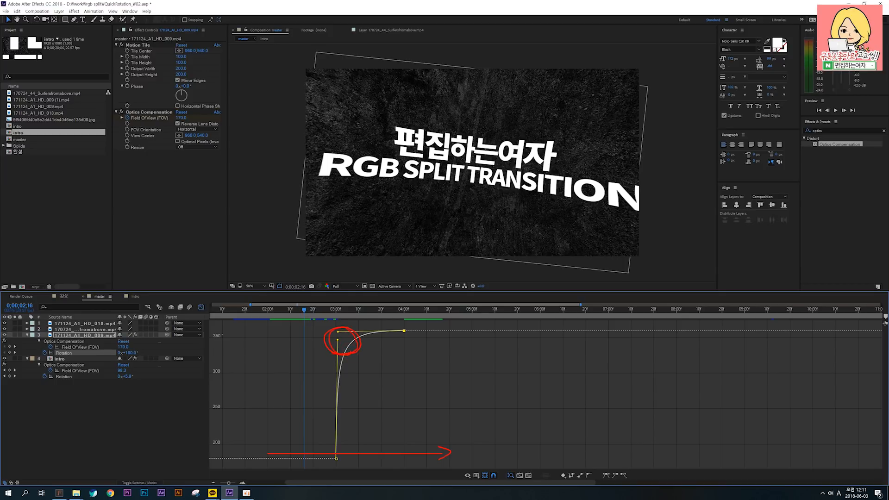
pyautogui.press('Escape')
pyautogui.click(201, 307)
# Preview the first master transition from 0;00;01;15 and again from 0;00;01;21 to check the rotation easing across both clips.
pyautogui.press(';')
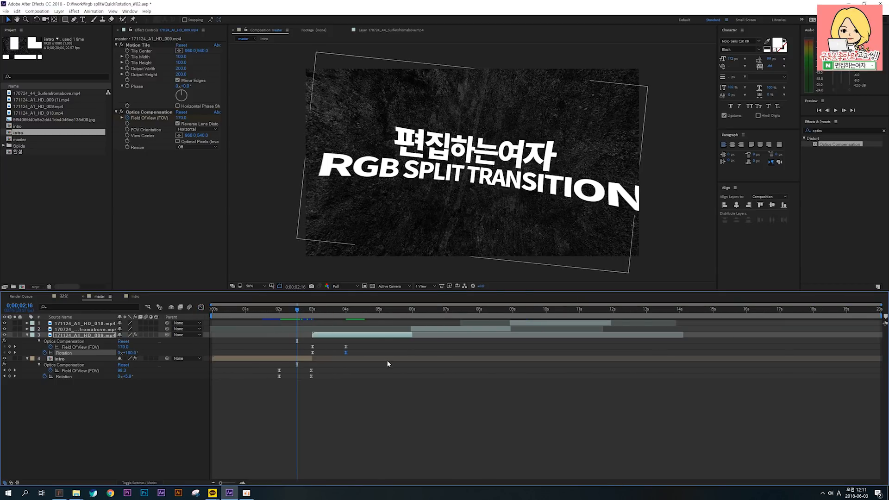
pyautogui.moveTo(294, 313); pyautogui.dragTo(262, 307)
pyautogui.press('space')
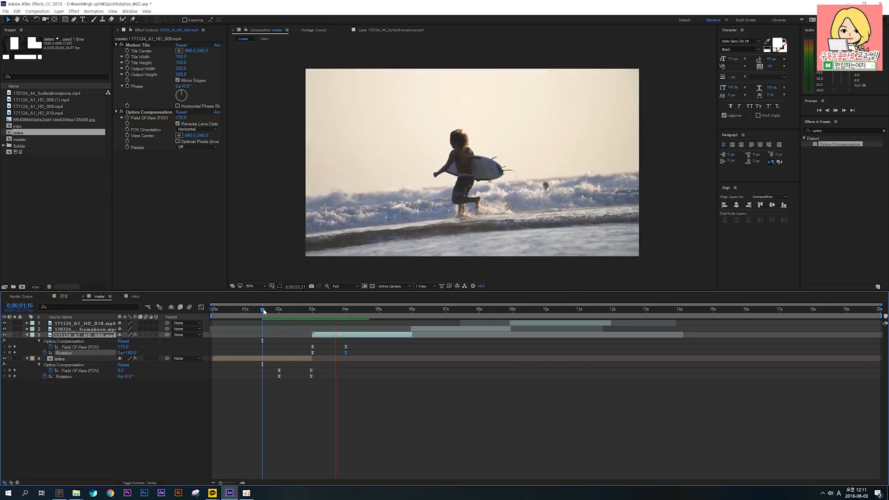
pyautogui.moveTo(279, 305)
pyautogui.mouseDown()
pyautogui.moveTo(267, 307)
pyautogui.moveTo(333, 308)
pyautogui.moveTo(269, 310)
pyautogui.mouseUp()
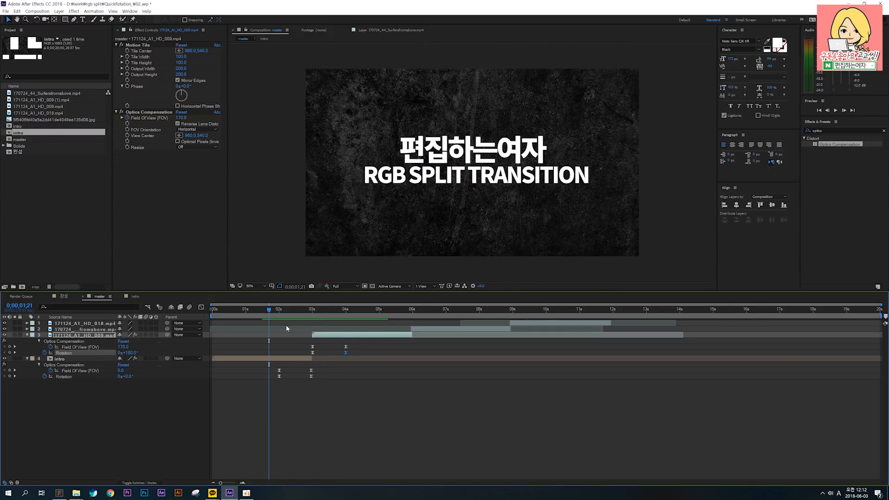
pyautogui.press('space')
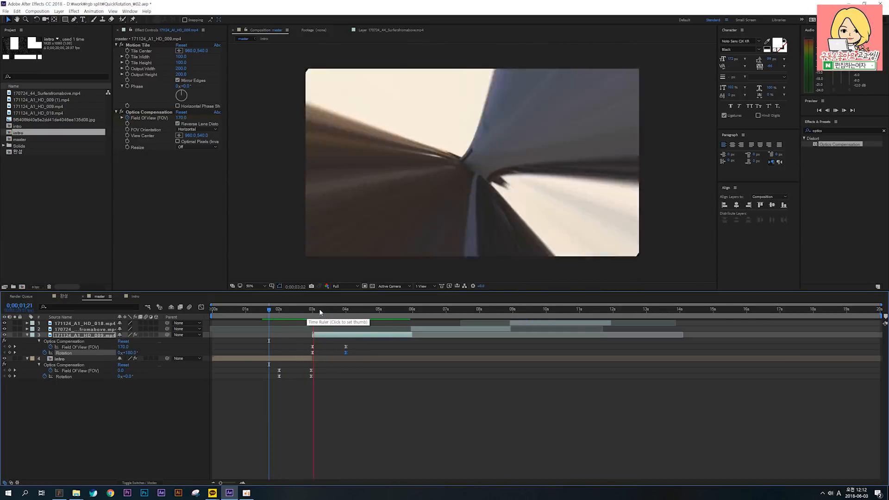
# Set the current time in master to 0;00;02;00, at the intro's first transition keyframes, and clear the layer selection.
pyautogui.click(280, 309)
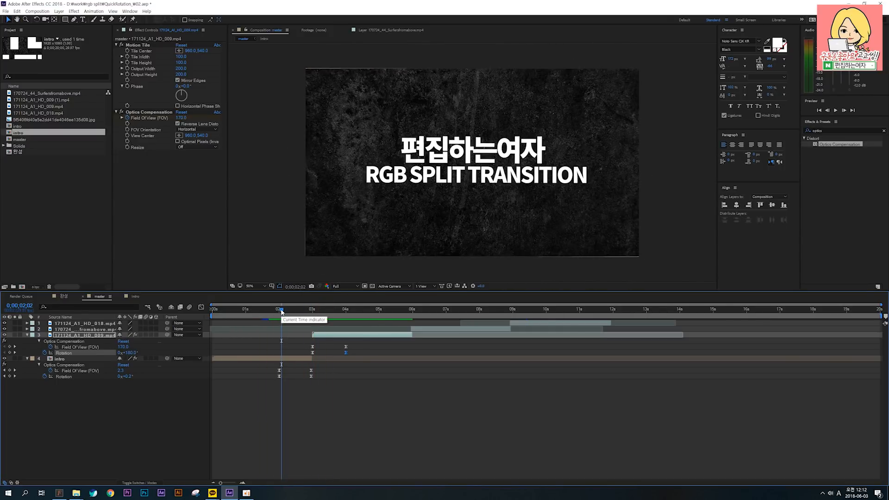
pyautogui.moveTo(281, 312)
pyautogui.mouseDown()
pyautogui.moveTo(338, 310)
pyautogui.moveTo(278, 311)
pyautogui.mouseUp()
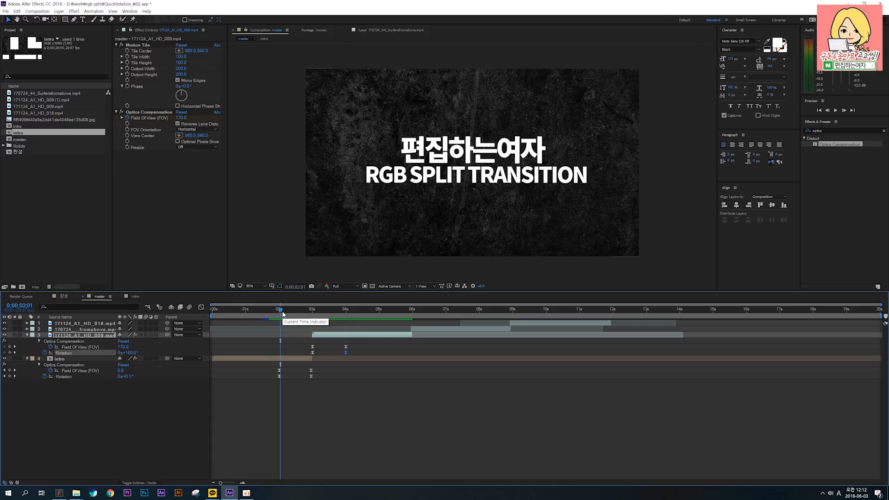
pyautogui.press('pageup')
pyautogui.click(297, 411)
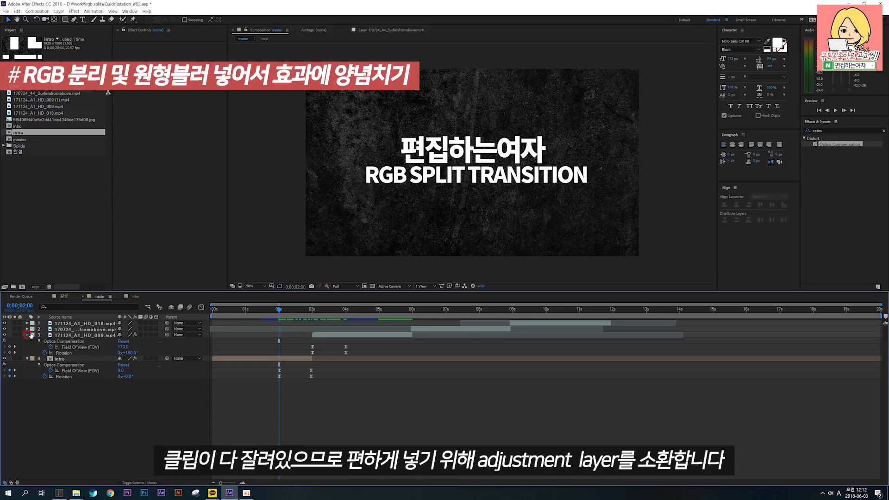
# Collapse the 171124_A1_HD_009.mp4 layer's properties and add a new adjustment layer to master.
pyautogui.click(27, 335)
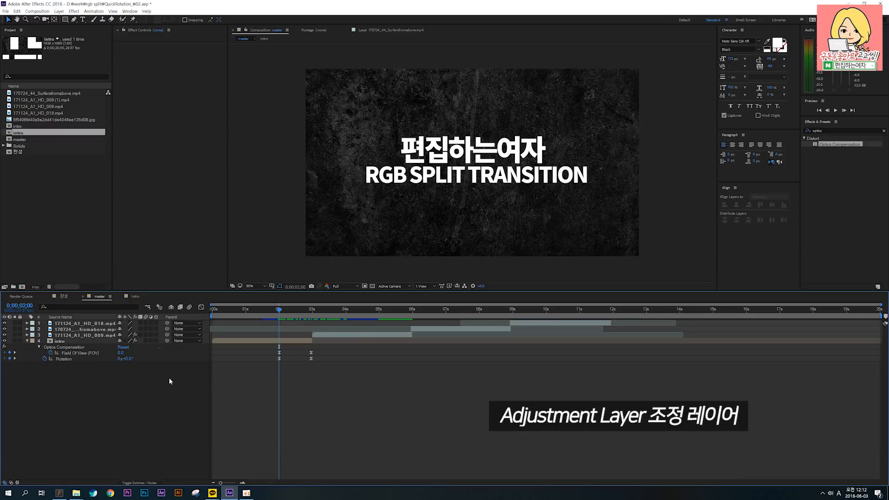
pyautogui.rightClick(199, 379)
pyautogui.moveTo(229, 384)
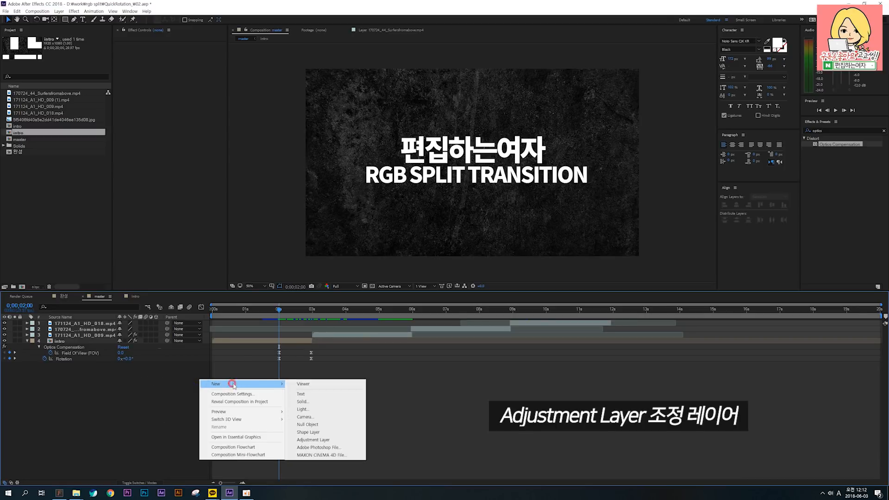
pyautogui.click(328, 440)
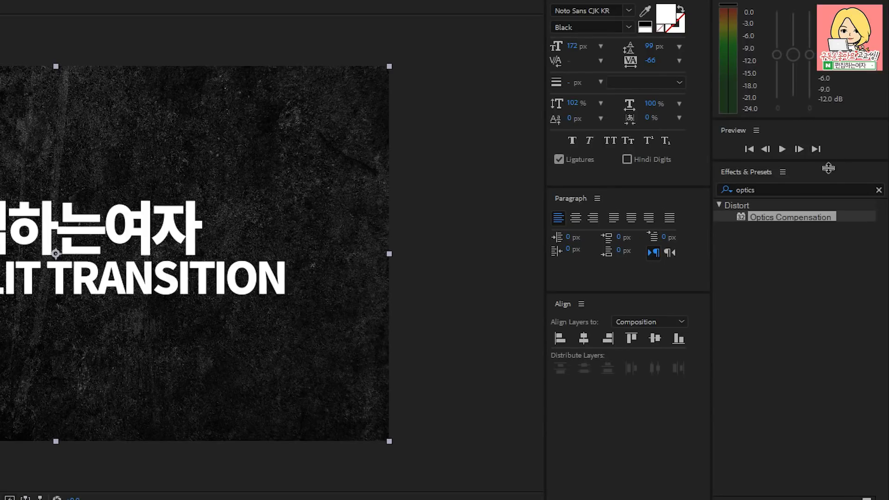
# Find the Set Channels effect by searching for "set" and apply it to the new adjustment layer.
pyautogui.click(824, 131)
pyautogui.write('set')
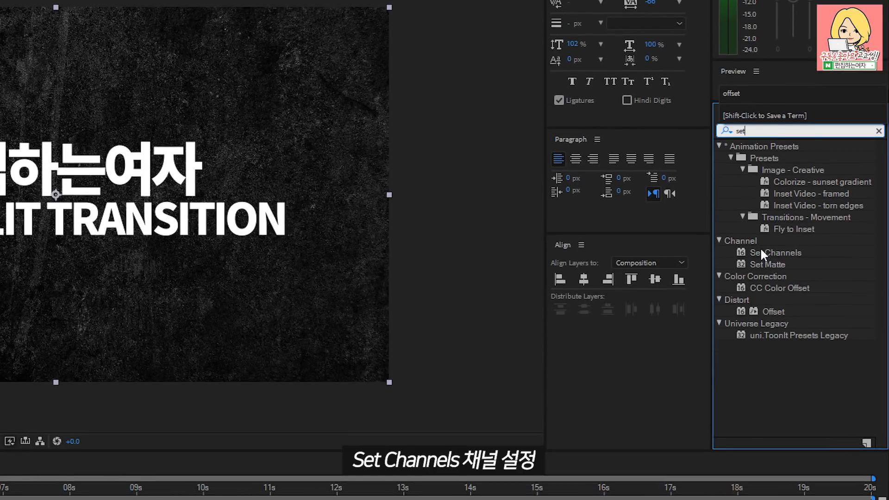
pyautogui.click(767, 252)
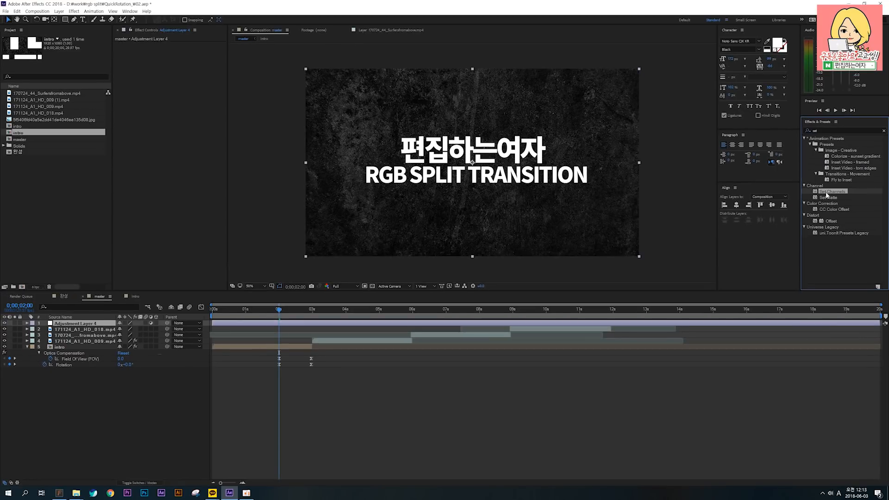
pyautogui.moveTo(762, 253); pyautogui.dragTo(0, 499)
pyautogui.moveTo(372, 359); pyautogui.dragTo(303, 331)
pyautogui.moveTo(301, 326); pyautogui.dragTo(301, 324)
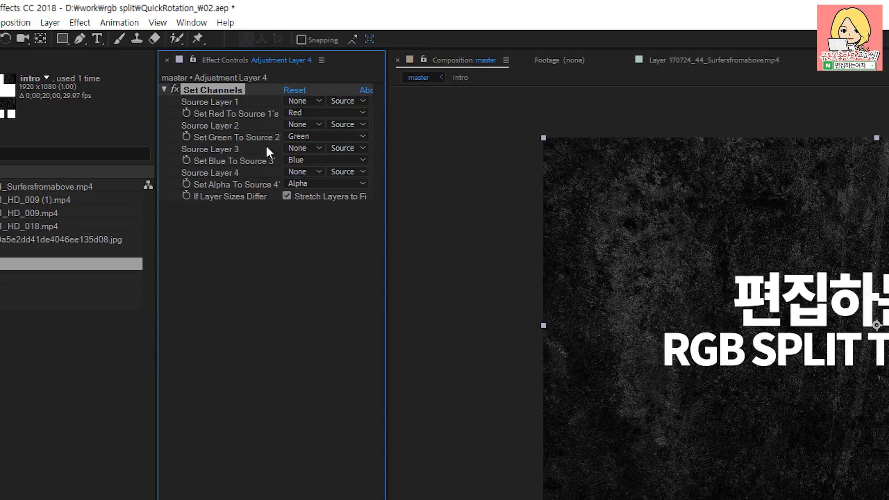
# Turn off the green and blue sources in the adjustment layer's Set Channels effect so only red remains.
pyautogui.click(307, 137)
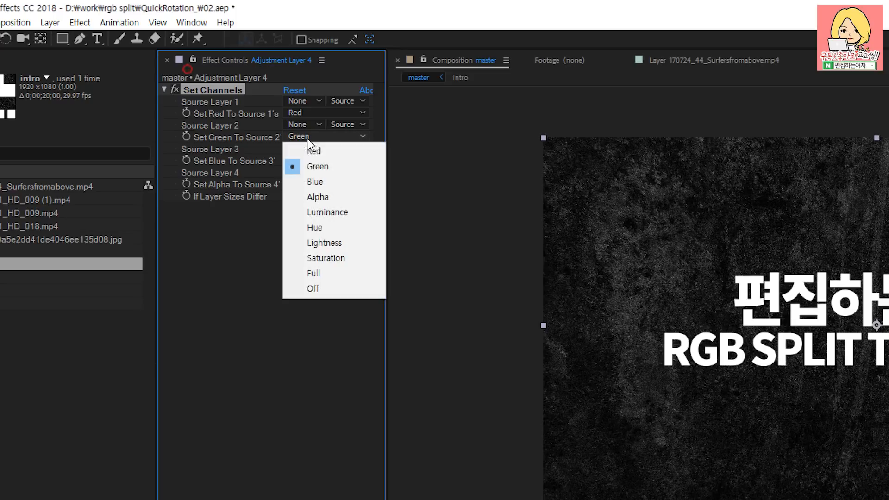
pyautogui.click(318, 287)
pyautogui.click(307, 161)
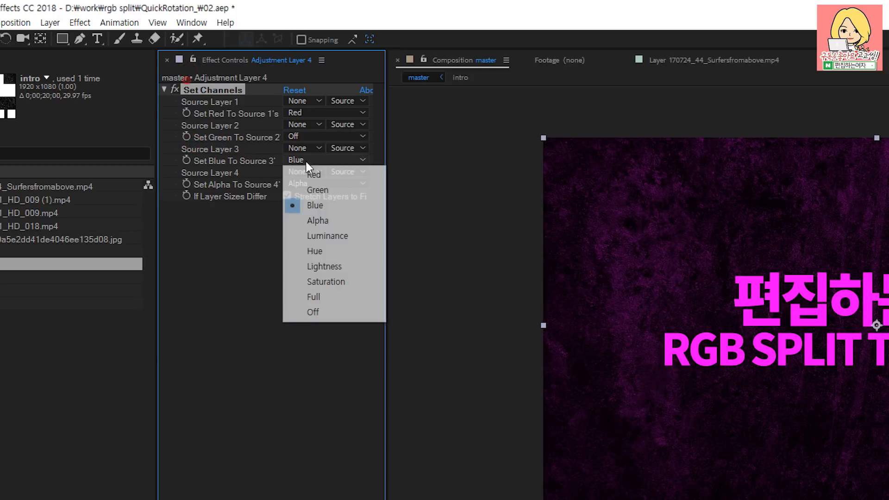
pyautogui.click(313, 312)
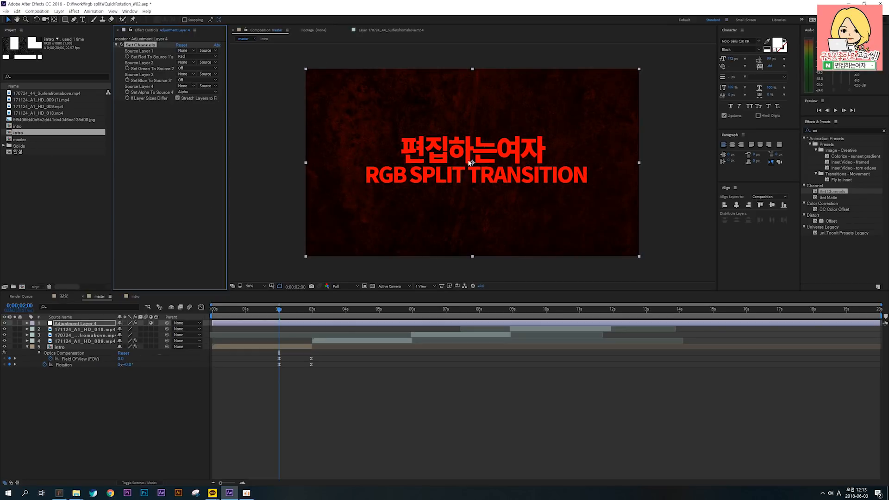
pyautogui.click(286, 436)
# Duplicate the red adjustment layer and make the copy green-only, setting its Set Channels red source to Off and green source to Green.
pyautogui.click(297, 323)
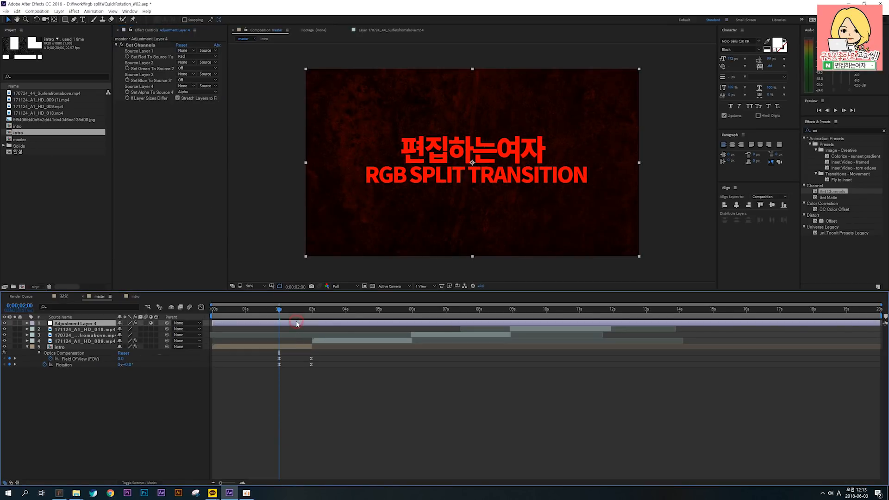
pyautogui.hotkey('ctrl', 'd')
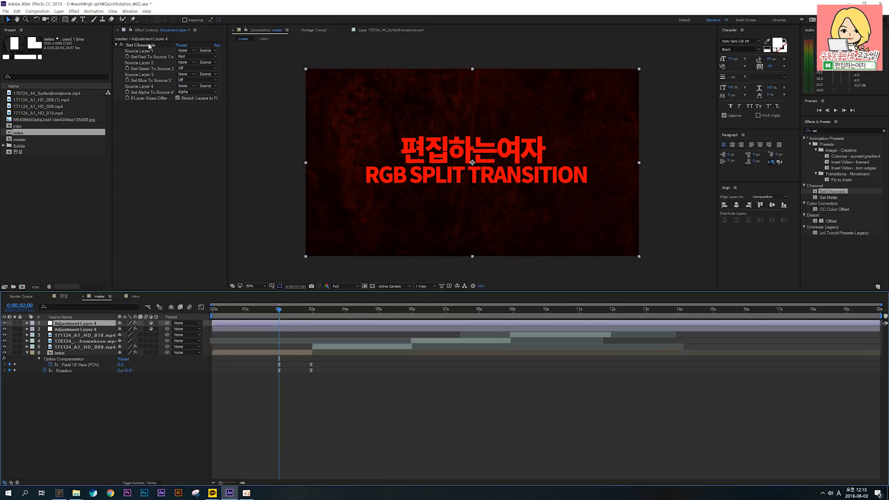
pyautogui.click(187, 56)
pyautogui.click(187, 134)
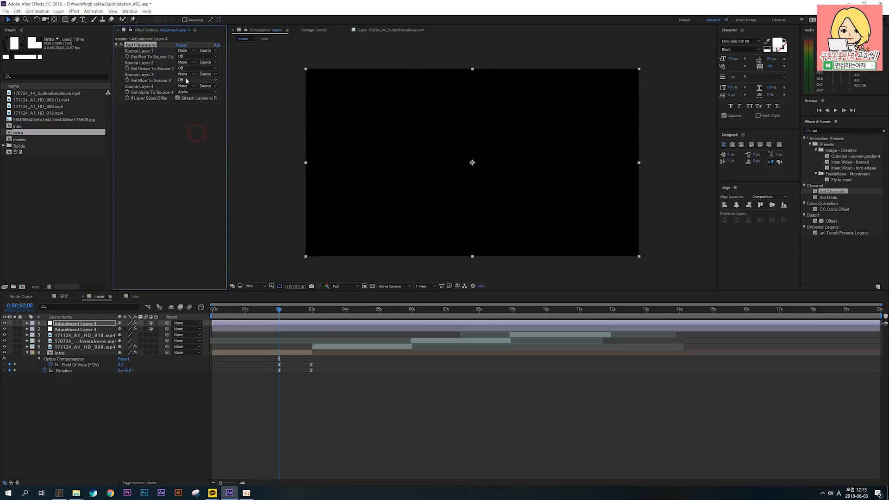
pyautogui.click(186, 68)
pyautogui.click(186, 82)
pyautogui.click(329, 386)
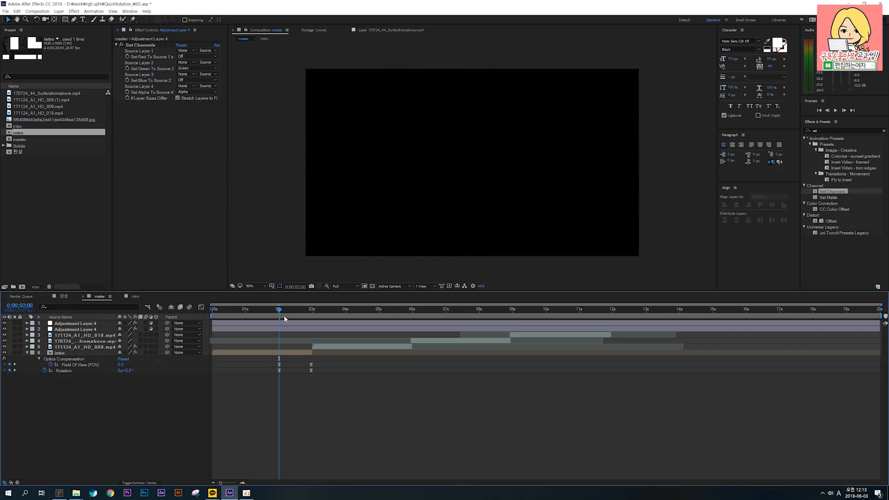
# Duplicate the green adjustment layer and make the copy blue-only, setting its Set Channels green source to Off and blue source to Blue.
pyautogui.click(288, 324)
pyautogui.hotkey('ctrl', 'd')
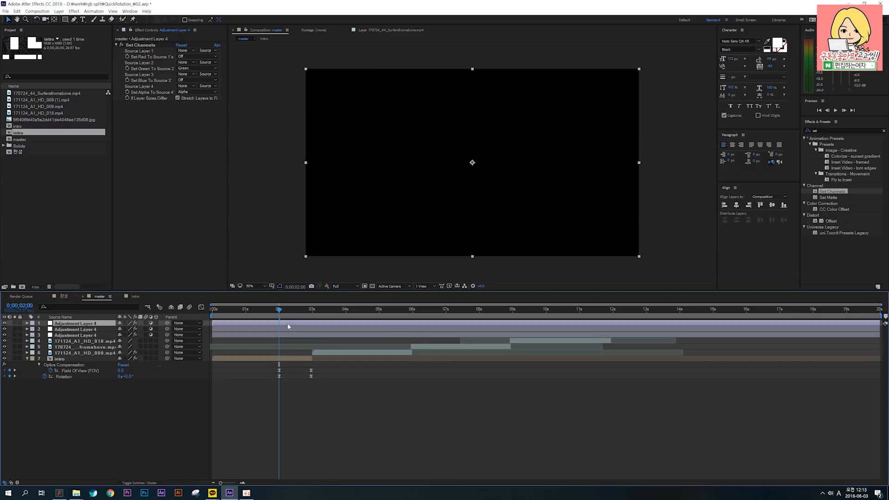
pyautogui.click(186, 56)
pyautogui.click(190, 132)
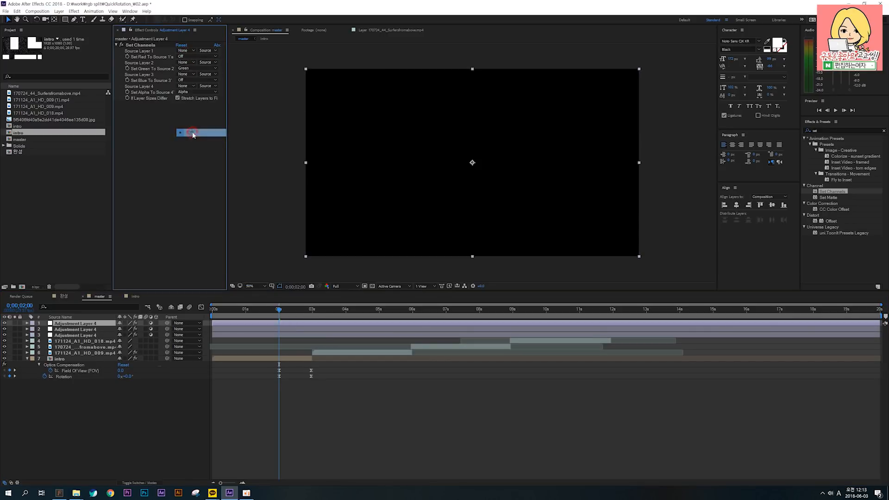
pyautogui.click(184, 69)
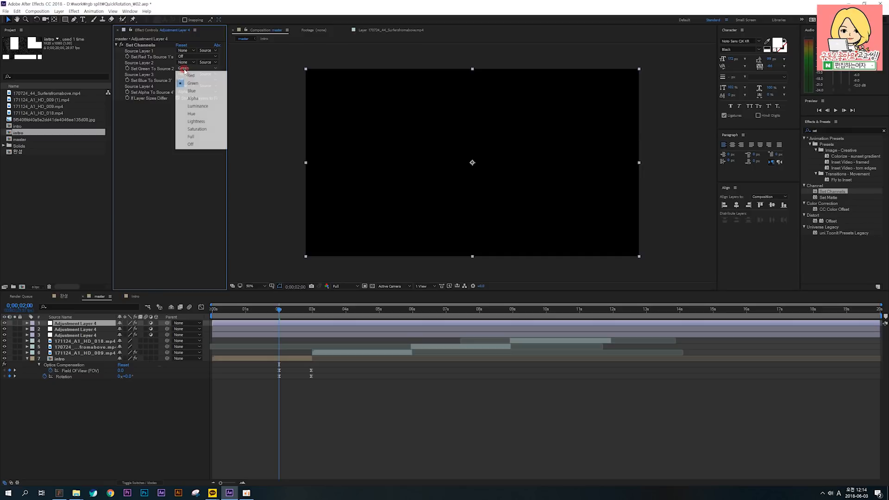
pyautogui.click(191, 144)
pyautogui.click(184, 81)
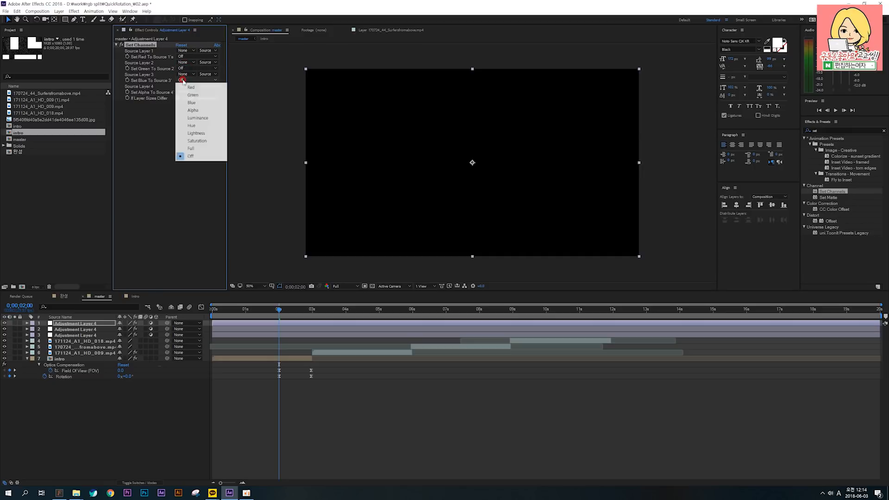
pyautogui.click(193, 104)
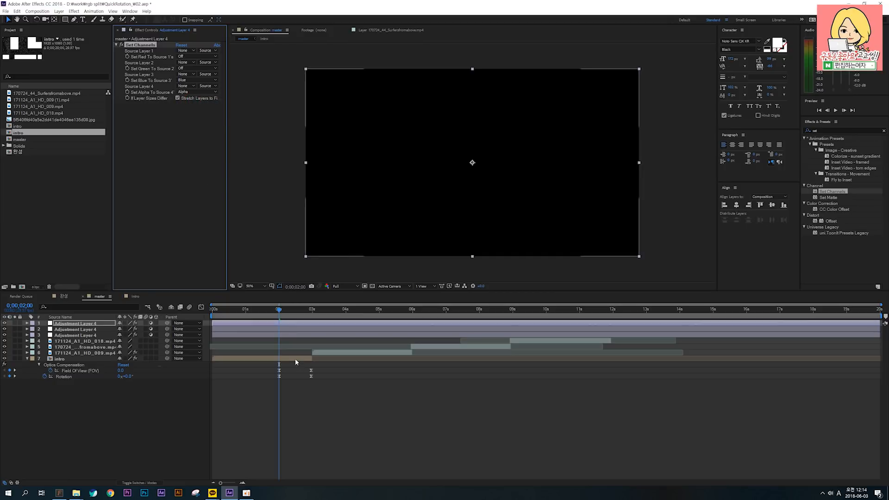
# Set the blending mode of all three Set Channels adjustment layers to Lighten.
pyautogui.moveTo(287, 310); pyautogui.dragTo(300, 316)
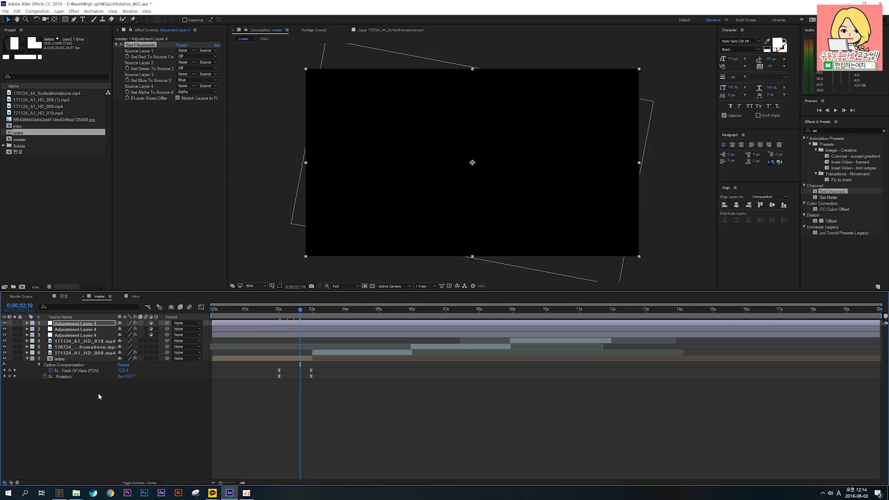
pyautogui.press('F4')
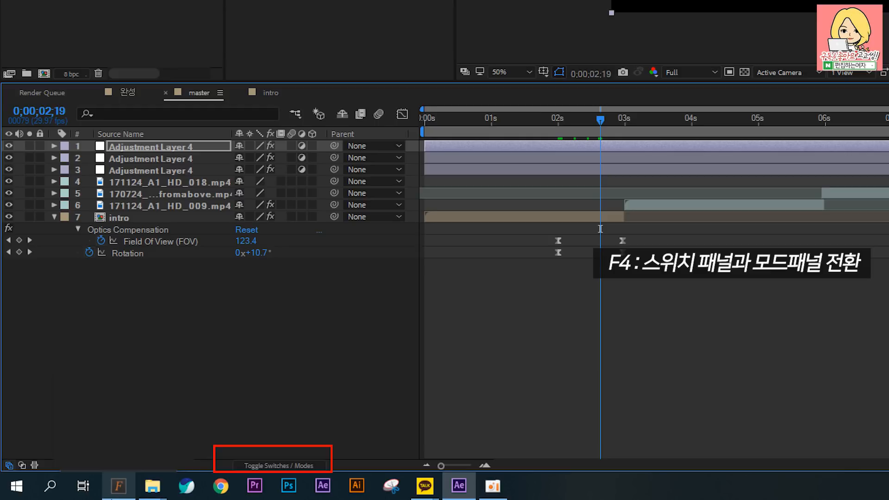
pyautogui.press('F4')
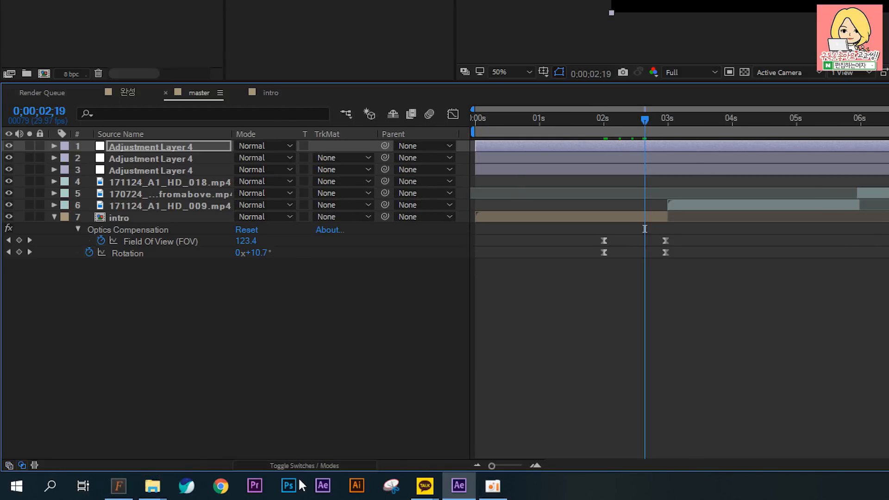
pyautogui.click(299, 465)
pyautogui.click(299, 463)
pyautogui.click(196, 168)
pyautogui.keyDown('ctrl'); pyautogui.click(195, 158); pyautogui.keyUp('ctrl')
pyautogui.keyDown('ctrl'); pyautogui.click(196, 149); pyautogui.keyUp('ctrl')
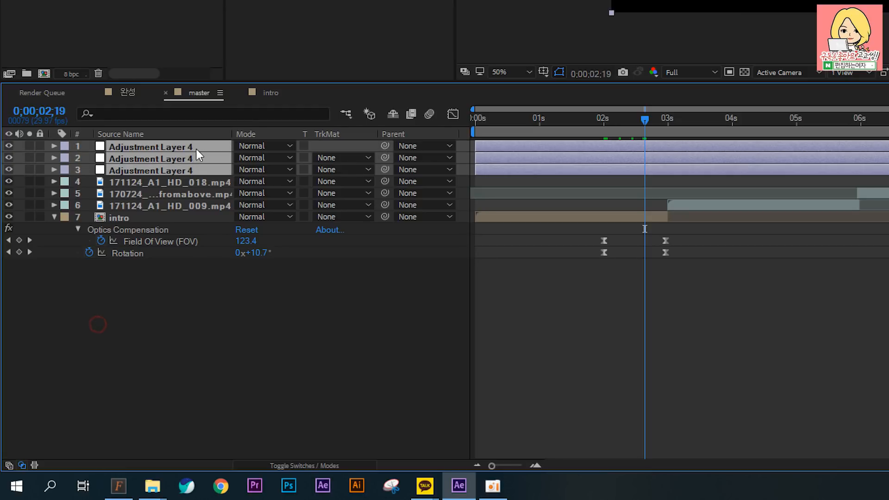
pyautogui.click(258, 147)
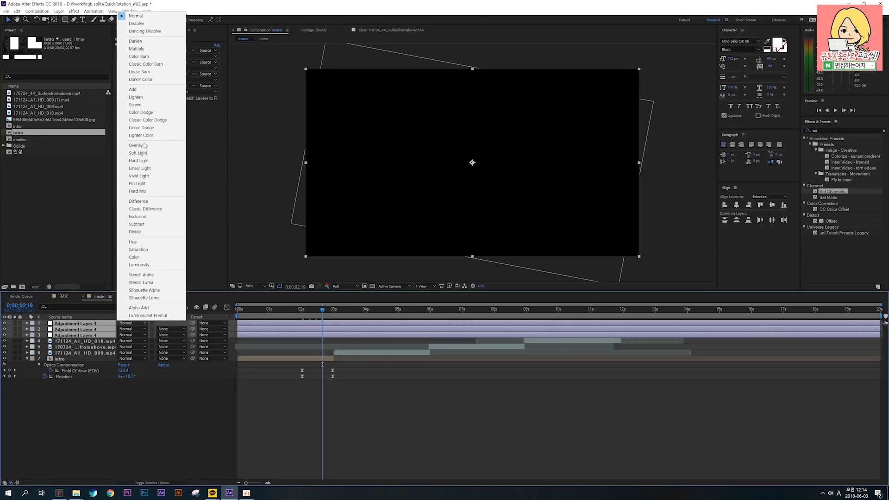
pyautogui.click(147, 98)
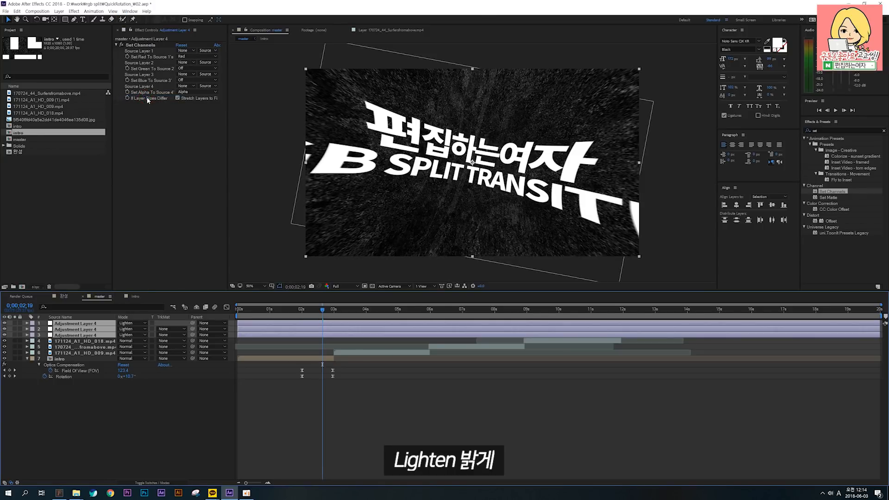
# Go to 0;00;02;15 and inspect how the combined channel layers render the title.
pyautogui.click(318, 309)
pyautogui.click(340, 425)
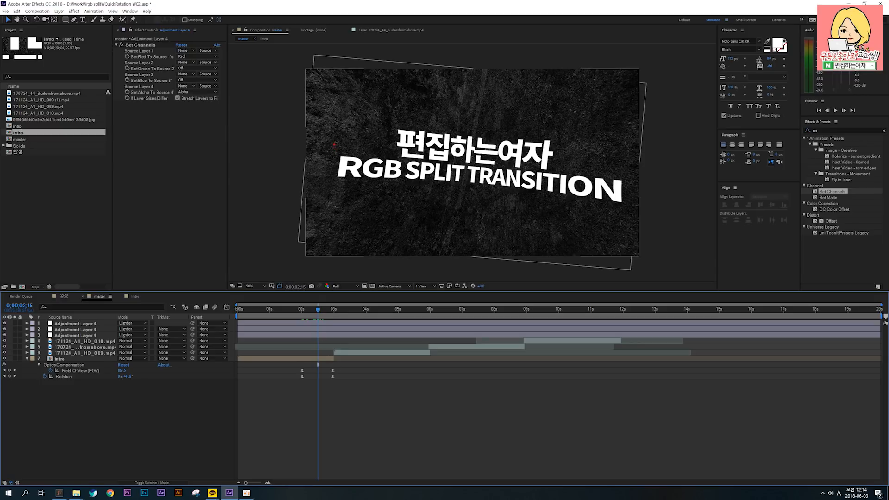
pyautogui.moveTo(335, 144); pyautogui.dragTo(363, 177)
pyautogui.moveTo(366, 195); pyautogui.dragTo(363, 196)
pyautogui.press('Escape')
# Rename the red-only adjustment layer, the lowest of the three, as "red".
pyautogui.click(102, 336)
pyautogui.click(311, 437)
pyautogui.click(99, 338)
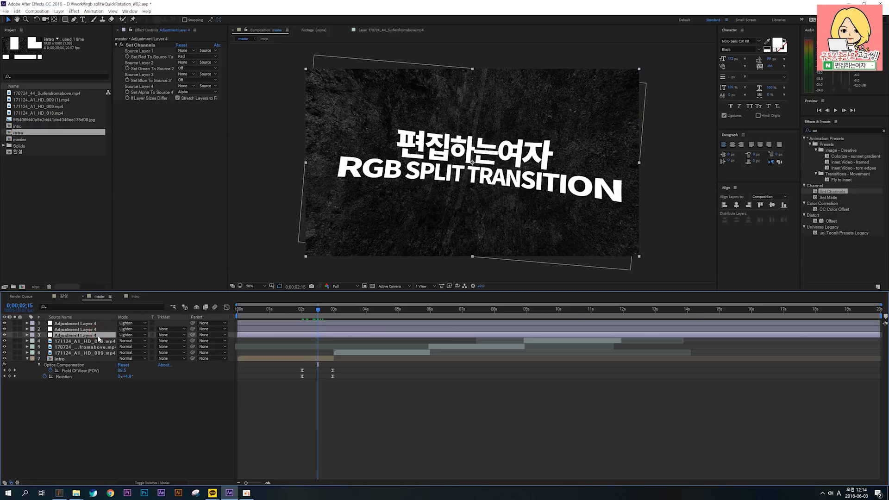
pyautogui.click(86, 388)
pyautogui.click(93, 334)
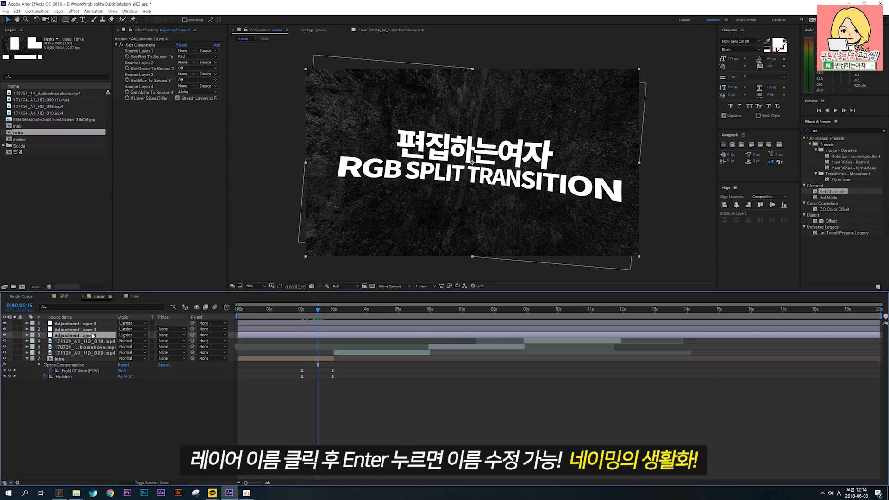
pyautogui.press('Return')
pyautogui.write('red')
pyautogui.press('Return')
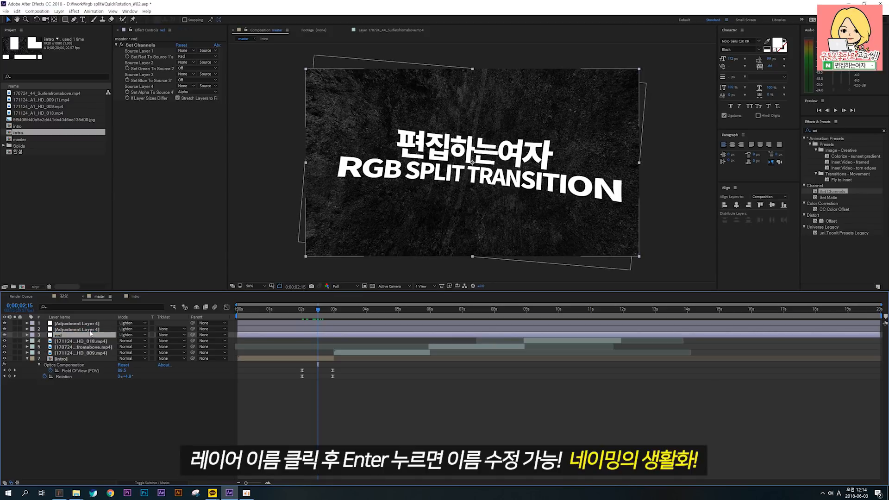
# Rename the green-only adjustment layer as "green" and the blue-only adjustment layer as "blue".
pyautogui.click(91, 330)
pyautogui.press('Return')
pyautogui.write('green')
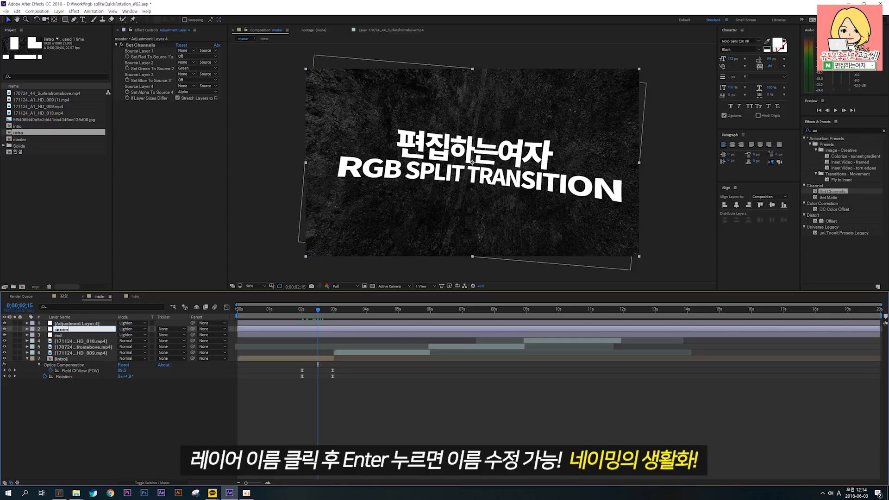
pyautogui.press('Return')
pyautogui.click(91, 323)
pyautogui.press('Return')
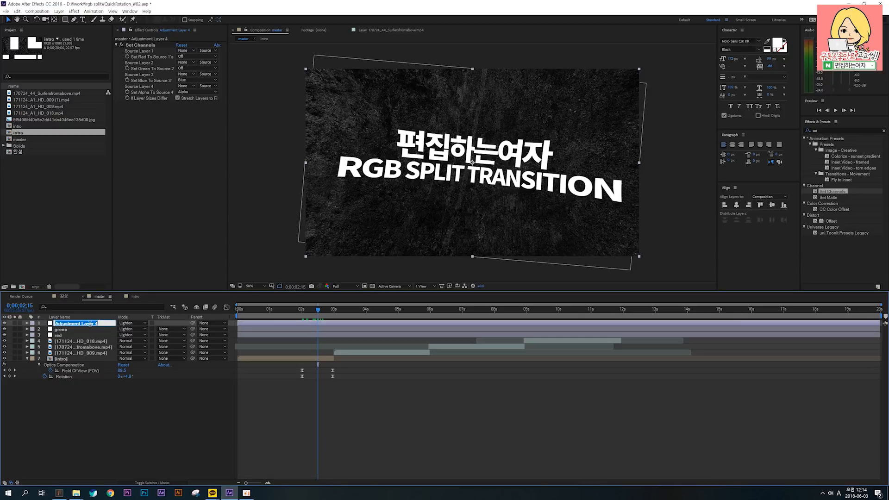
pyautogui.write('blue')
pyautogui.press('Return')
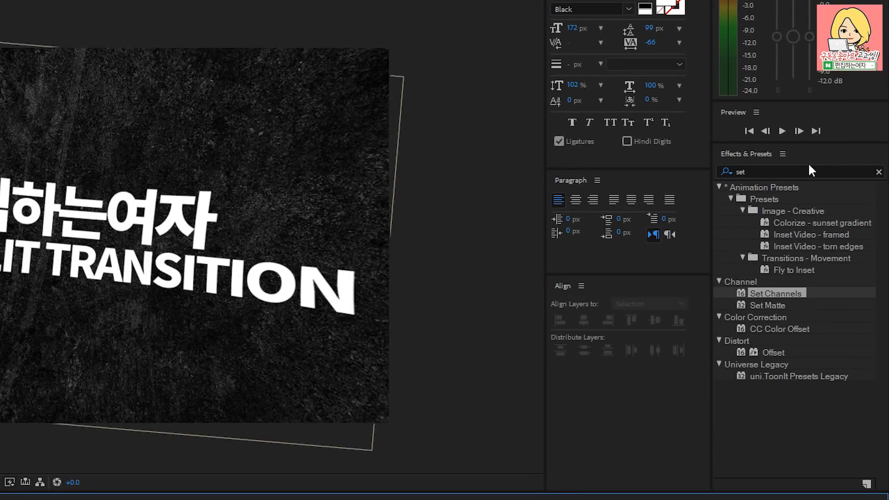
# Search the effects for "trans" and select the Transform effect in the Distort category.
pyautogui.click(849, 131)
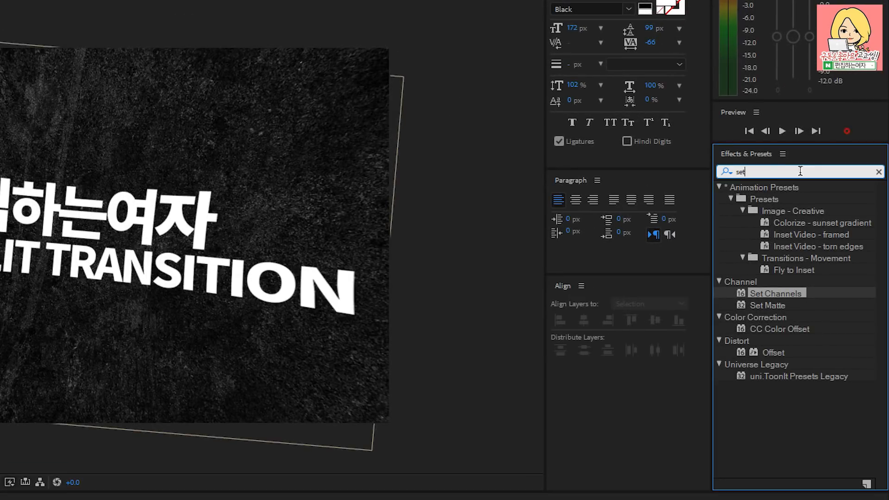
pyautogui.write('trans')
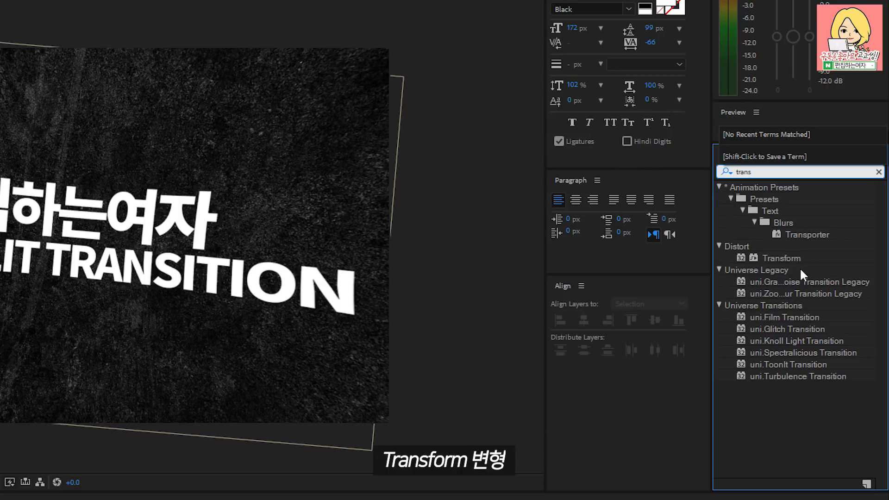
pyautogui.click(791, 258)
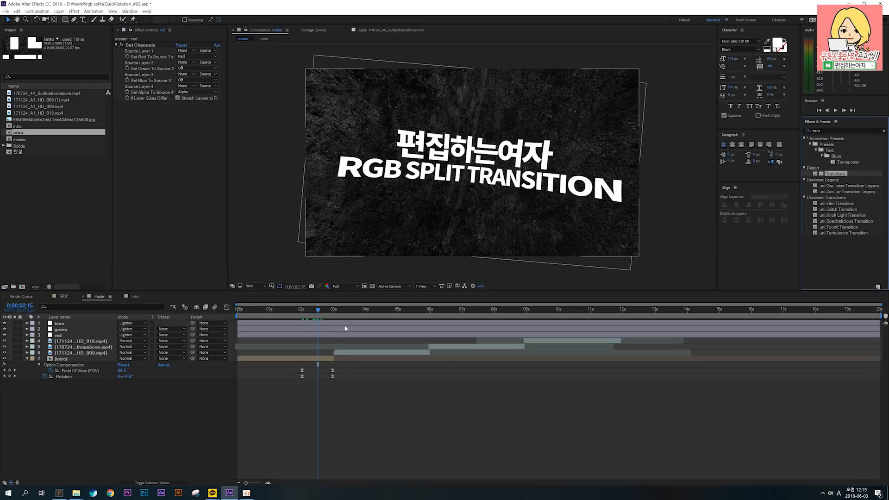
# Try enlarging the red adjustment layer with its own Scale property, and undo the change.
pyautogui.click(311, 336)
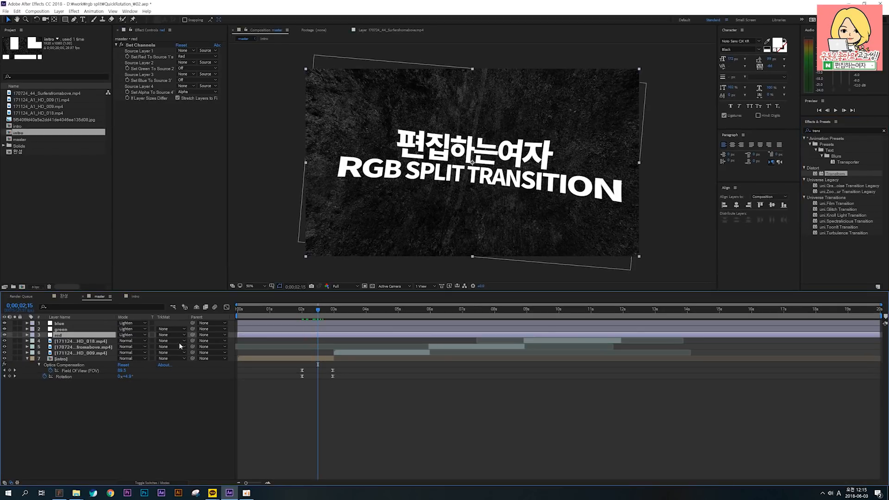
pyautogui.press('s')
pyautogui.moveTo(126, 342); pyautogui.dragTo(148, 345)
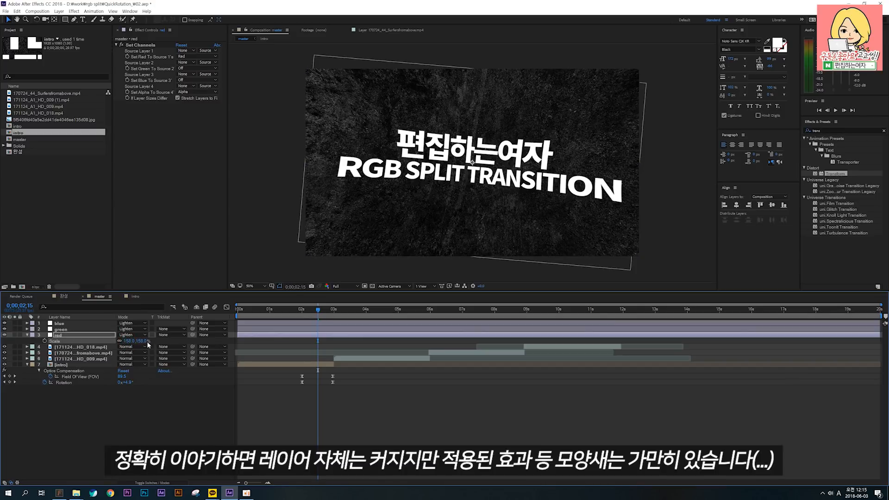
pyautogui.hotkey('ctrl', 'z')
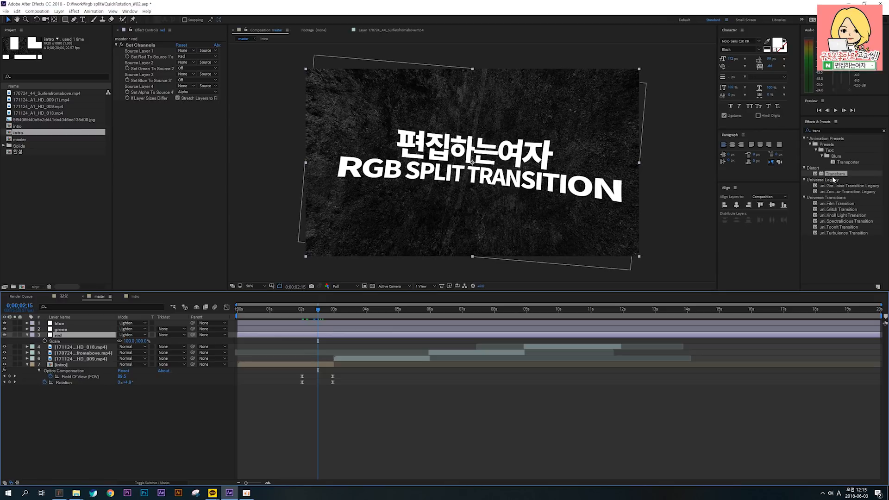
# Apply the Transform effect to the red layer and set the effect's Scale to 110.
pyautogui.moveTo(833, 180); pyautogui.dragTo(98, 339)
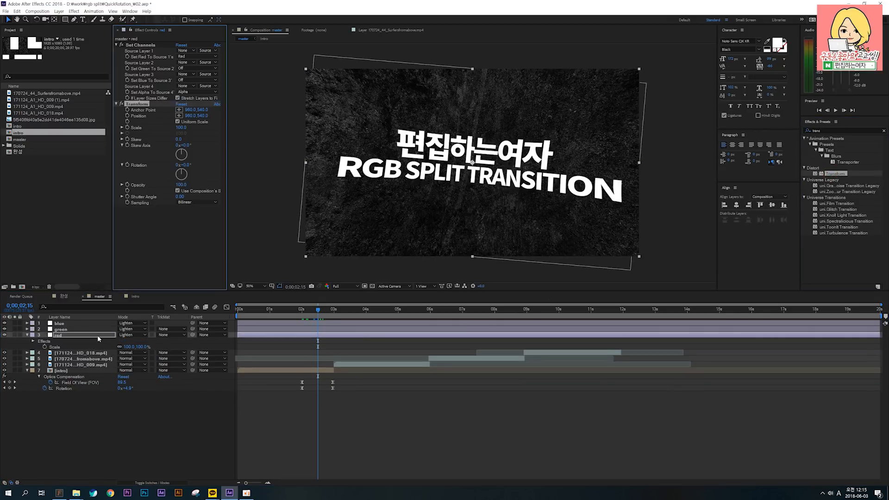
pyautogui.click(181, 127)
pyautogui.write('110')
pyautogui.press('Return')
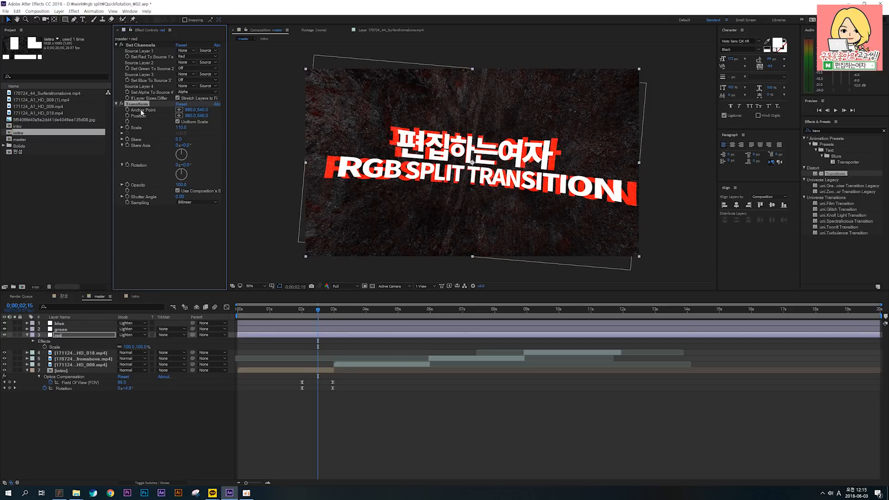
# Apply the Transform effect to the green layer and set the effect's Scale to 105.
pyautogui.click(313, 329)
pyautogui.moveTo(838, 174); pyautogui.dragTo(318, 330)
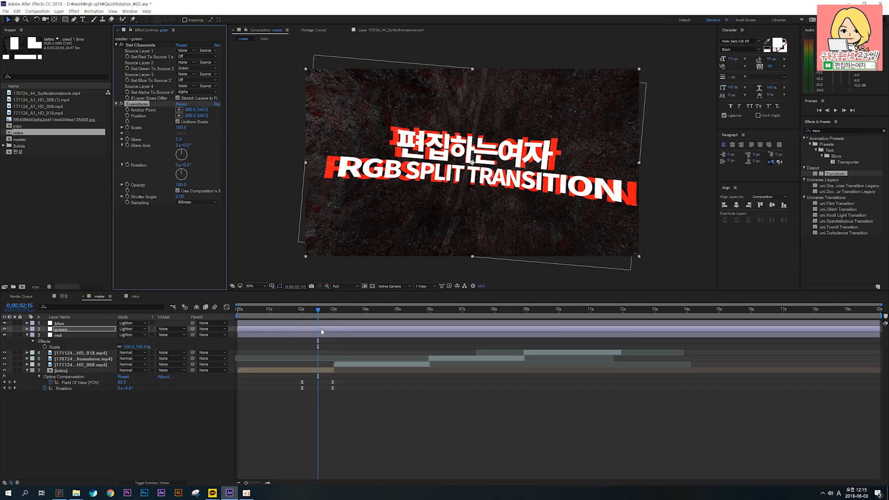
pyautogui.click(180, 127)
pyautogui.write('105')
pyautogui.press('Return')
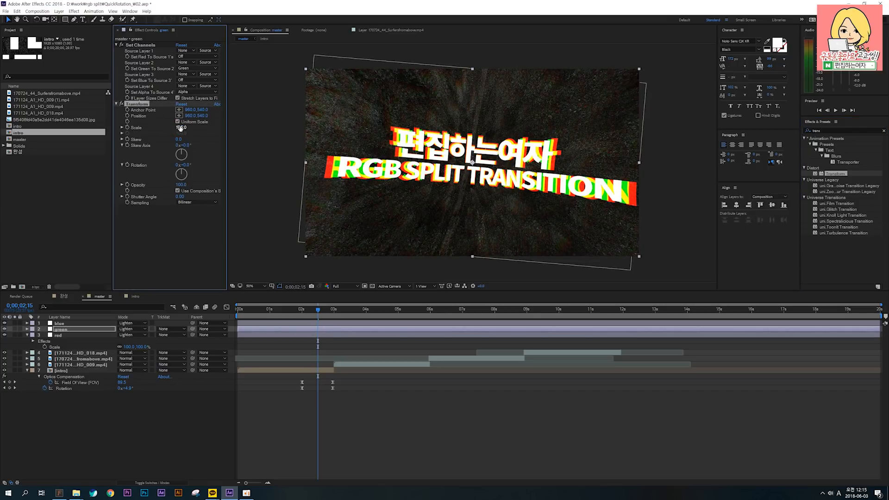
# Apply the Transform effect to the blue layer and set the effect's Scale to 103.
pyautogui.click(332, 324)
pyautogui.moveTo(840, 178); pyautogui.dragTo(321, 323)
pyautogui.click(181, 127)
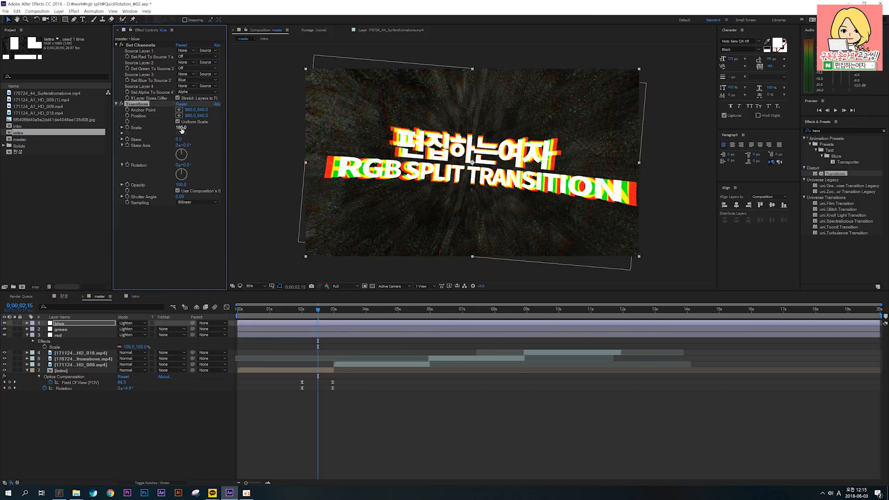
pyautogui.write('103')
pyautogui.press('Return')
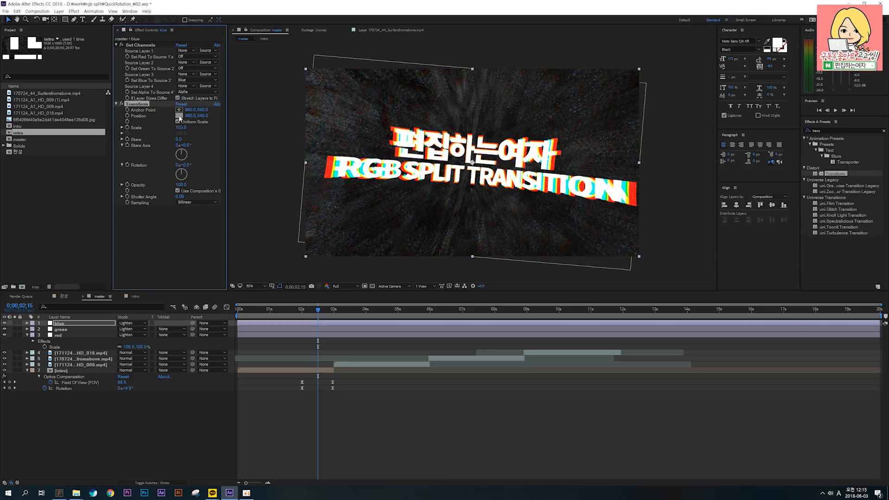
# Increase the Transform effect's Scale on the red layer to 115.
pyautogui.click(85, 306)
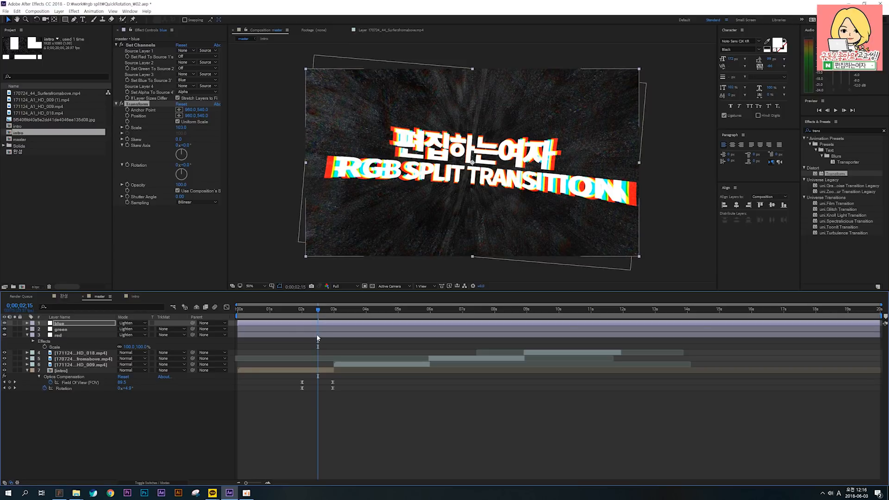
pyautogui.click(317, 336)
pyautogui.click(181, 128)
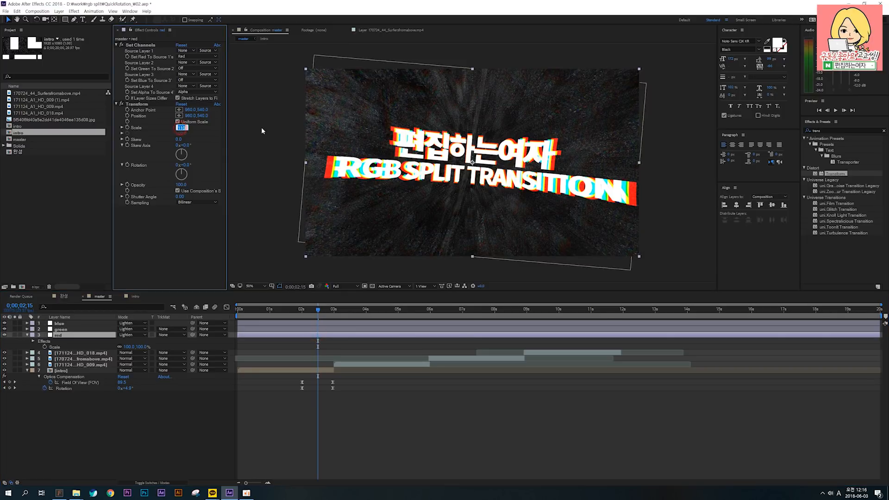
pyautogui.write('115')
pyautogui.press('Return')
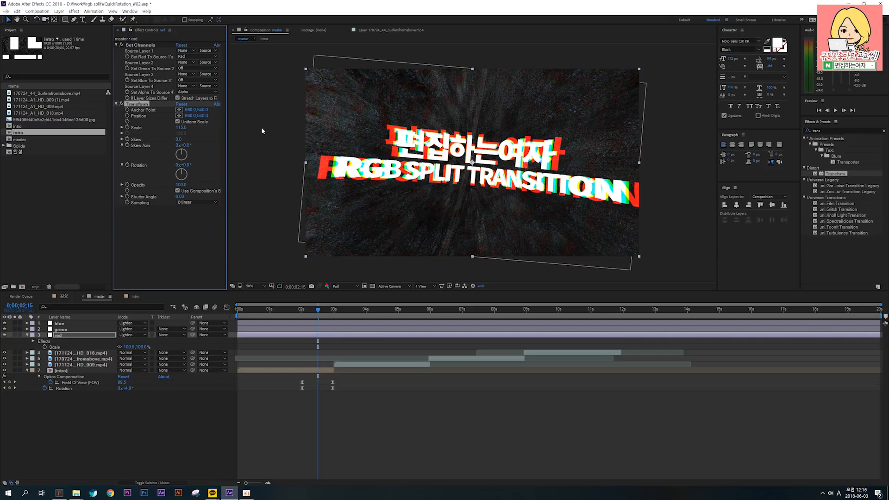
# Increase the Transform effect's Scale to 110 on the green layer and 105 on the blue layer.
pyautogui.click(310, 329)
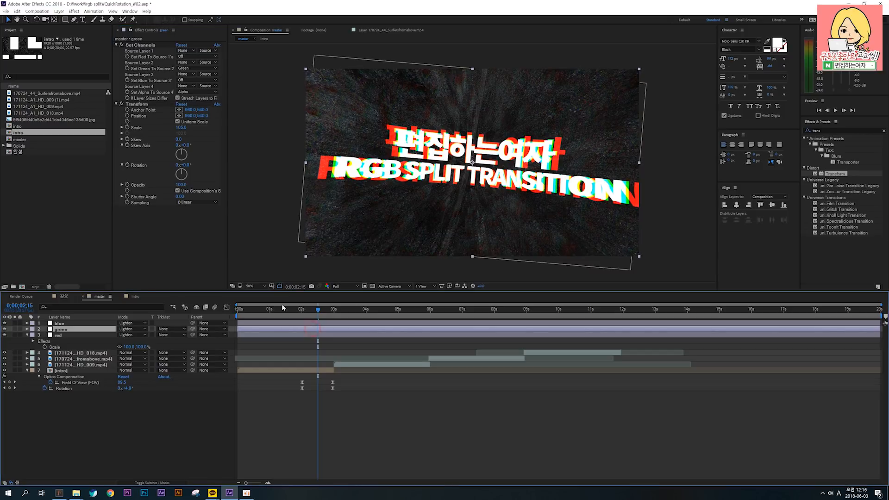
pyautogui.click(181, 129)
pyautogui.write('110')
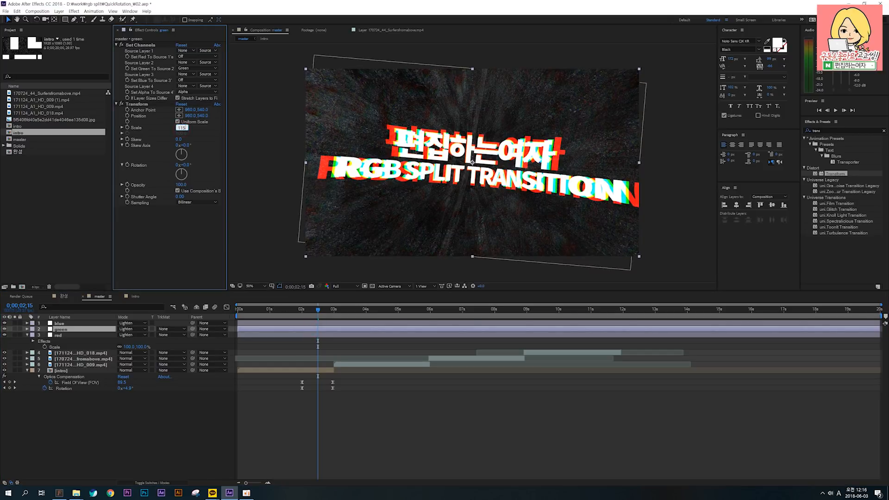
pyautogui.press('Return')
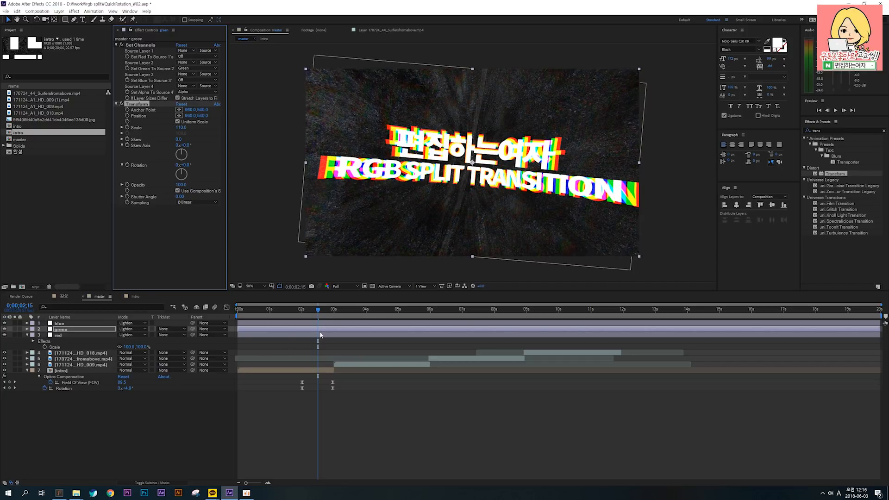
pyautogui.hotkey('ctrl', 'Up')
pyautogui.moveTo(180, 136); pyautogui.dragTo(183, 130)
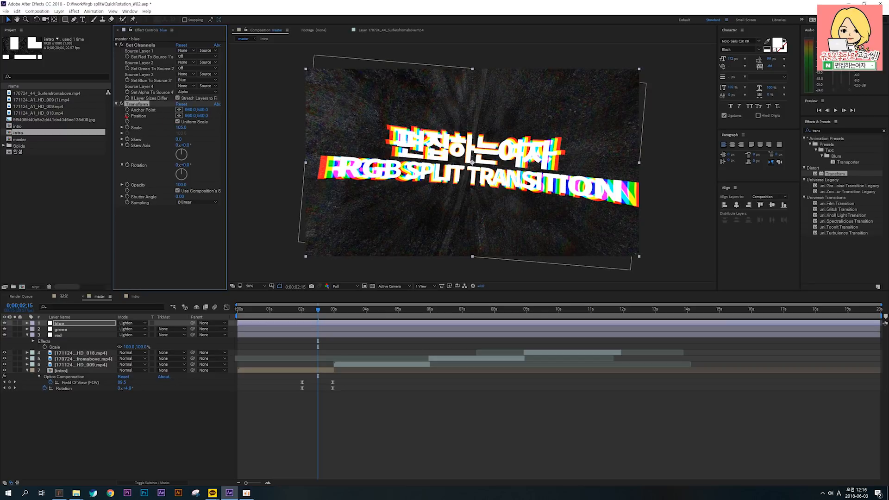
# Review the RGB split on the title between 0;00;02;00 and 0;00;02;04.
pyautogui.moveTo(120, 117)
pyautogui.mouseDown()
pyautogui.moveTo(199, 134)
pyautogui.moveTo(226, 125)
pyautogui.mouseUp()
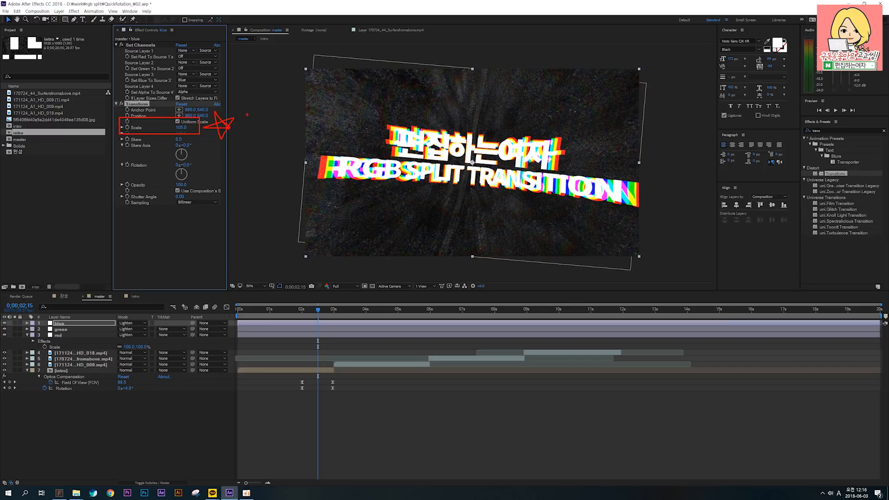
pyautogui.press('Escape')
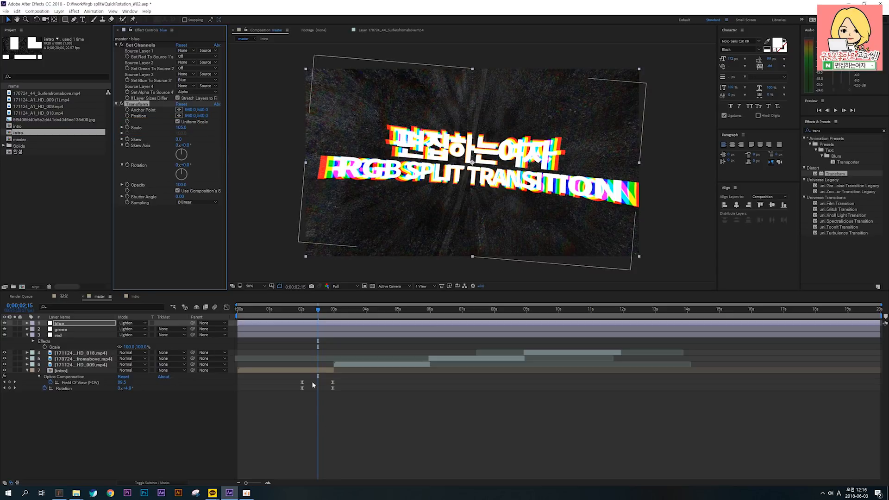
pyautogui.click(301, 310)
pyautogui.moveTo(301, 313)
pyautogui.mouseDown()
pyautogui.moveTo(364, 315)
pyautogui.moveTo(306, 310)
pyautogui.mouseUp()
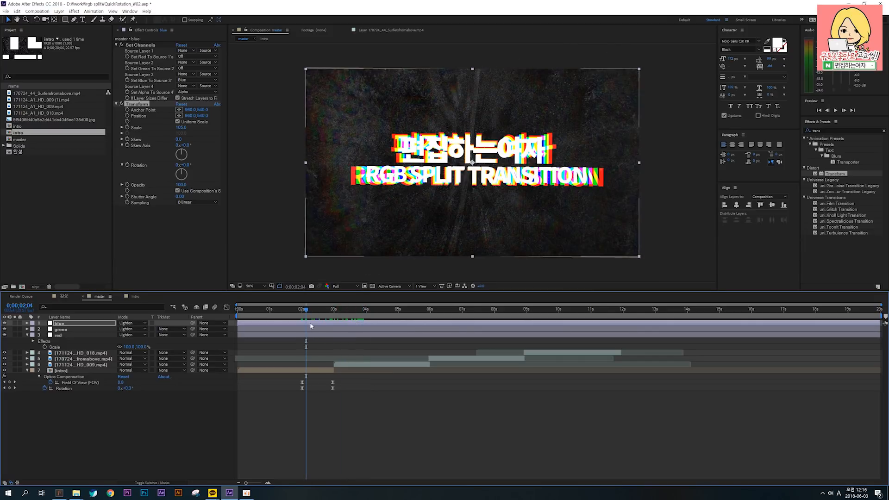
# Set Opacity to 0% on the red, green and blue layers at 0;00;02;00 and start keyframing it.
pyautogui.click(302, 310)
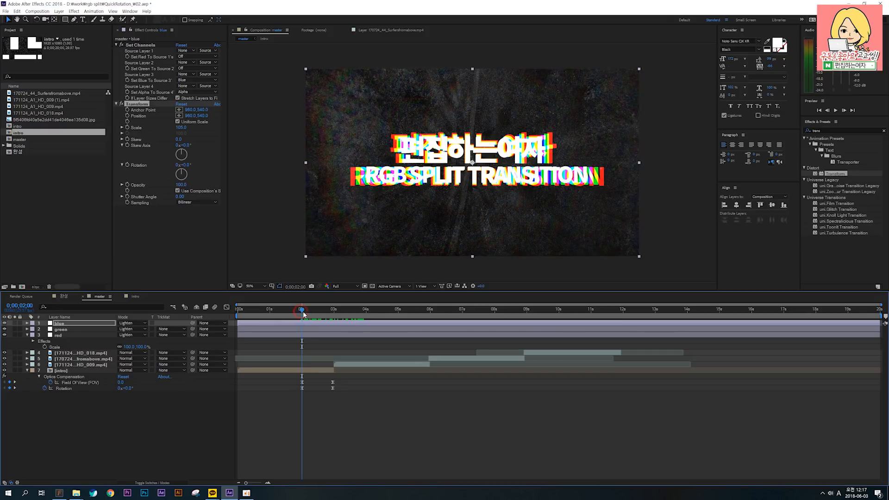
pyautogui.keyDown('shift'); pyautogui.click(82, 336); pyautogui.keyUp('shift')
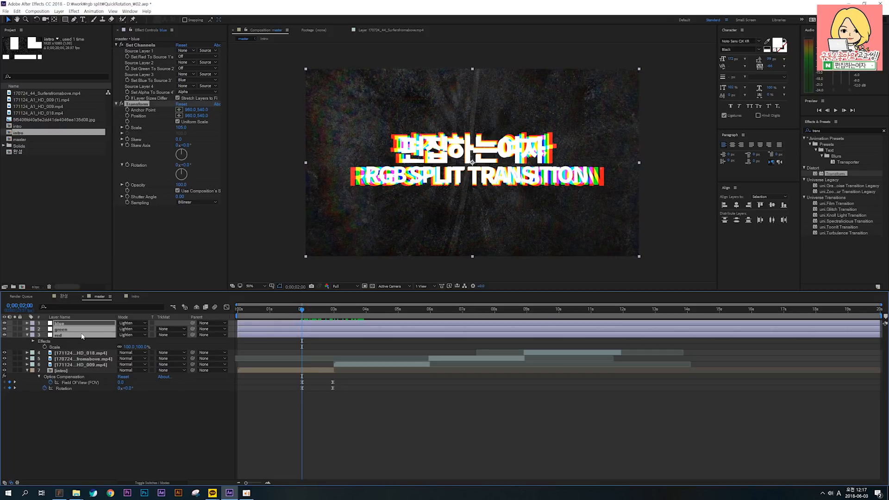
pyautogui.press('t')
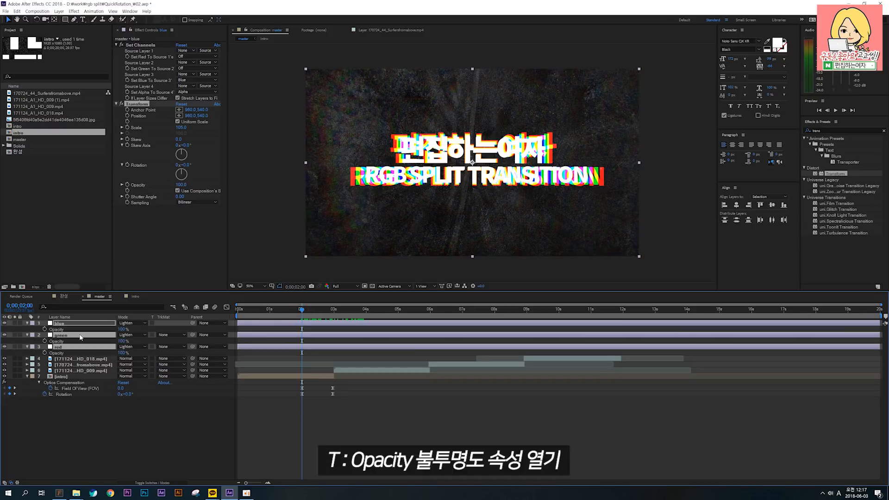
pyautogui.click(123, 329)
pyautogui.write('0')
pyautogui.press('Return')
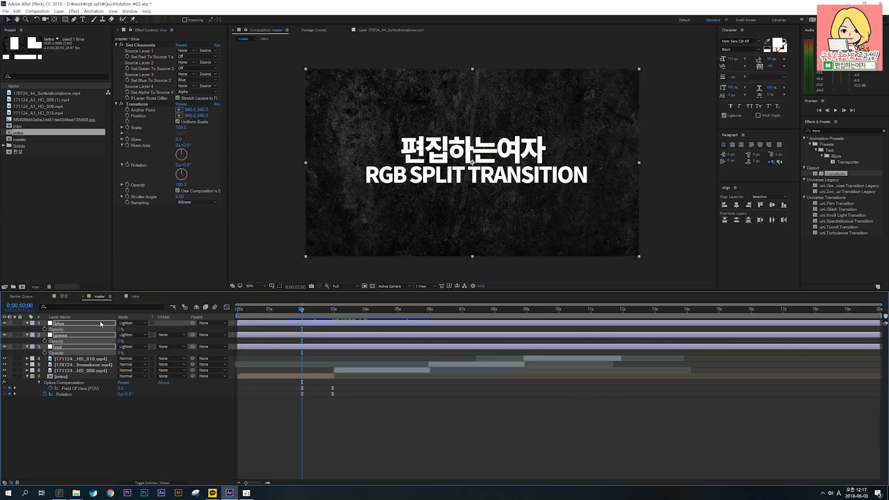
pyautogui.click(45, 329)
# Keyframe the Opacity of the three colour layers to 100% at 0;00;02;29.
pyautogui.moveTo(308, 312); pyautogui.dragTo(331, 313)
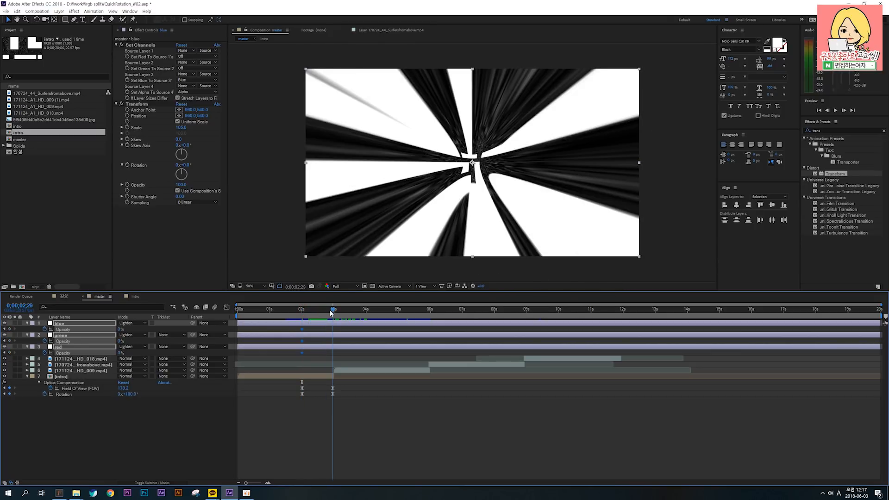
pyautogui.click(121, 329)
pyautogui.write('100')
pyautogui.press('Return')
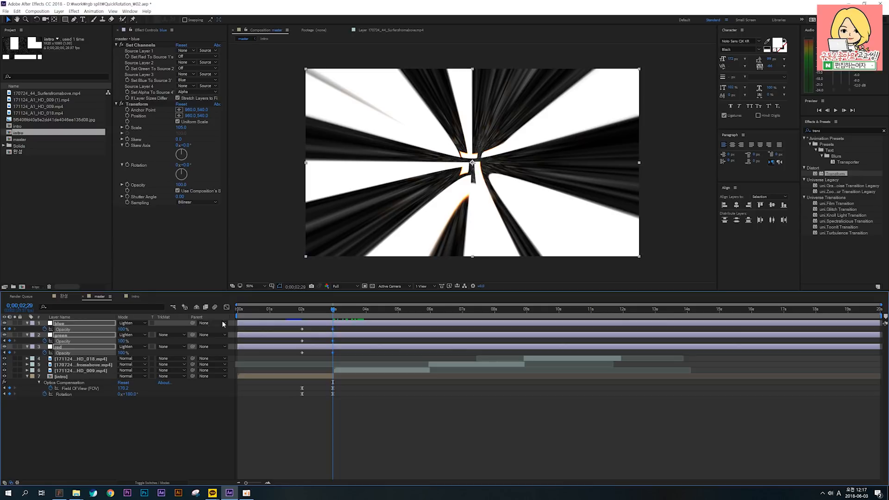
# Keyframe the three colour layers' Opacity to 0% at 0;00;04;00, aligned with the HD_009 clip's last Rotation keyframe.
pyautogui.click(352, 370)
pyautogui.press('u')
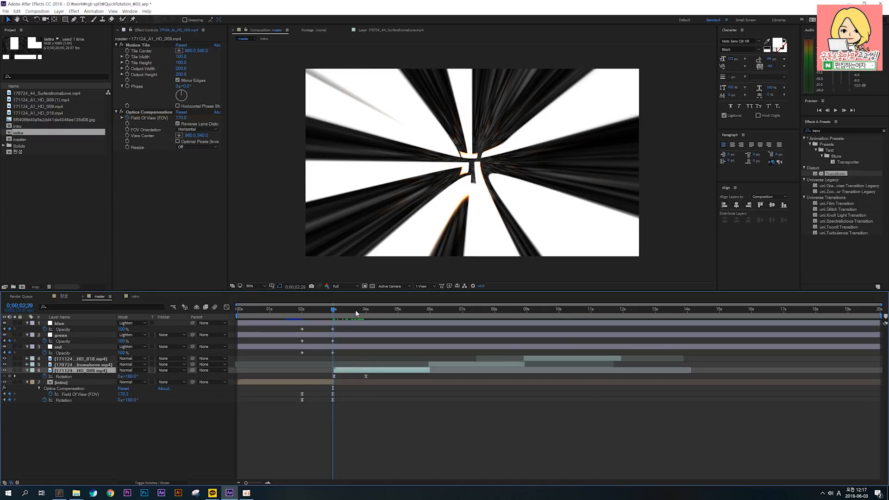
pyautogui.moveTo(357, 310); pyautogui.dragTo(366, 310)
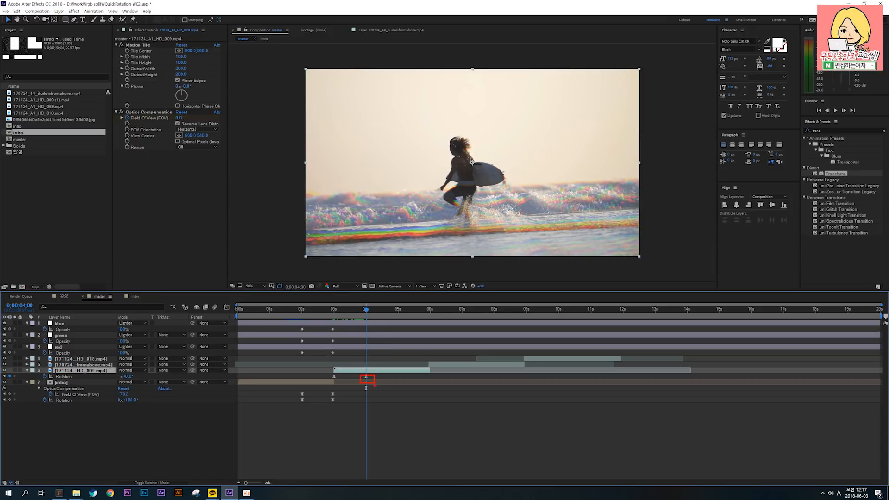
pyautogui.click(95, 322)
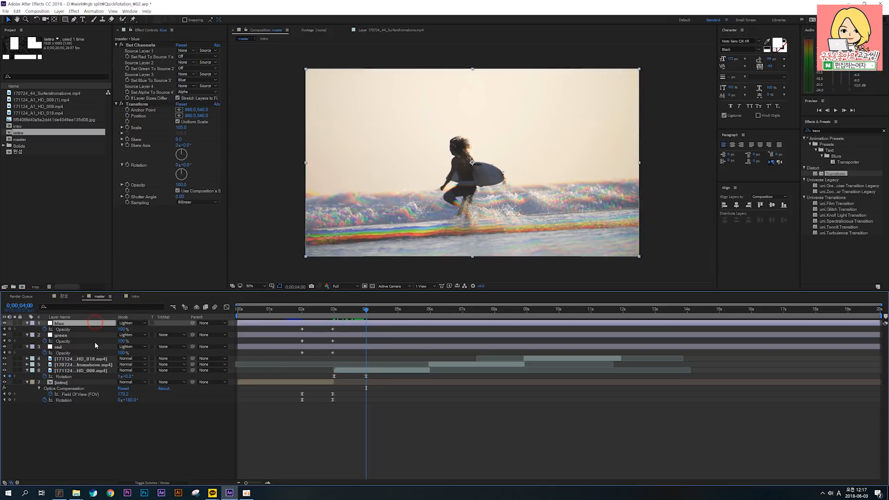
pyautogui.keyDown('ctrl'); pyautogui.click(95, 341); pyautogui.keyUp('ctrl')
pyautogui.keyDown('ctrl'); pyautogui.click(95, 349); pyautogui.keyUp('ctrl')
pyautogui.click(122, 329)
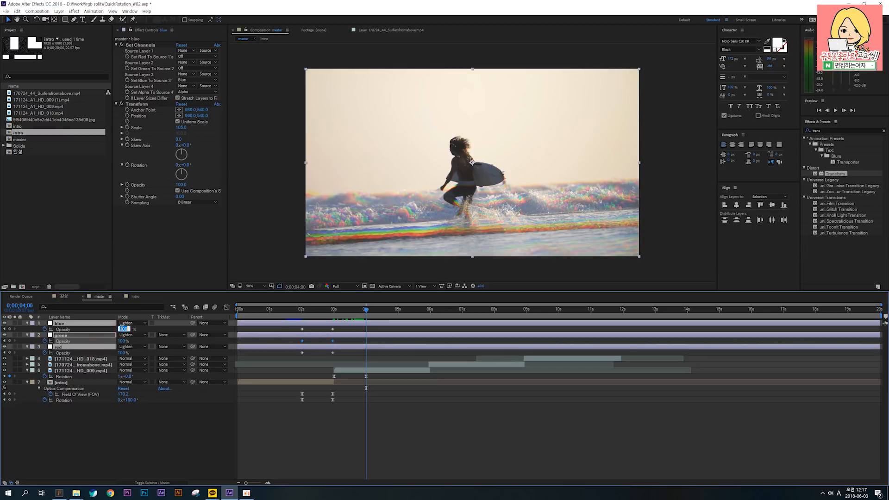
pyautogui.write('0')
pyautogui.press('Return')
# Trim the red, green and blue layers to start at 0;00;02;00 and end at 0;00;04;00.
pyautogui.moveTo(330, 308); pyautogui.dragTo(309, 317)
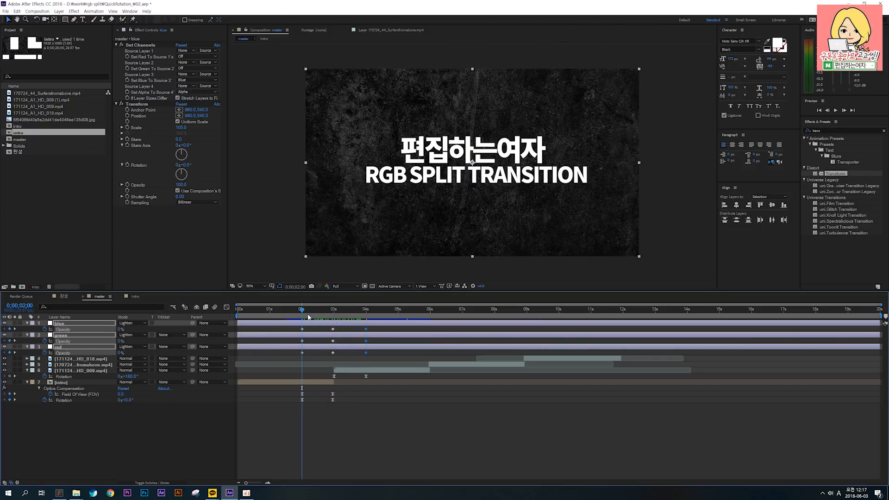
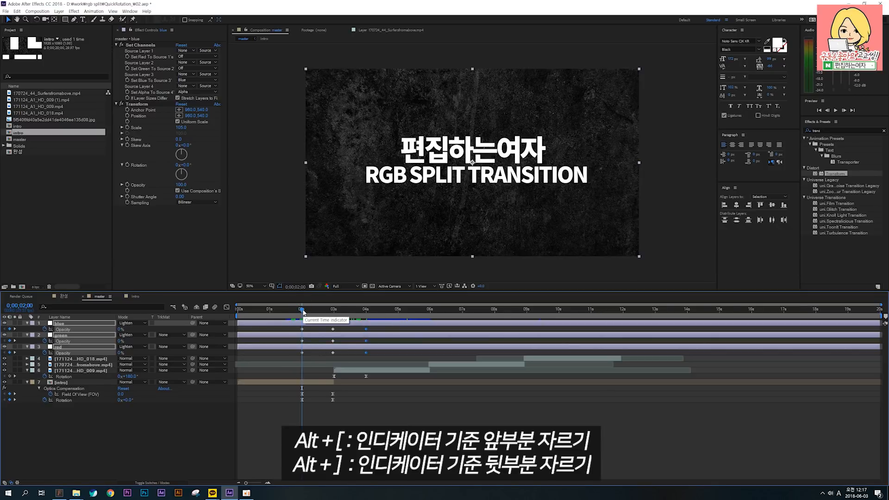
pyautogui.hotkey('alt', '[')
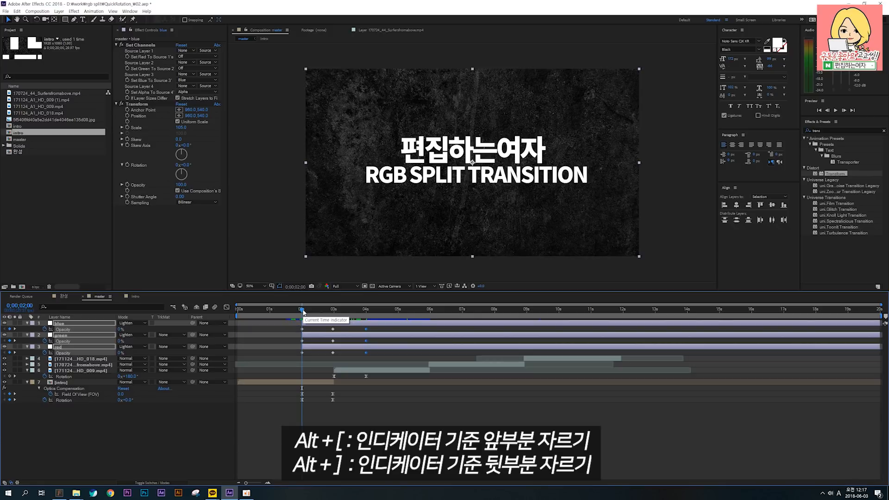
pyautogui.moveTo(303, 312); pyautogui.dragTo(364, 312)
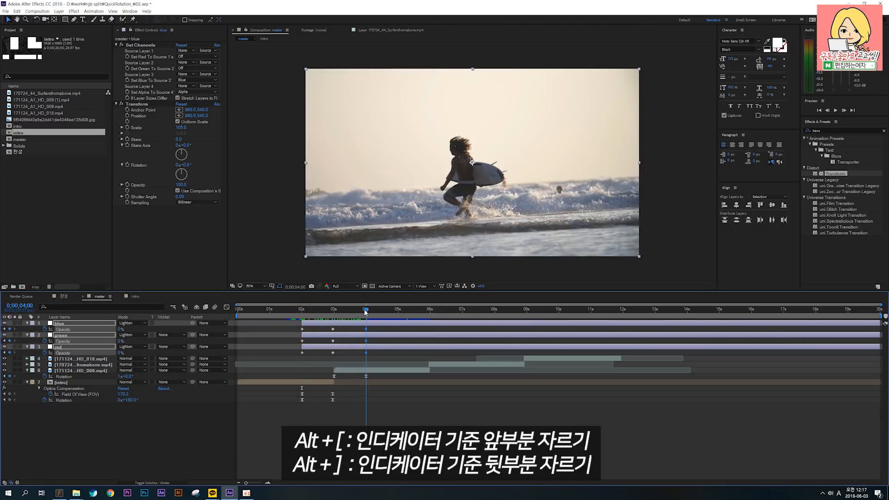
pyautogui.press('pageup')
pyautogui.hotkey('alt', ']')
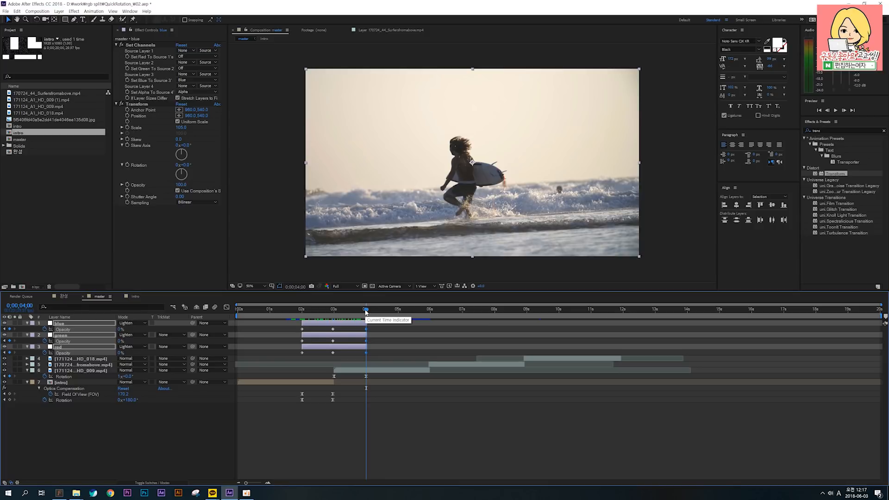
# Add a new adjustment layer above the colour layers and name it blur.
pyautogui.moveTo(355, 310); pyautogui.dragTo(320, 310)
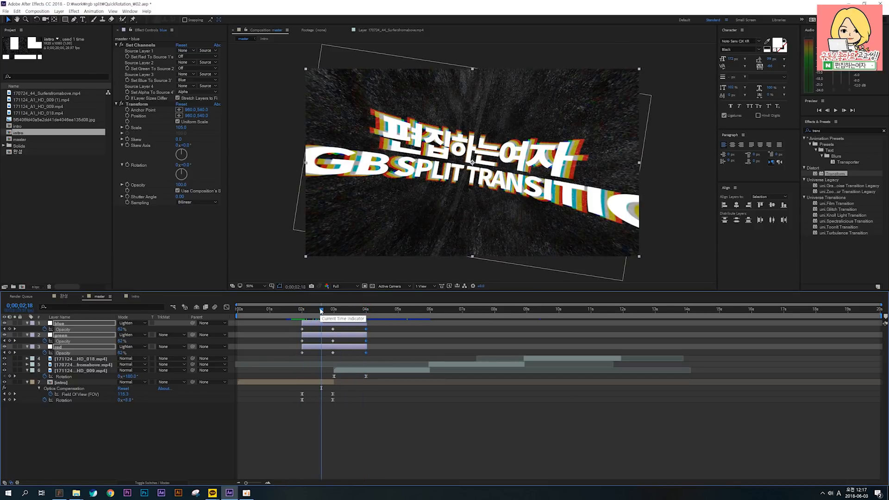
pyautogui.press('F2')
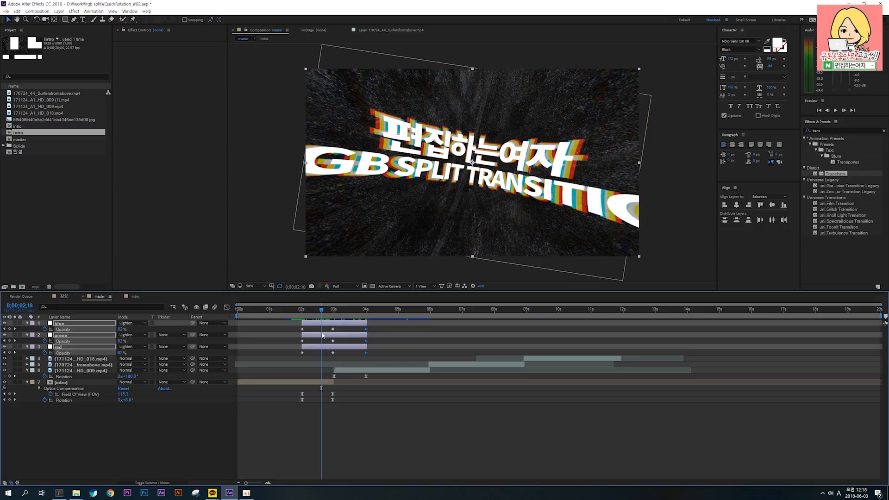
pyautogui.click(138, 422)
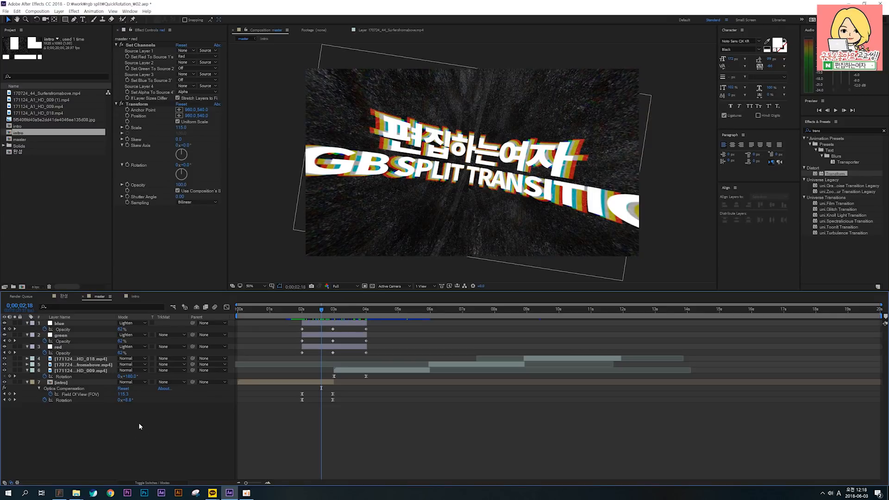
pyautogui.rightClick(145, 416)
pyautogui.moveTo(222, 343)
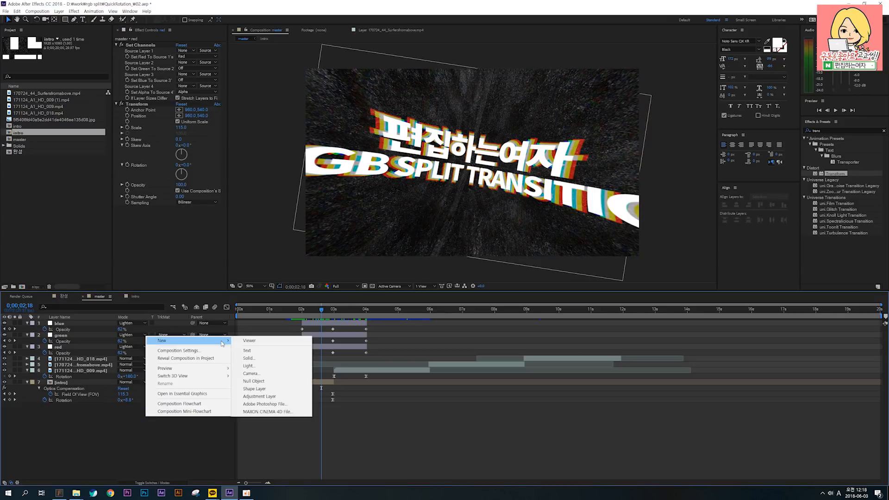
pyautogui.click(282, 394)
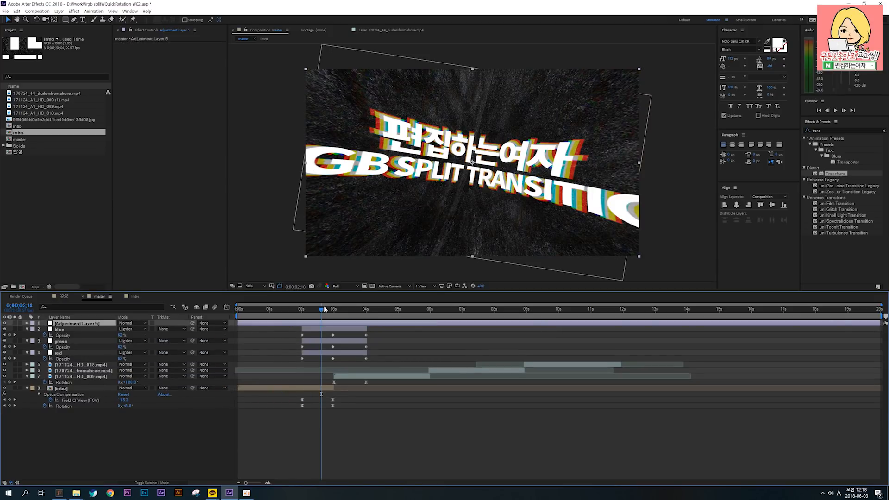
pyautogui.press('Return')
pyautogui.write('bl')
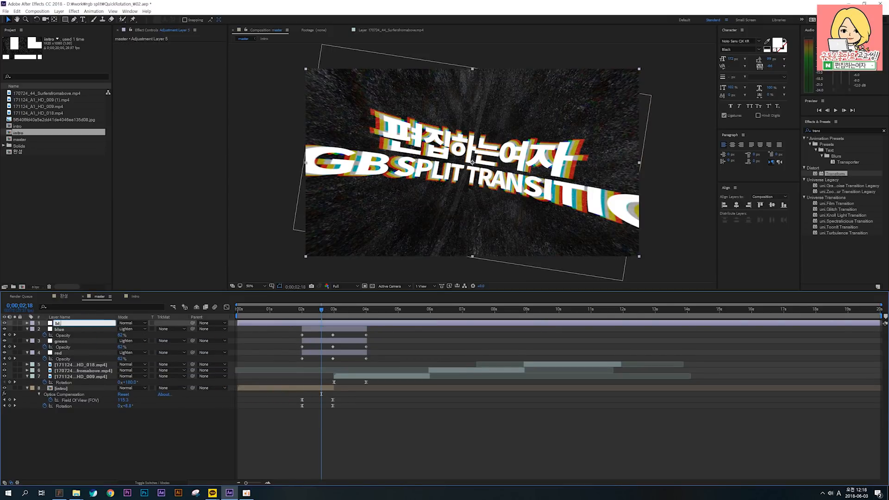
pyautogui.write('ur')
pyautogui.press('Return')
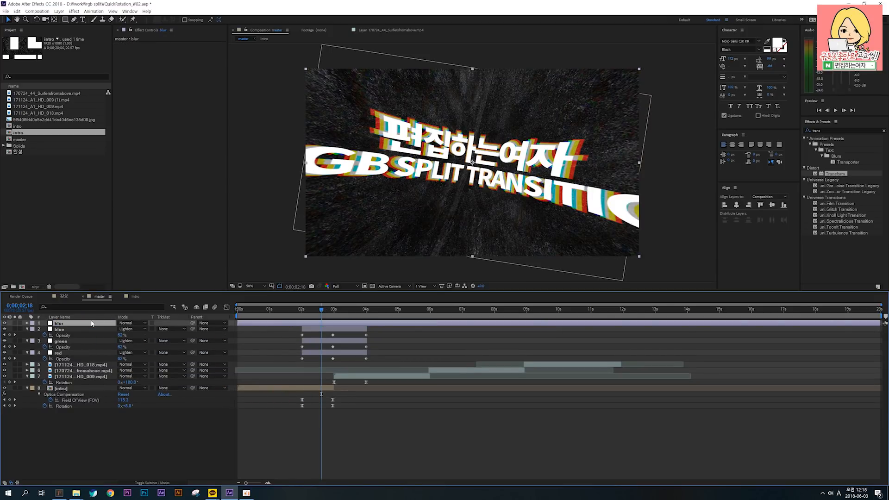
# Trim the blur layer to the same span as the colour layers, from 0;00;02;00 to 0;00;04;00.
pyautogui.click(301, 309)
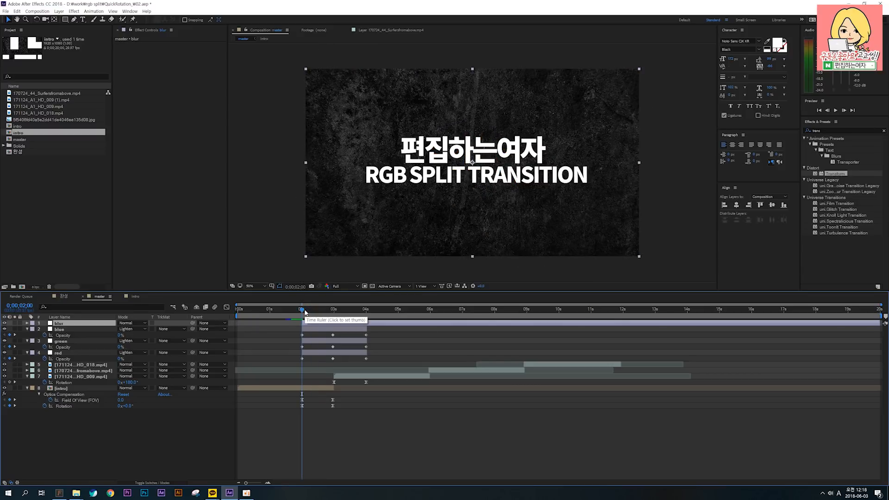
pyautogui.moveTo(305, 312); pyautogui.dragTo(334, 312)
pyautogui.hotkey('alt', ']')
# Apply CC Radial Blur to the blur layer and set its Type to Rotate.
pyautogui.click(828, 130)
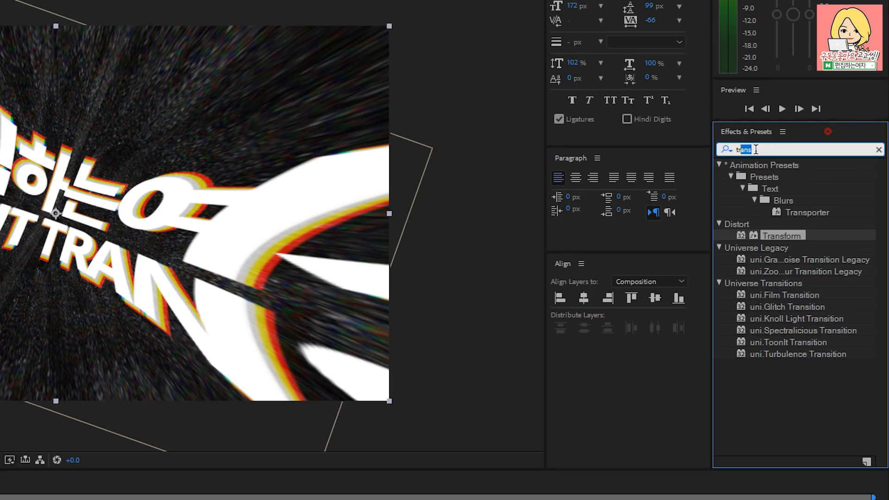
pyautogui.write('cc radial')
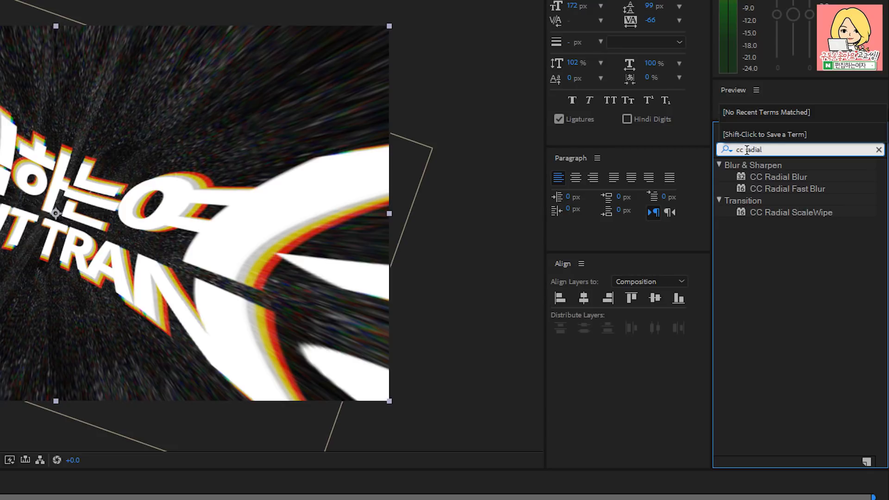
pyautogui.click(790, 181)
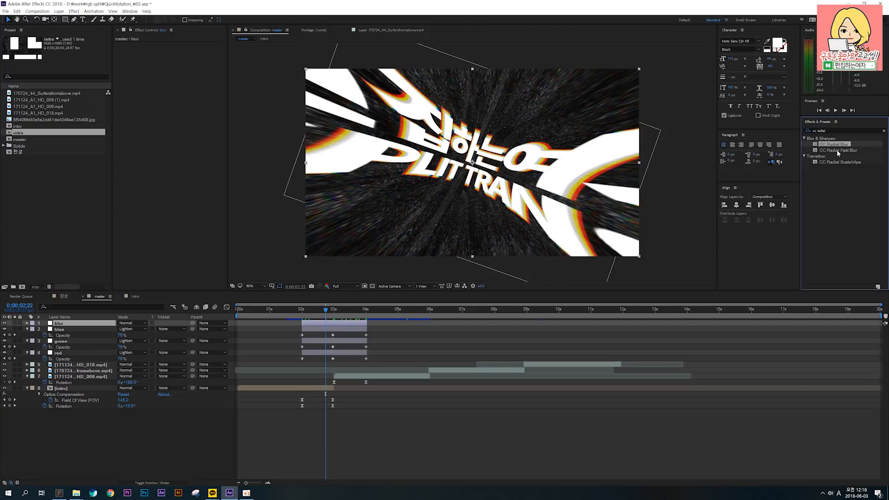
pyautogui.moveTo(783, 176); pyautogui.dragTo(343, 329)
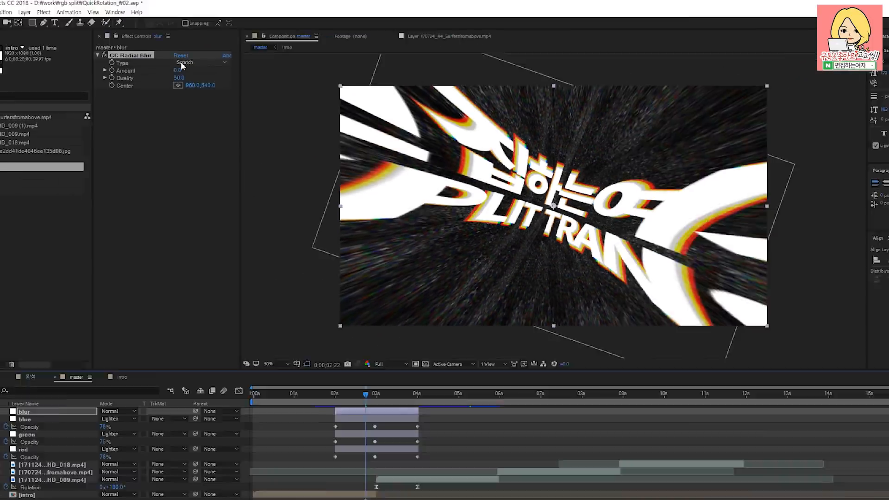
pyautogui.click(194, 50)
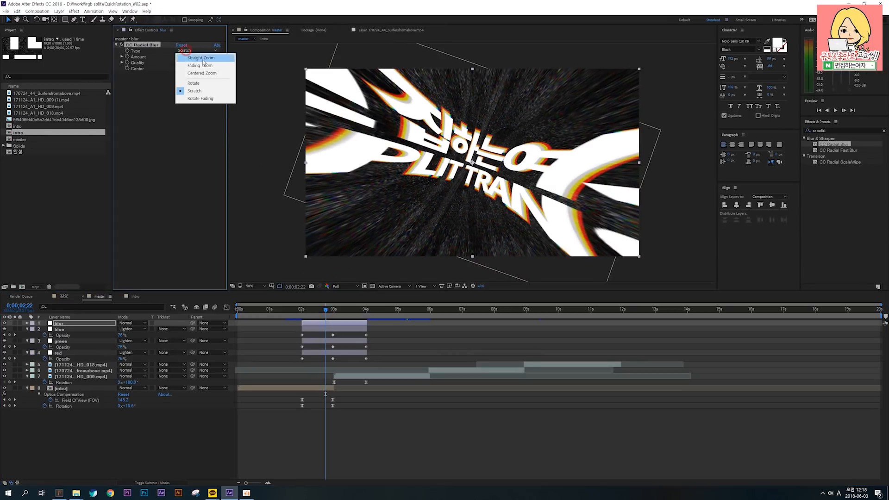
pyautogui.click(202, 84)
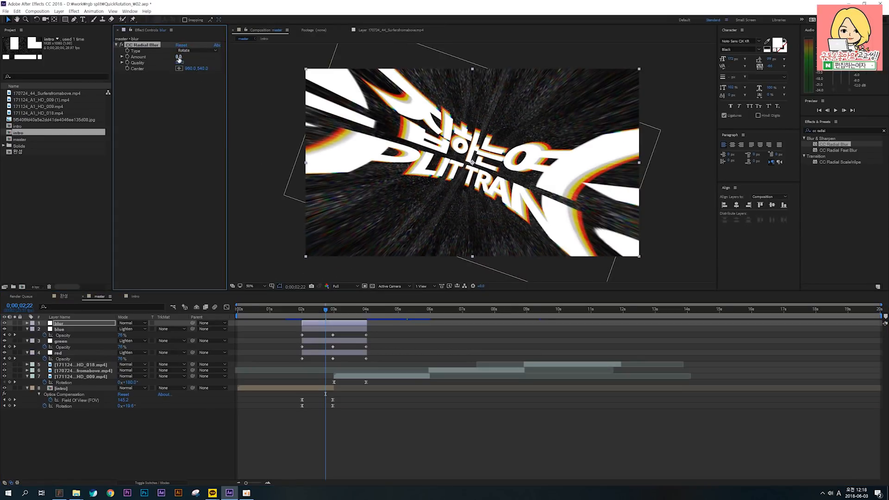
# Set the CC Radial Blur Amount on the blur layer to 7.
pyautogui.moveTo(178, 56)
pyautogui.mouseDown()
pyautogui.moveTo(206, 58)
pyautogui.moveTo(178, 56)
pyautogui.mouseUp()
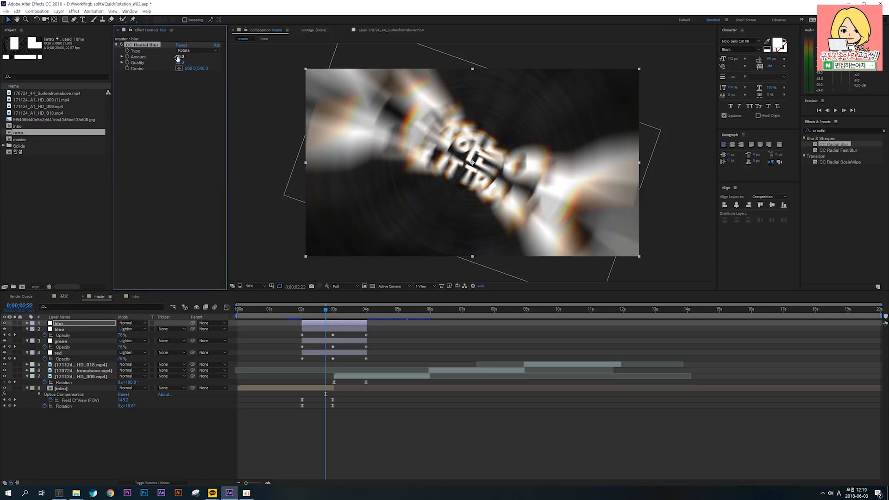
pyautogui.click(177, 56)
pyautogui.write('7')
pyautogui.press('Return')
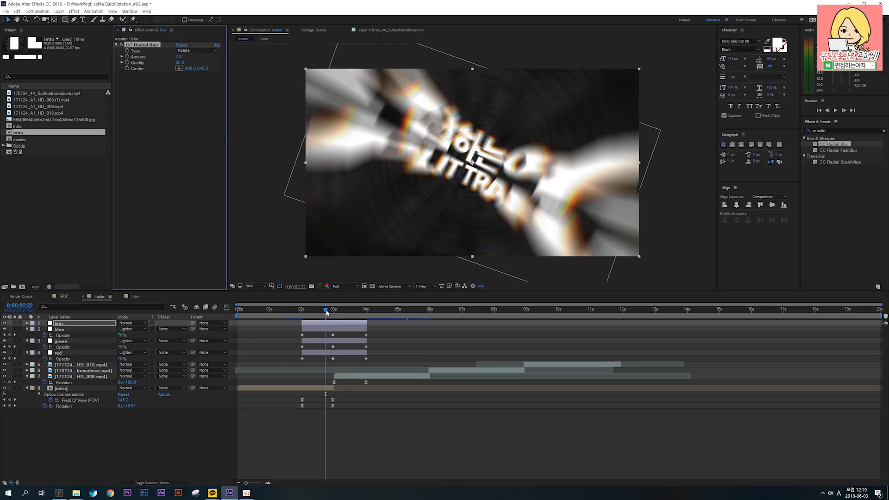
# Add a keyframe for the CC Radial Blur Amount at 0;00;02;29 and show the blur layer's keyframes.
pyautogui.moveTo(327, 313); pyautogui.dragTo(331, 313)
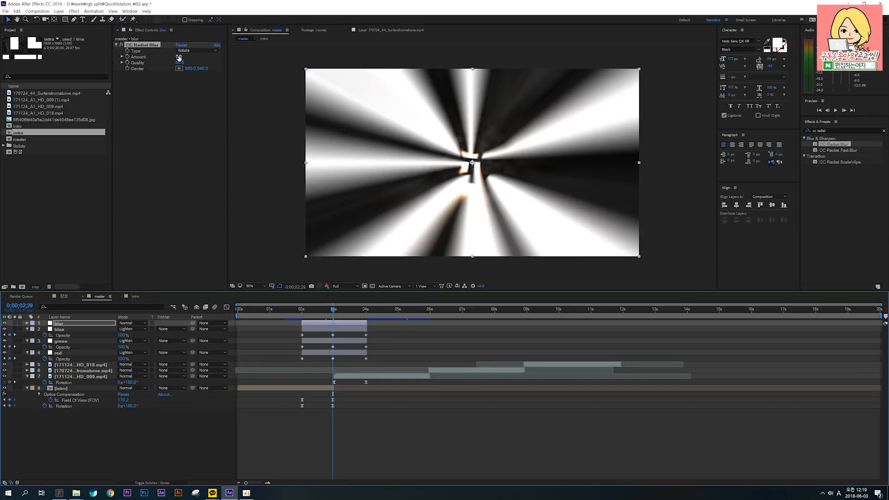
pyautogui.click(128, 57)
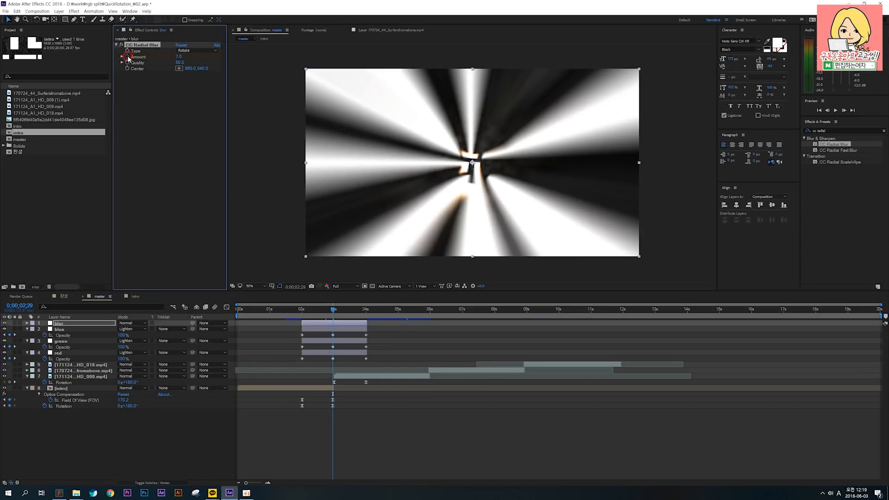
pyautogui.press('u')
pyautogui.click(333, 335)
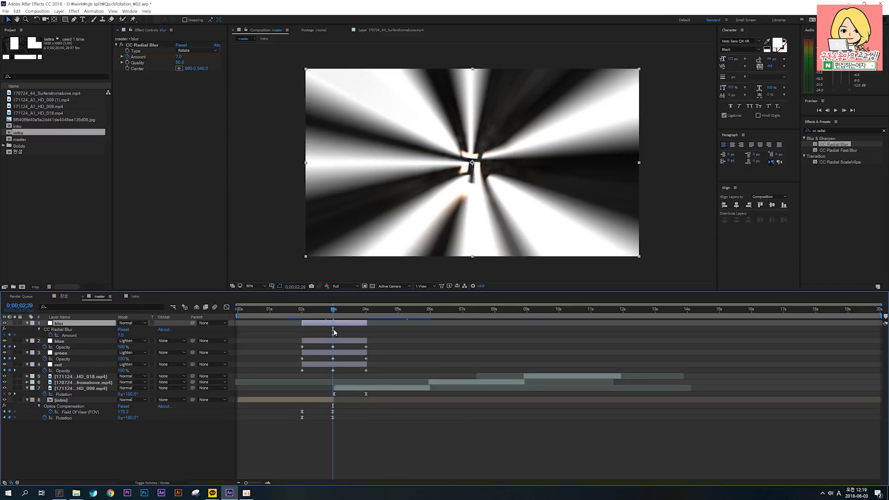
# Keyframe the blur layer's CC Radial Blur Amount to 0 at both 0;00;02;00 and 0;00;04;00.
pyautogui.moveTo(331, 310); pyautogui.dragTo(302, 312)
pyautogui.click(179, 56)
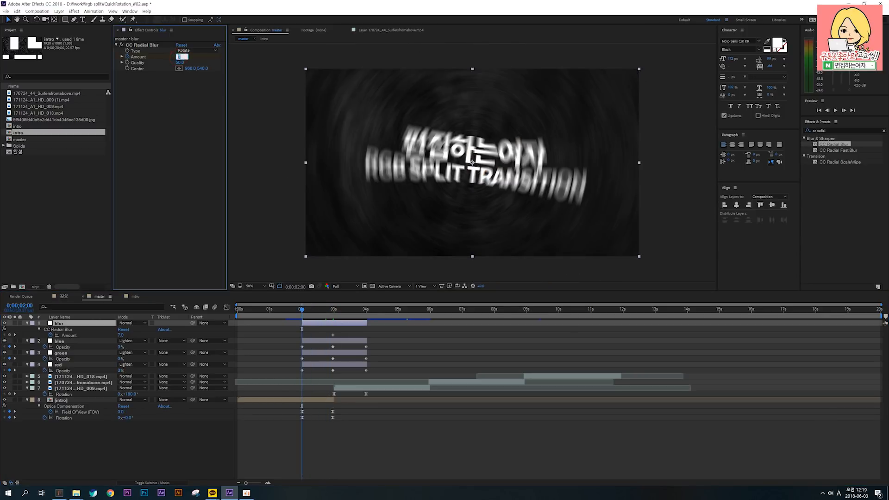
pyautogui.write('0')
pyautogui.press('Return')
pyautogui.moveTo(301, 309); pyautogui.dragTo(366, 310)
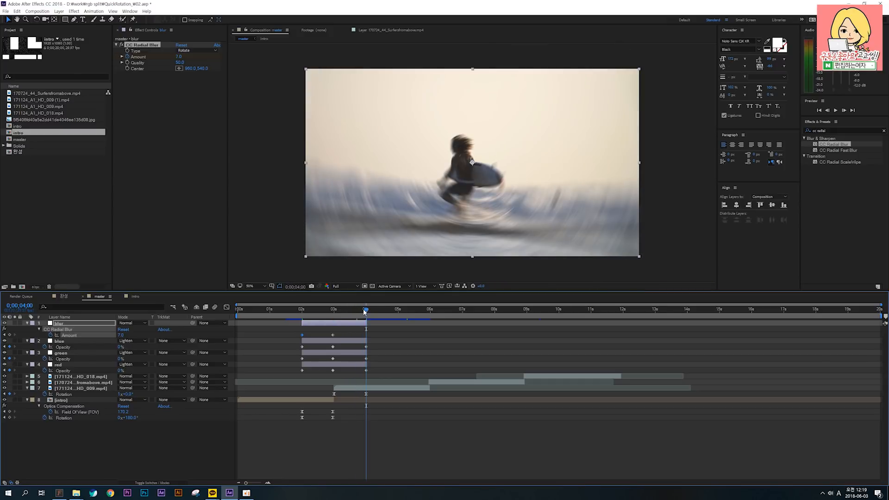
pyautogui.click(178, 57)
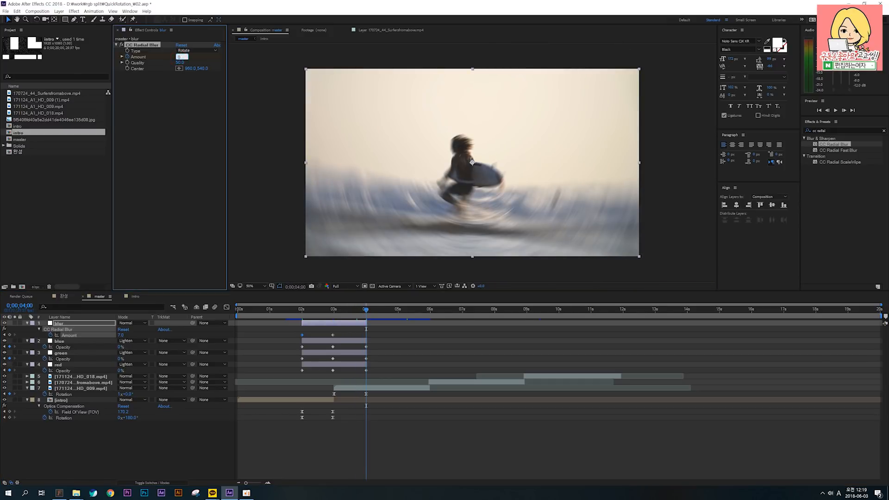
pyautogui.write('0')
pyautogui.press('Return')
# Scrub through the first transition to check the rotation, colour split and radial blur.
pyautogui.click(302, 310)
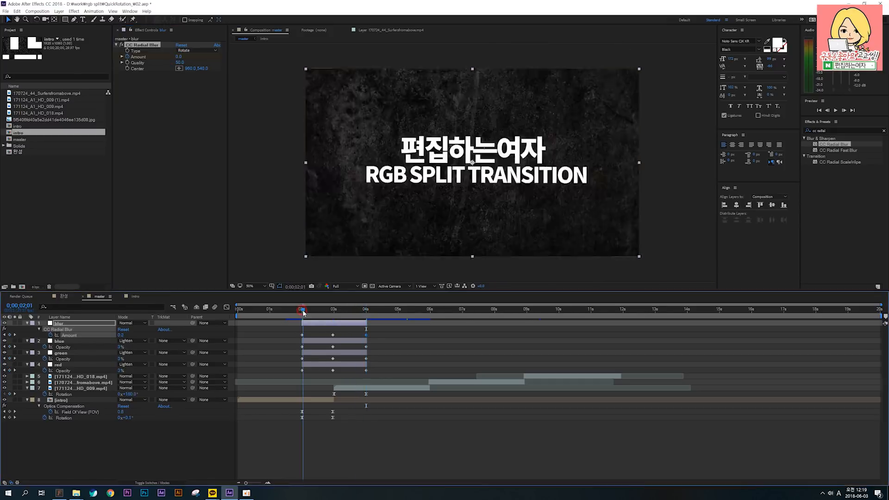
pyautogui.moveTo(304, 312); pyautogui.dragTo(363, 316)
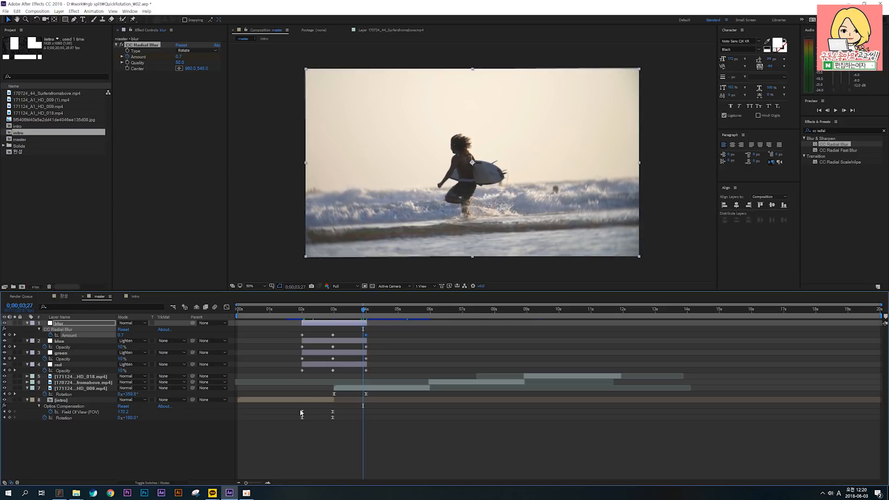
pyautogui.click(293, 309)
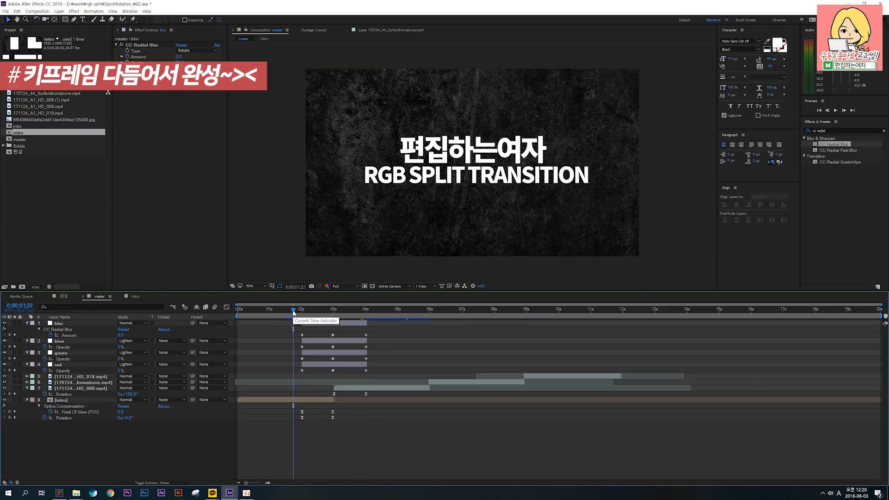
pyautogui.moveTo(293, 313); pyautogui.dragTo(292, 313)
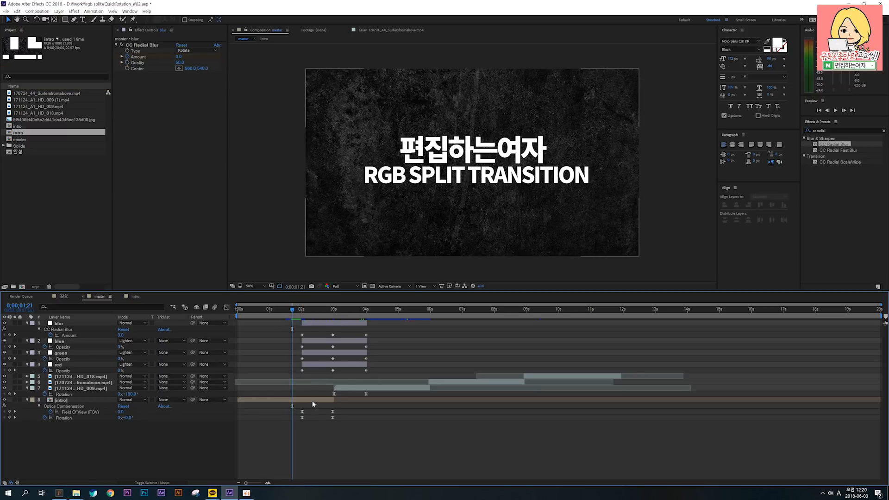
pyautogui.moveTo(293, 310); pyautogui.dragTo(360, 309)
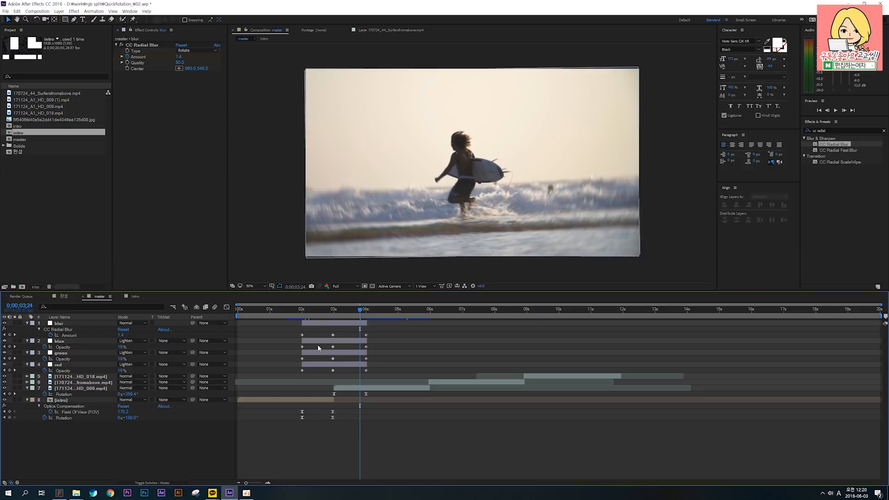
# Move the first blur Amount and colour-layer Opacity keyframes to about midway between 2 and 3 seconds.
pyautogui.moveTo(296, 332); pyautogui.dragTo(308, 376)
pyautogui.moveTo(303, 337); pyautogui.dragTo(371, 380)
pyautogui.click(356, 331)
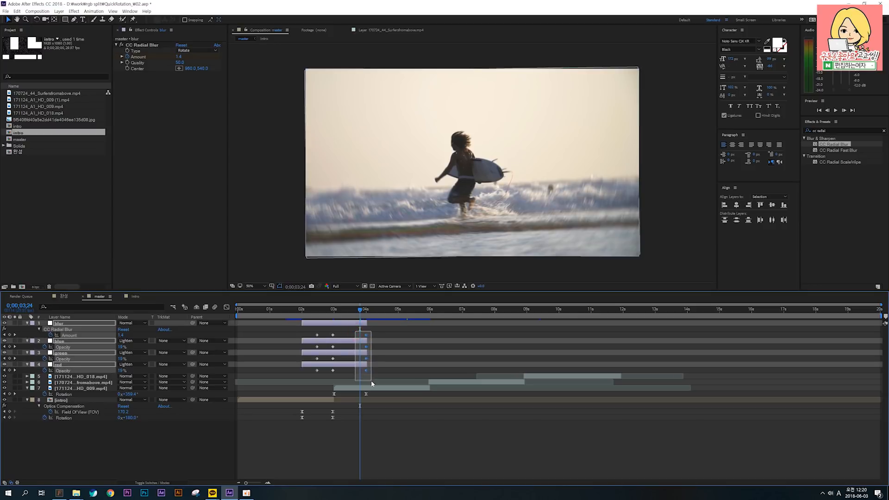
pyautogui.moveTo(366, 334); pyautogui.dragTo(324, 376)
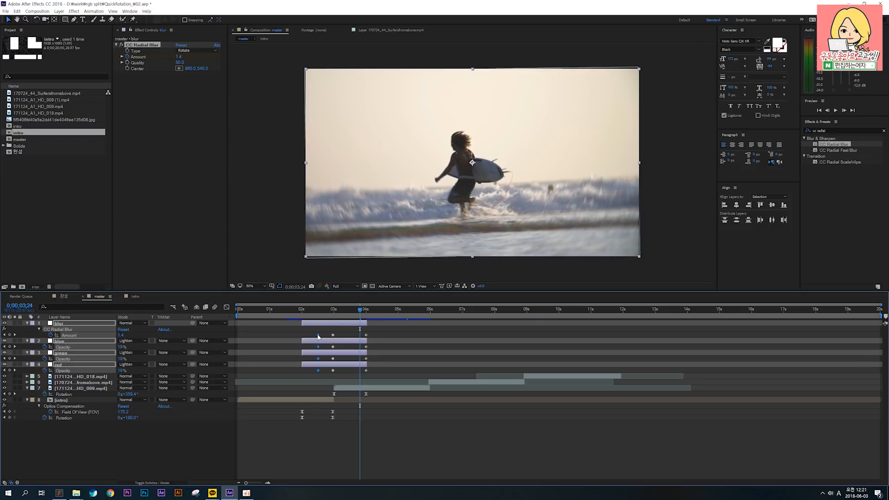
pyautogui.moveTo(317, 337); pyautogui.dragTo(319, 337)
# Preview the transition and move the last blur Amount and colour-layer Opacity keyframes to 0;00;03;22.
pyautogui.press('space')
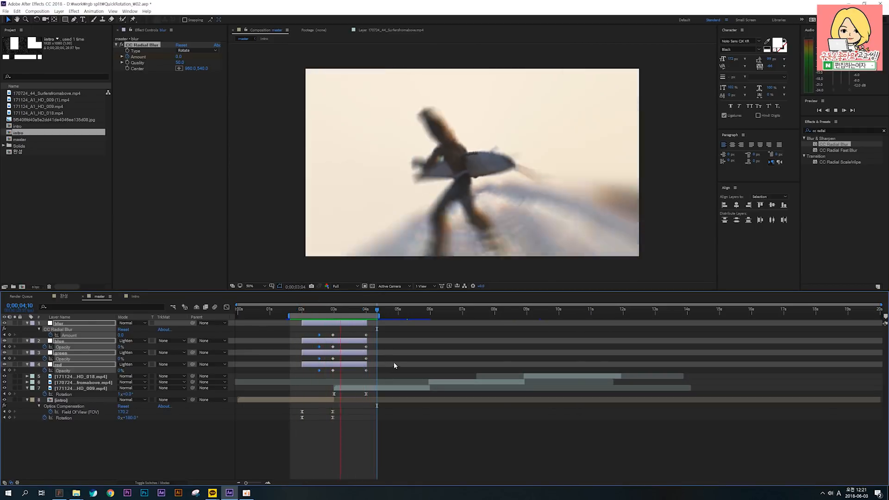
pyautogui.press('space')
pyautogui.moveTo(320, 307); pyautogui.dragTo(357, 336)
pyautogui.press('space')
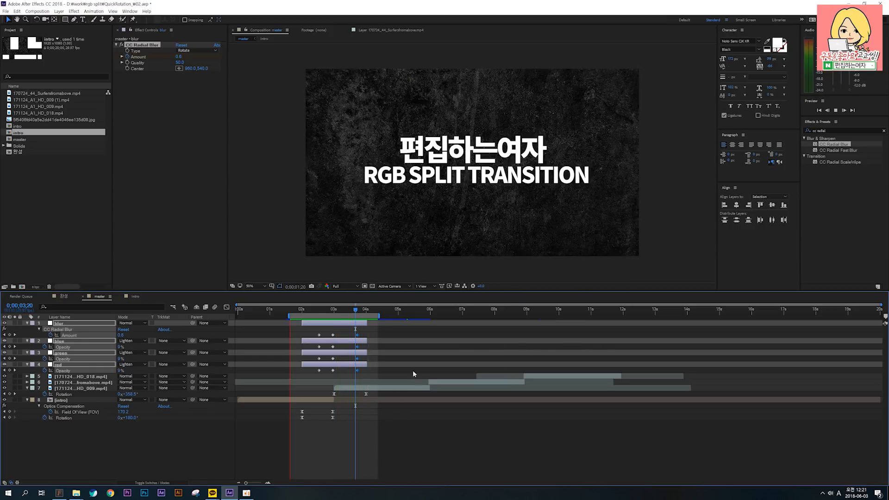
pyautogui.moveTo(304, 309); pyautogui.dragTo(356, 335)
pyautogui.click(357, 314)
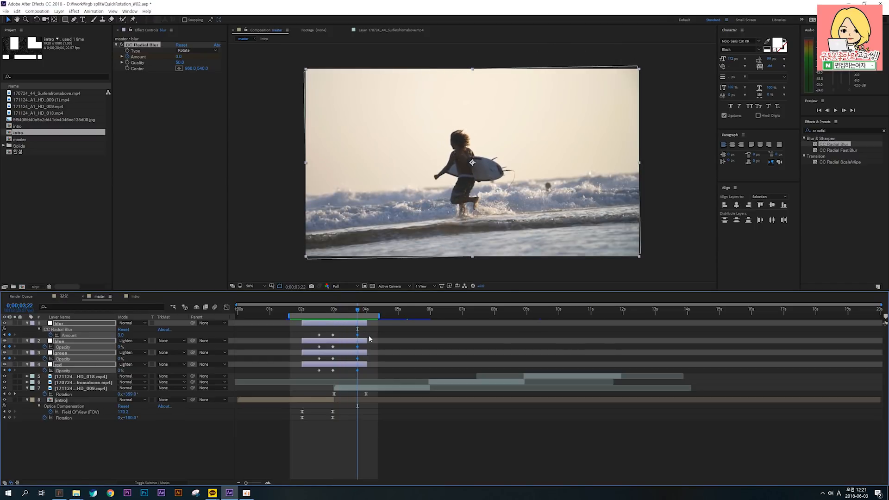
# Duplicate the blur, blue, green and red layers, placing the copies at the top of the stack with their keyframes shown.
pyautogui.click(353, 365)
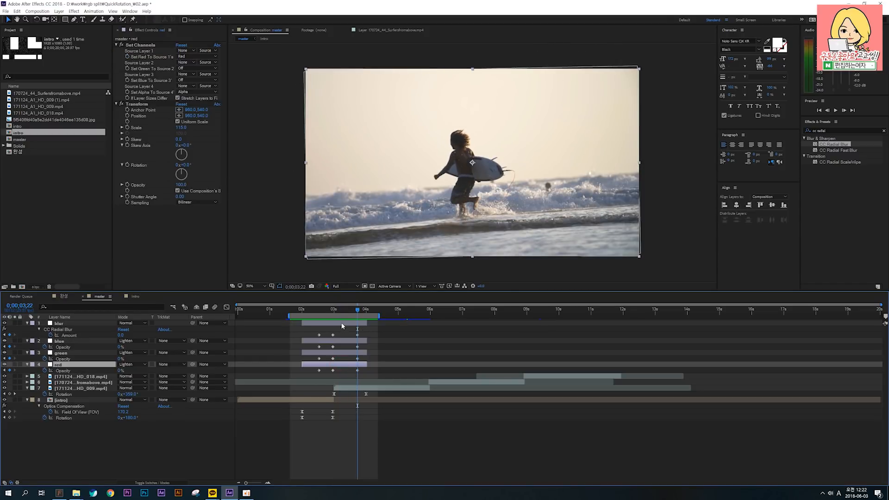
pyautogui.keyDown('shift'); pyautogui.click(342, 326); pyautogui.keyUp('shift')
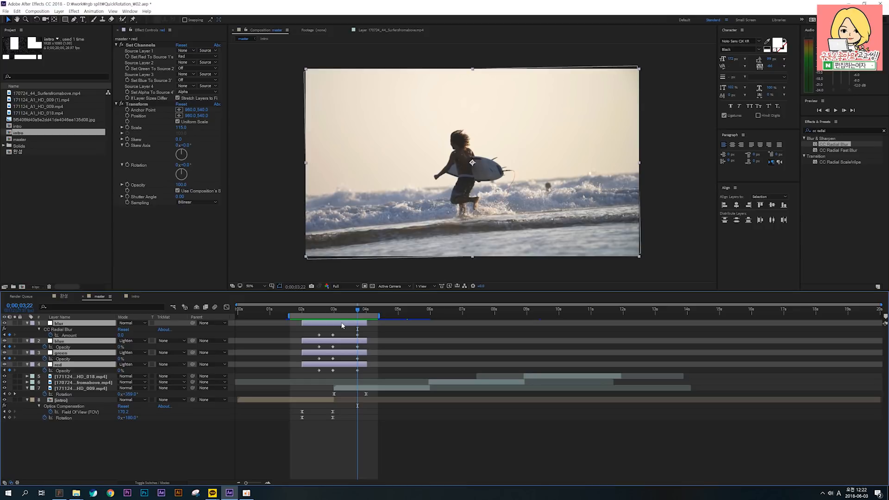
pyautogui.hotkey('ctrl', 'd')
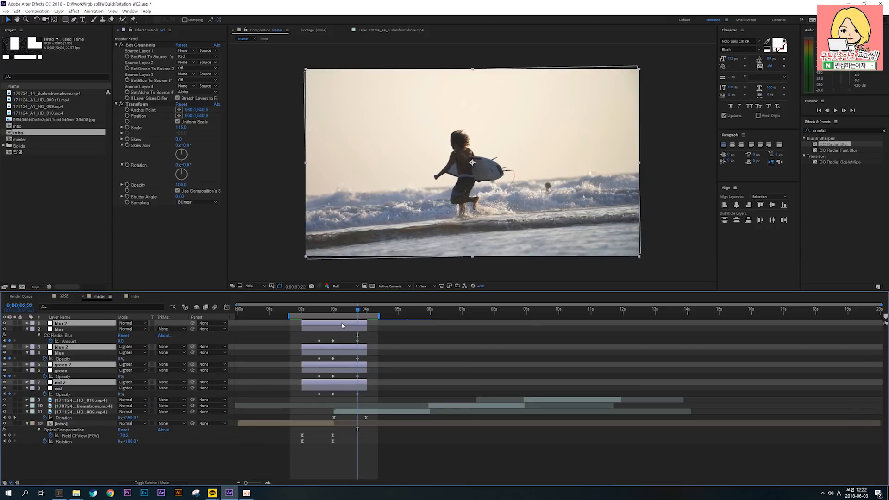
pyautogui.hotkey('ctrl', 'shift', ']')
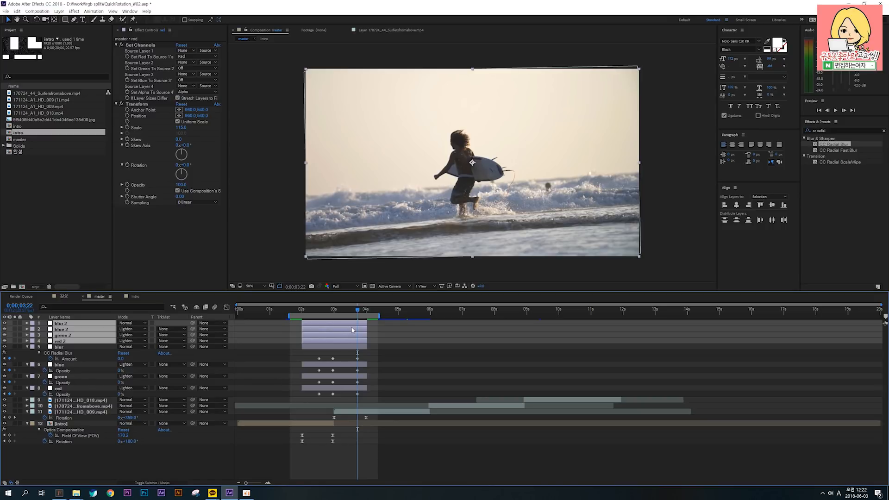
pyautogui.press('u')
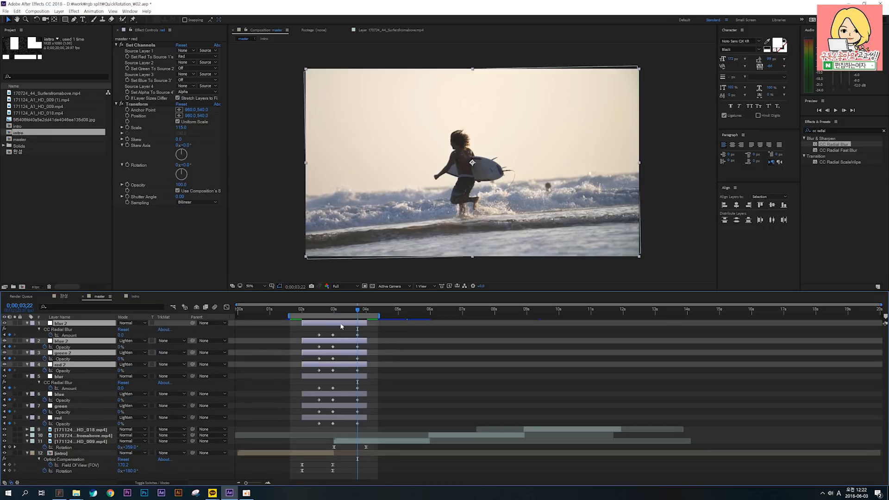
# Shift the duplicated layers to span about 5 to 7 seconds and pull their outer keyframes closer to the second cut.
pyautogui.moveTo(338, 323); pyautogui.dragTo(428, 313)
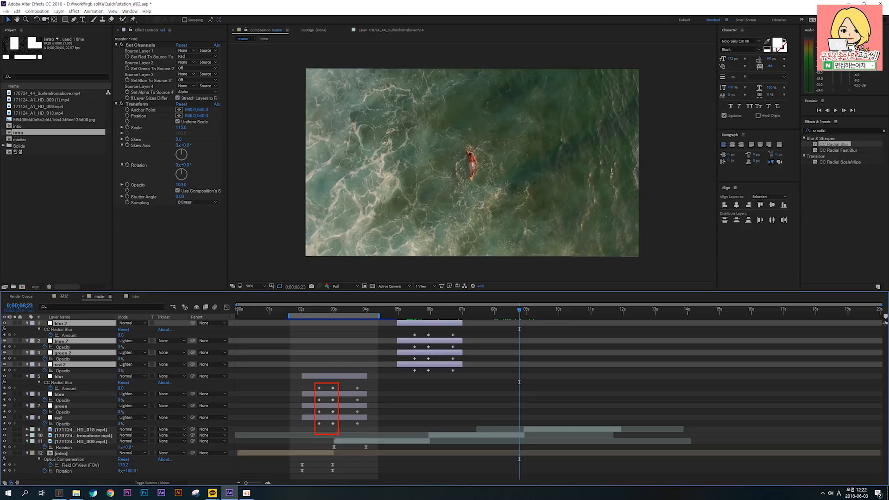
pyautogui.moveTo(409, 331); pyautogui.dragTo(459, 375)
pyautogui.moveTo(453, 335); pyautogui.dragTo(450, 335)
# Move the work area over the second transition, starting at about 0;00;04;20, and preview it.
pyautogui.click(407, 313)
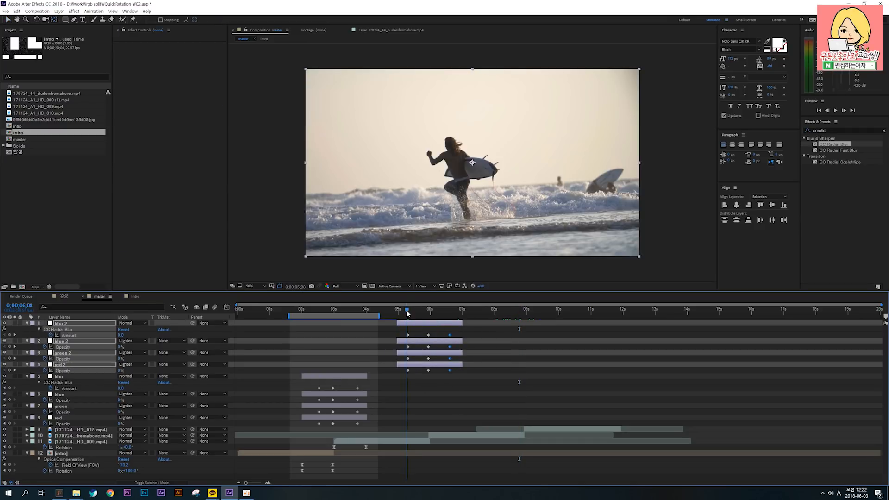
pyautogui.moveTo(313, 315); pyautogui.dragTo(419, 315)
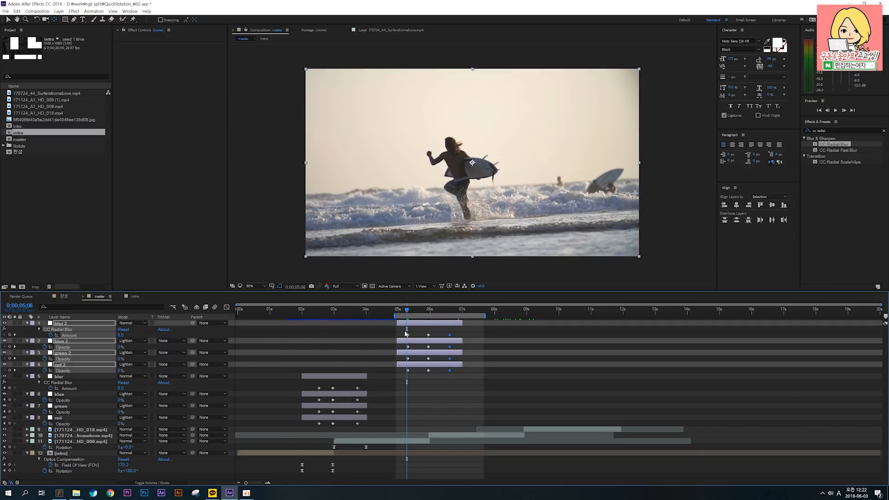
pyautogui.moveTo(420, 315); pyautogui.dragTo(413, 315)
pyautogui.press('space')
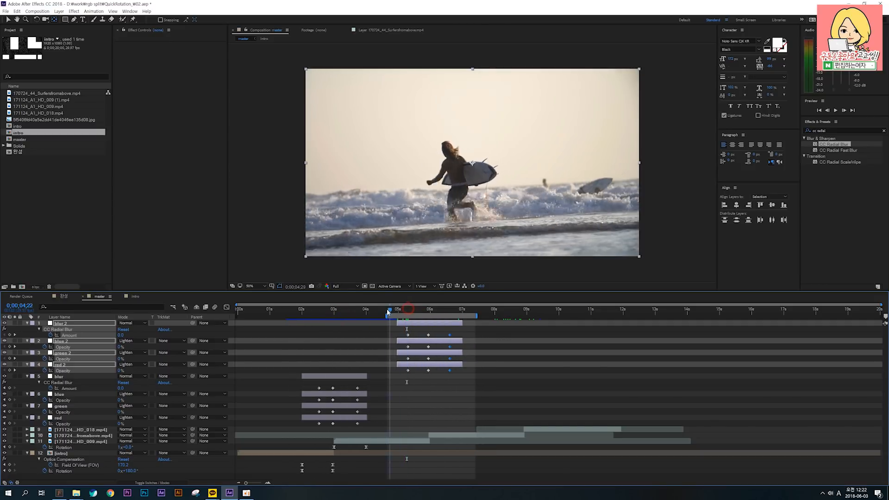
# Check the Motion Tile and Optics Compensation effects on the 171124_A1_HD_009.mp4 layer.
pyautogui.click(425, 440)
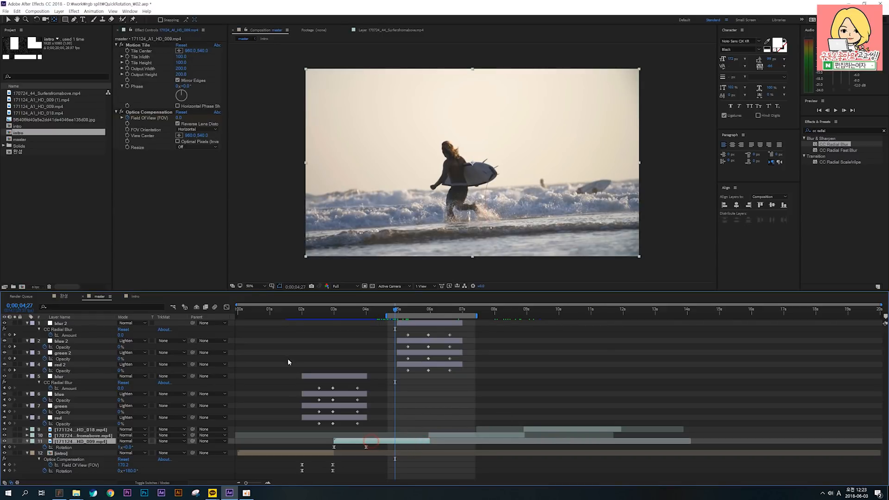
pyautogui.click(138, 113)
pyautogui.click(399, 390)
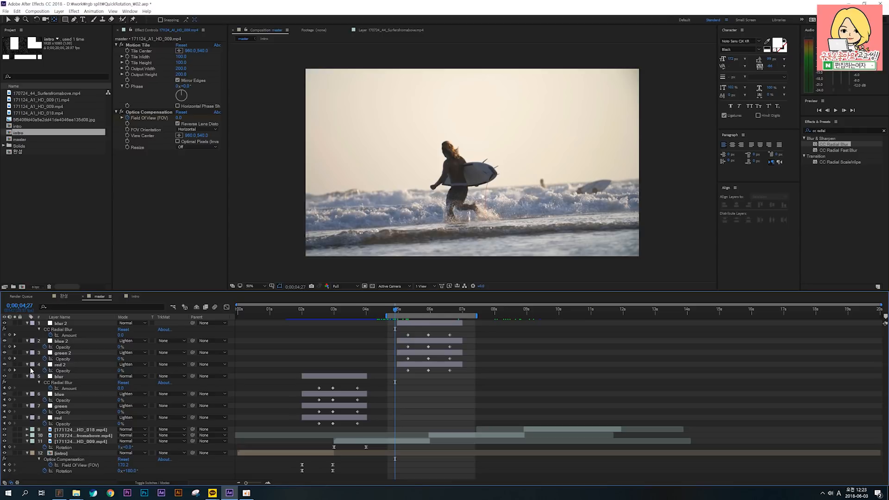
# Collapse all layer properties and show only the intro layer's Rotation keyframes, with the time at 0;00;02;22.
pyautogui.hotkey('ctrl', '`')
pyautogui.click(327, 389)
pyautogui.click(326, 308)
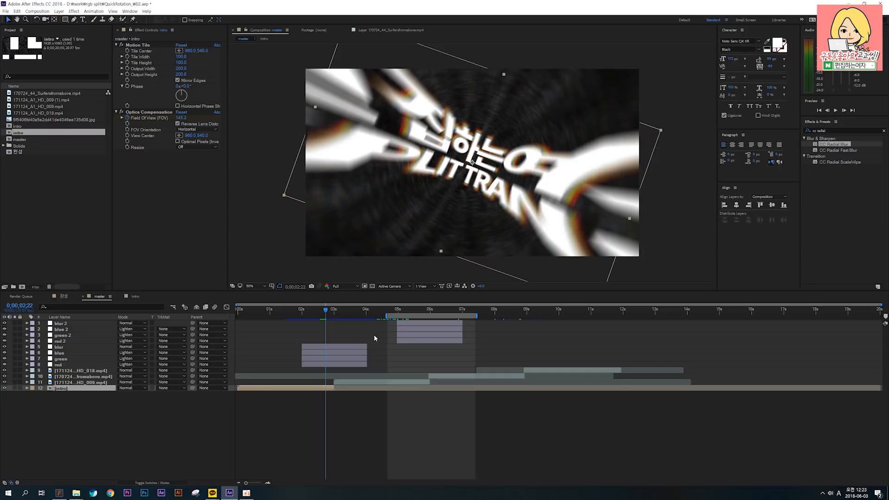
pyautogui.press('r')
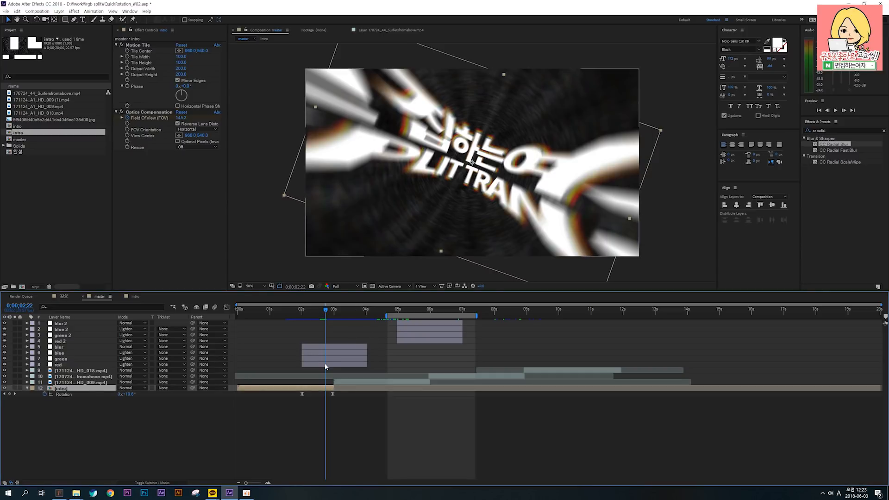
# Review the first set of colour and blur layers up to 0;00;02;26 and extend the work area back to the composition's start.
pyautogui.moveTo(325, 366); pyautogui.dragTo(320, 350)
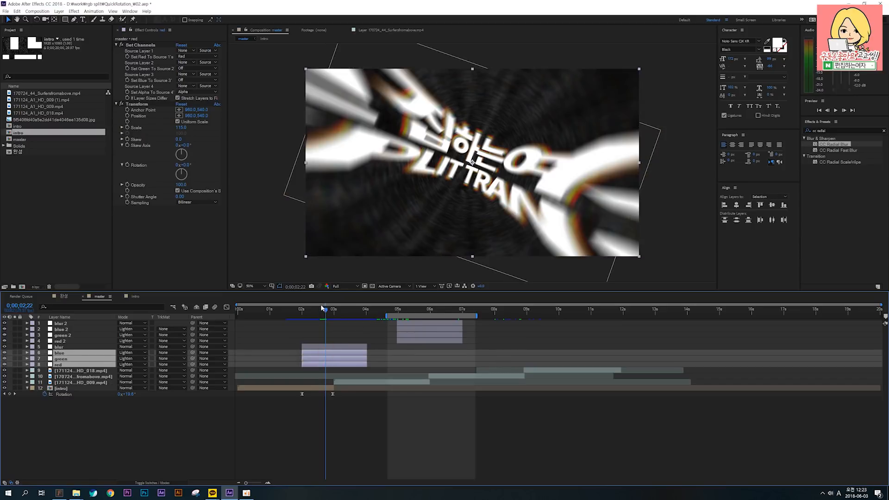
pyautogui.click(325, 311)
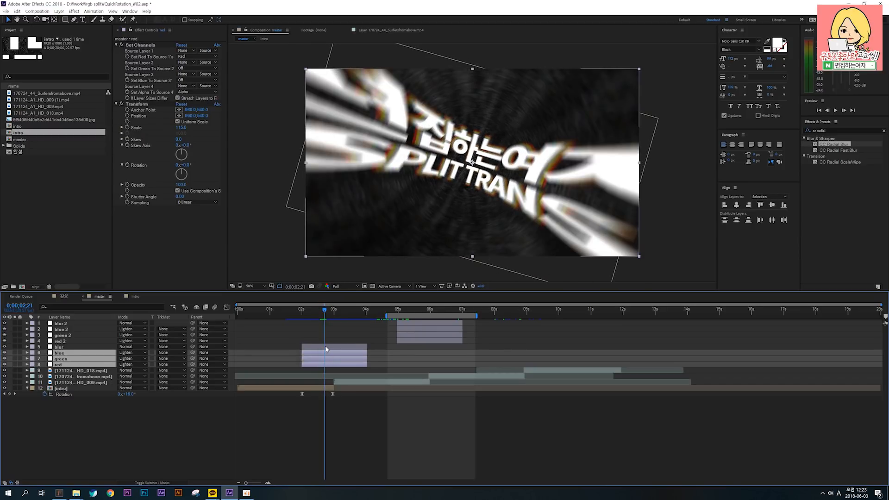
pyautogui.hotkey('ctrl', 'Up')
pyautogui.moveTo(326, 311); pyautogui.dragTo(331, 311)
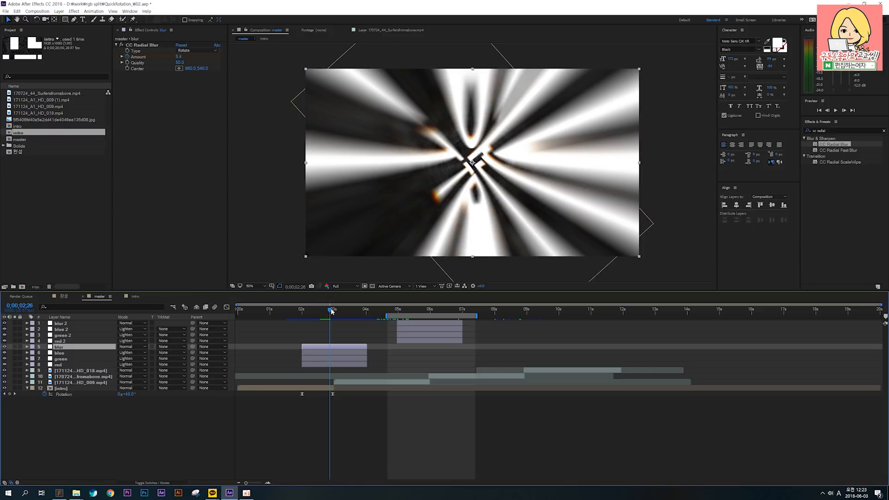
pyautogui.doubleClick(386, 317)
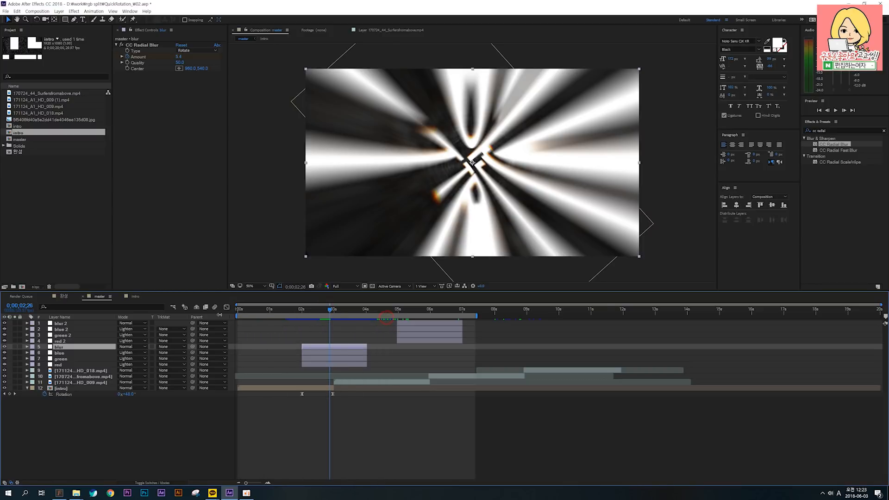